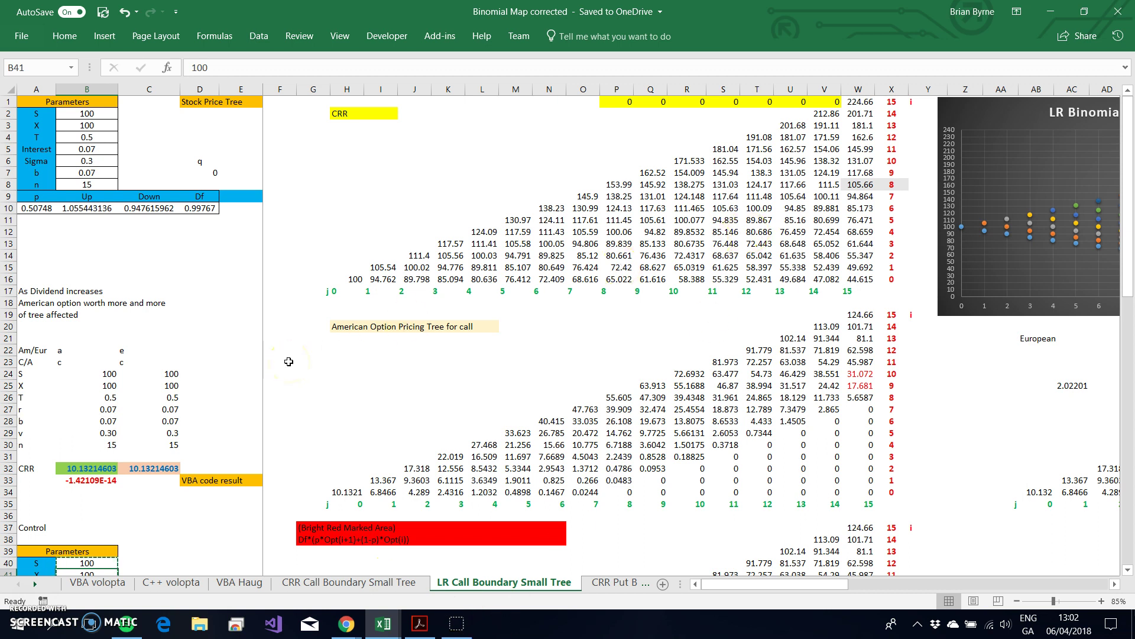
Step: Relabel the option price row in cell A32 as LR on the LR Call Boundary Small Tree sheet
{"action": "left_click", "coordinate": [34, 584]}
{"action": "left_click", "coordinate": [94, 468]}
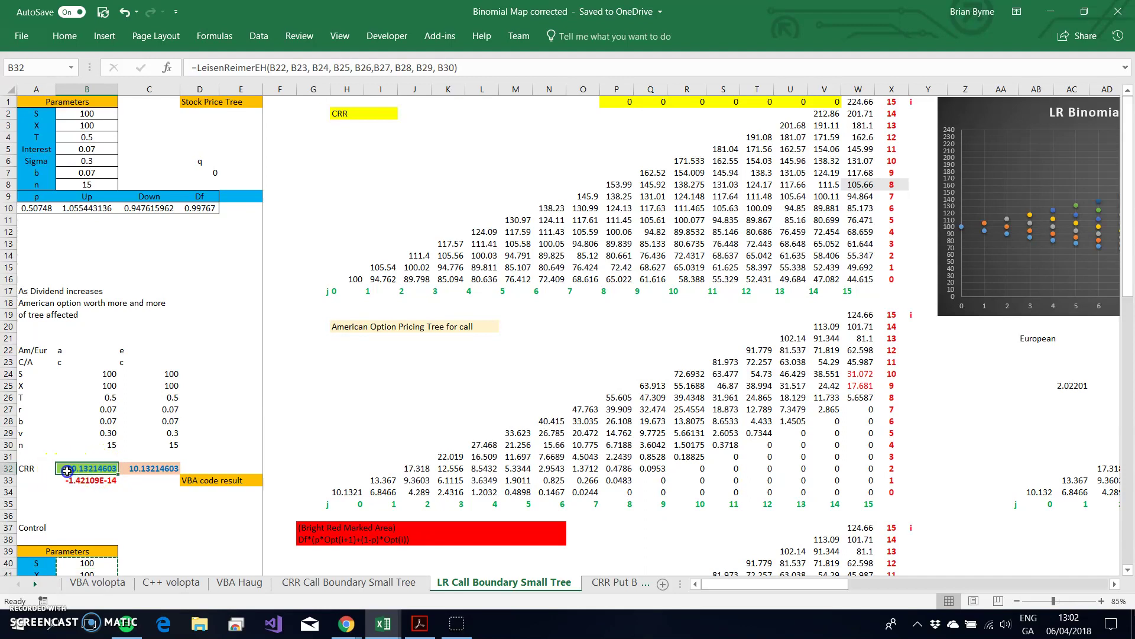
{"action": "left_click", "coordinate": [27, 465]}
{"action": "type", "text": "LR"}
{"action": "key", "text": "Return"}
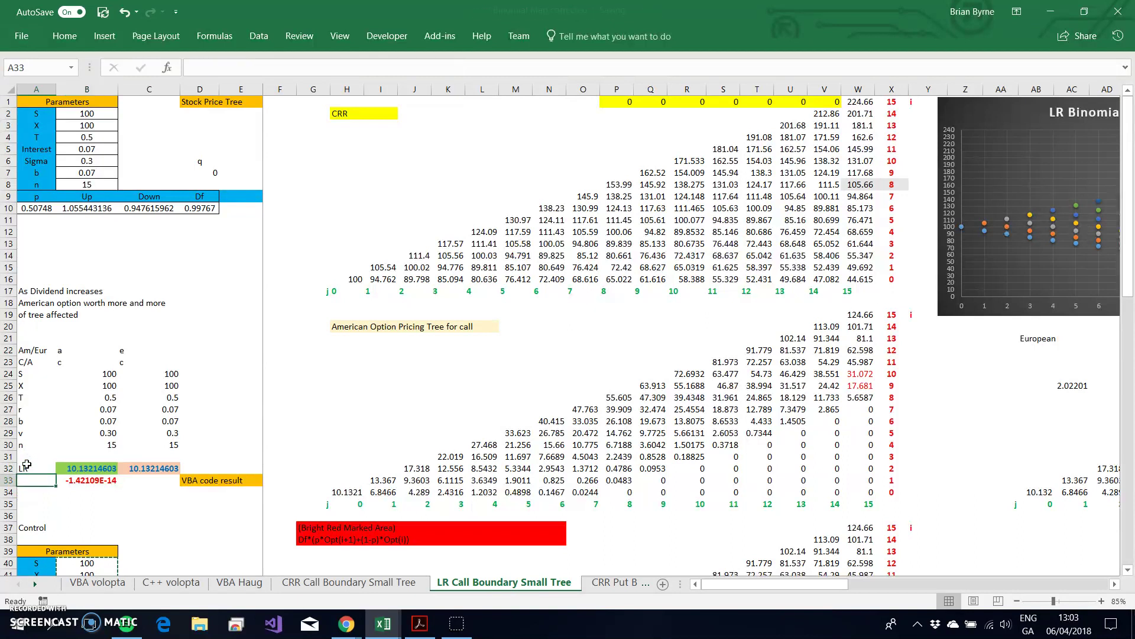
Step: Inspect the array formula behind p, Up and Down in row 10 and read the ManualLR1 module's code in the Visual Basic editor
{"action": "left_click", "coordinate": [71, 232]}
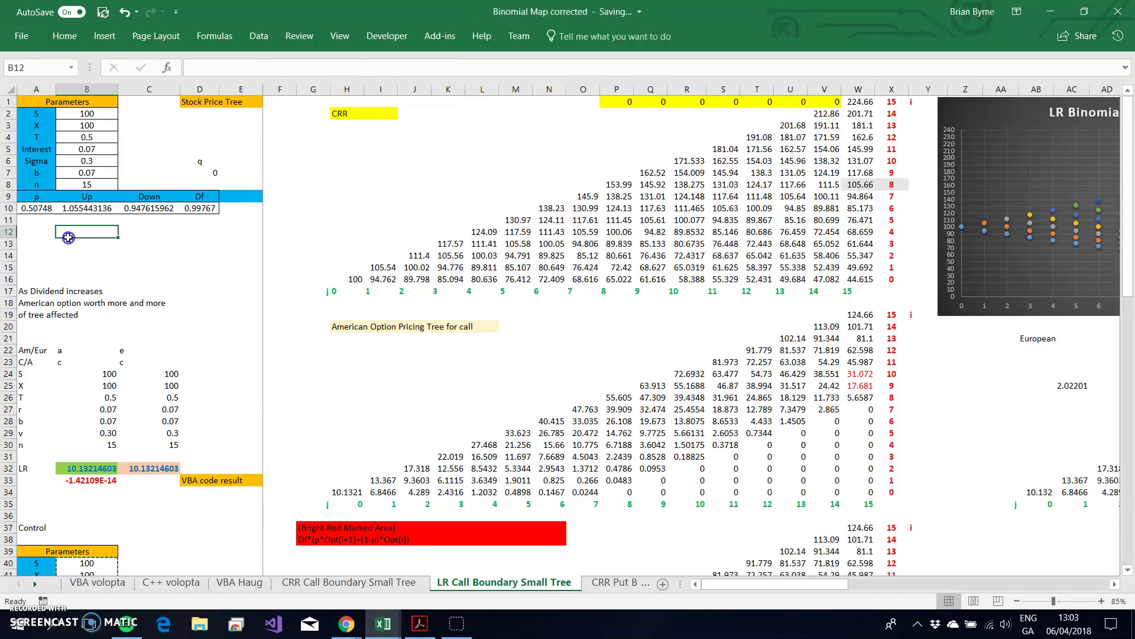
{"action": "left_click", "coordinate": [43, 210]}
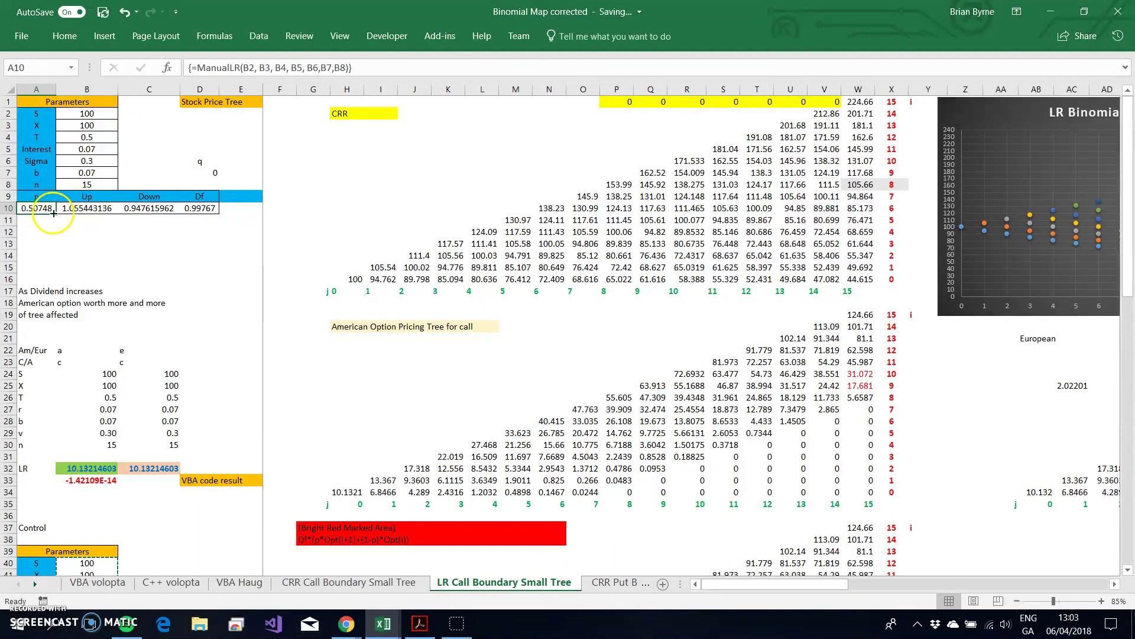
{"action": "left_click", "coordinate": [79, 210]}
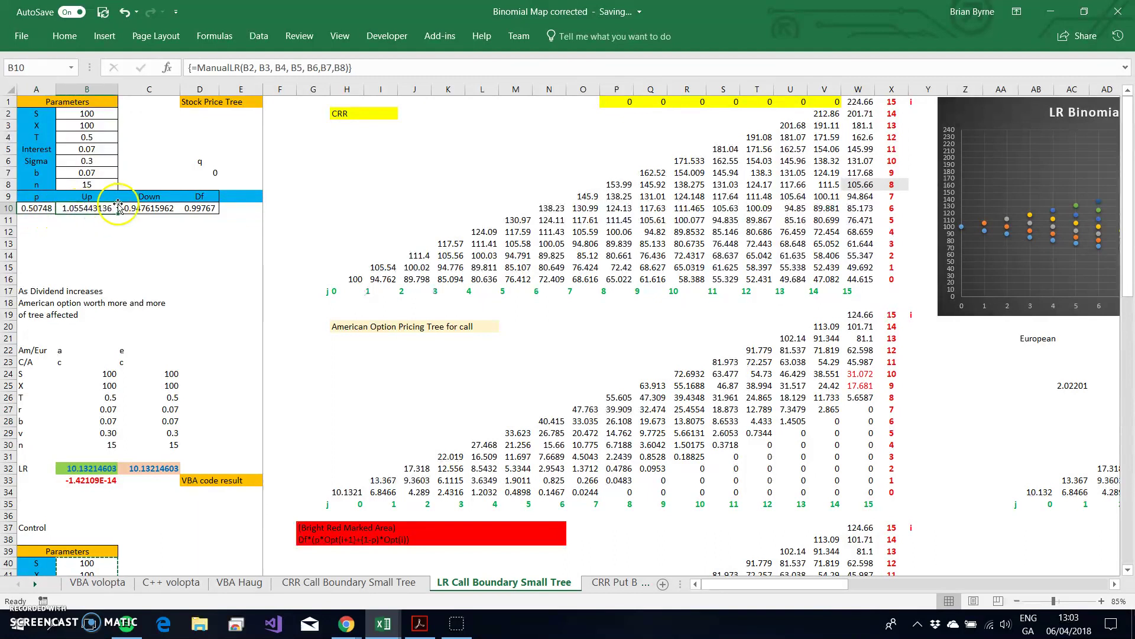
{"action": "left_click", "coordinate": [138, 209]}
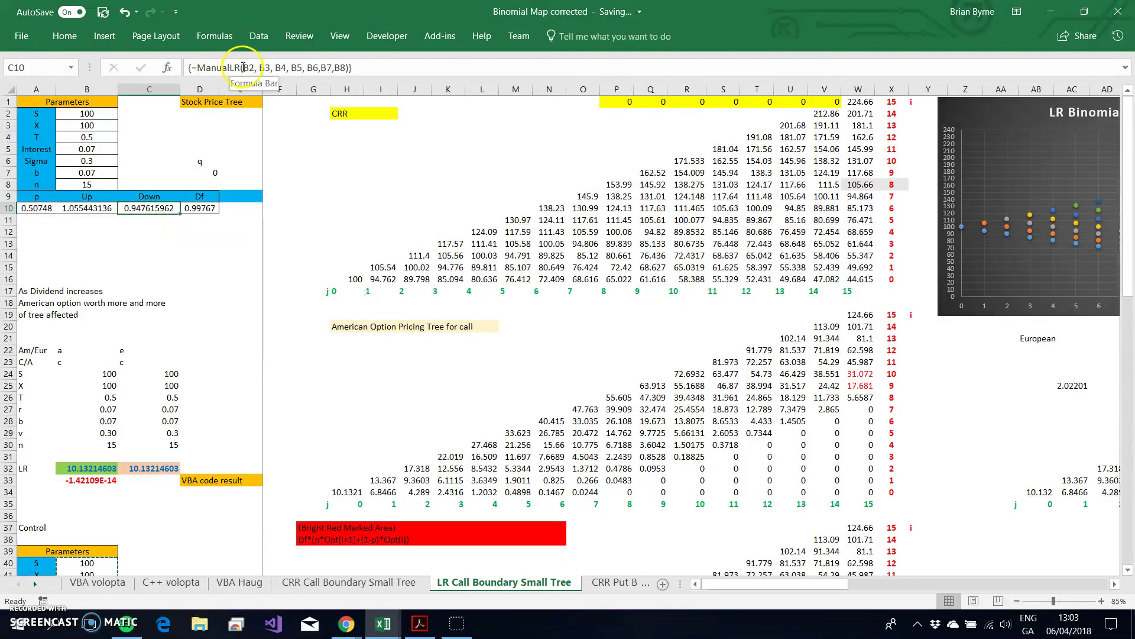
{"action": "left_click", "coordinate": [379, 39]}
{"action": "left_click", "coordinate": [22, 69]}
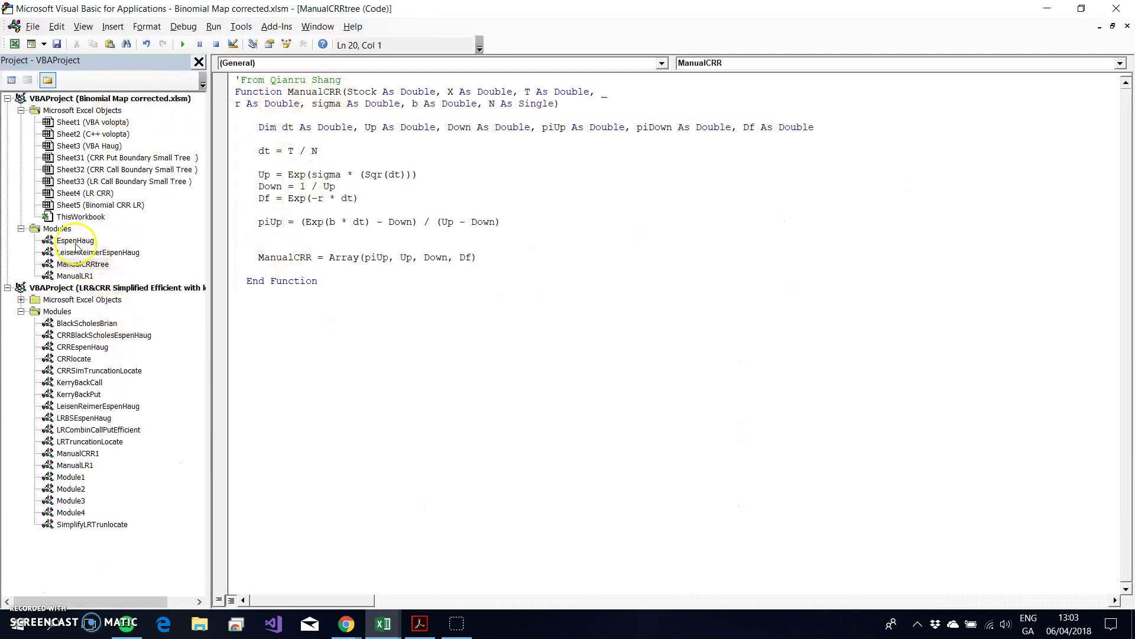
{"action": "double_click", "coordinate": [75, 275]}
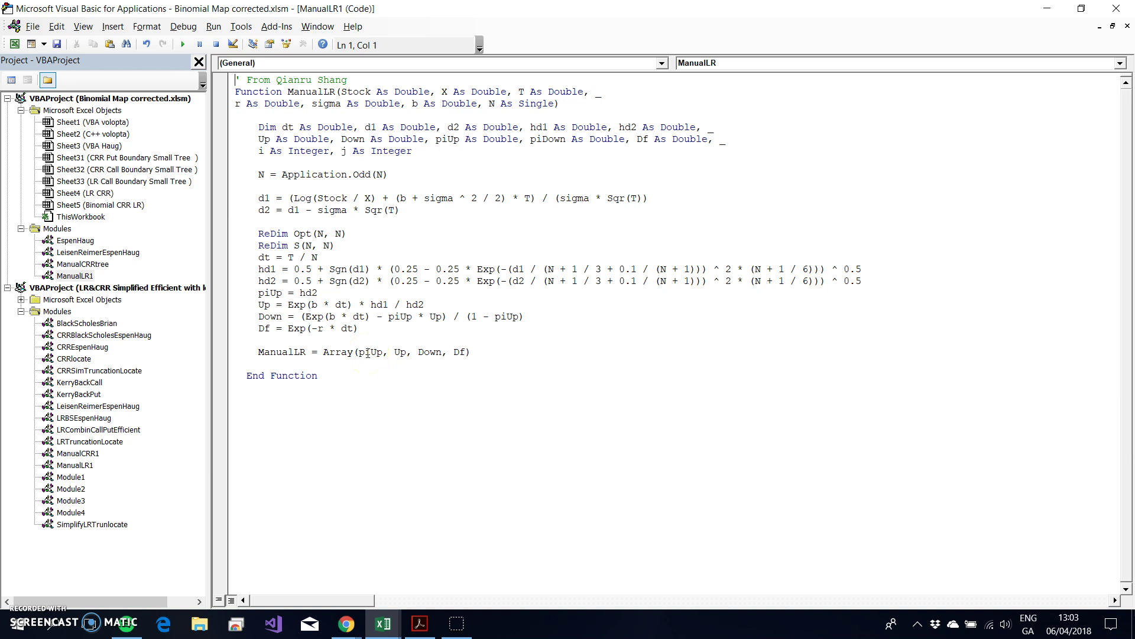
{"action": "left_click", "coordinate": [16, 45]}
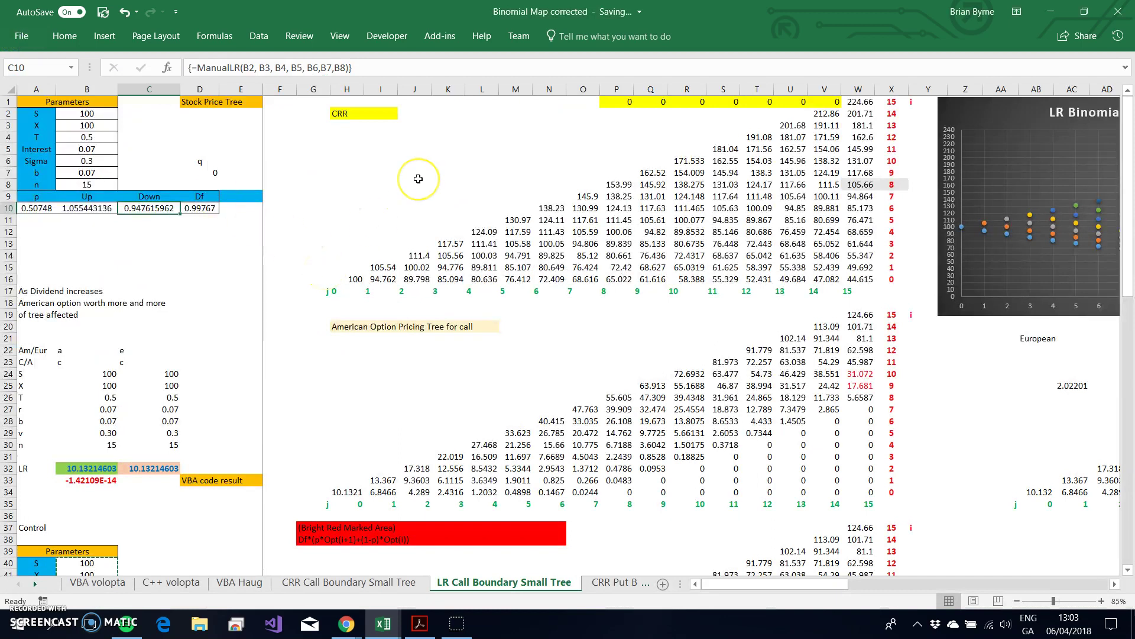
Step: Replace the stock price tree's heading in cell H2 with "Leisen Reimer"
{"action": "left_click", "coordinate": [348, 114]}
{"action": "type", "text": "Leisen"}
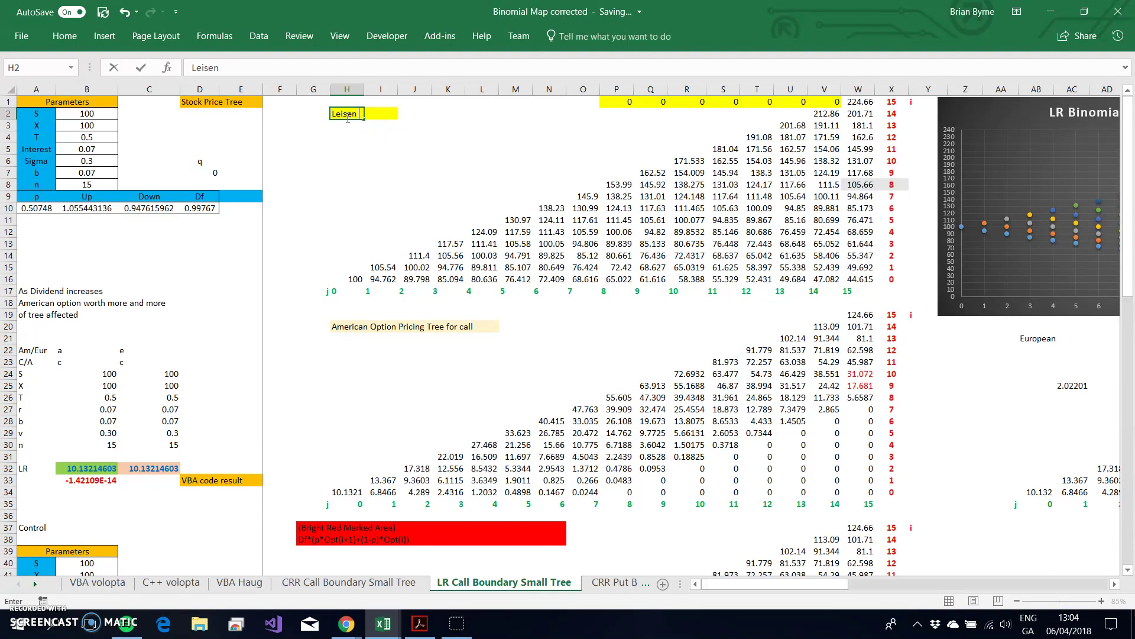
{"action": "type", "text": "Reimer"}
{"action": "key", "text": "Return"}
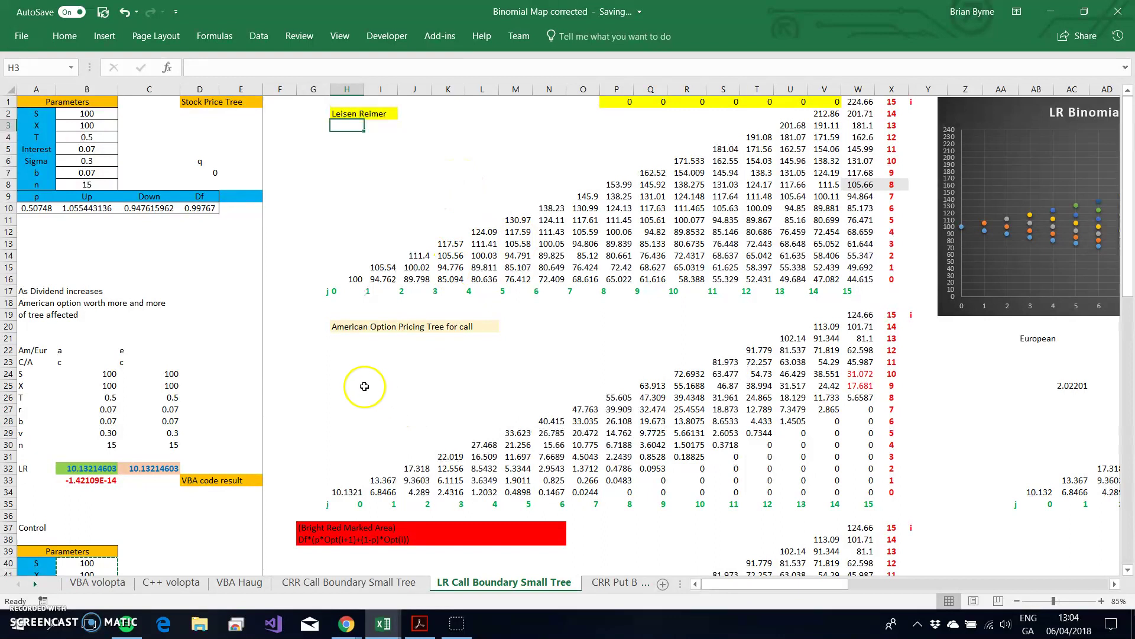
Step: On the CRR Call Boundary Small Tree sheet, multiply Up by Down in cell C4 with the formula =B10*C10
{"action": "left_click", "coordinate": [328, 586]}
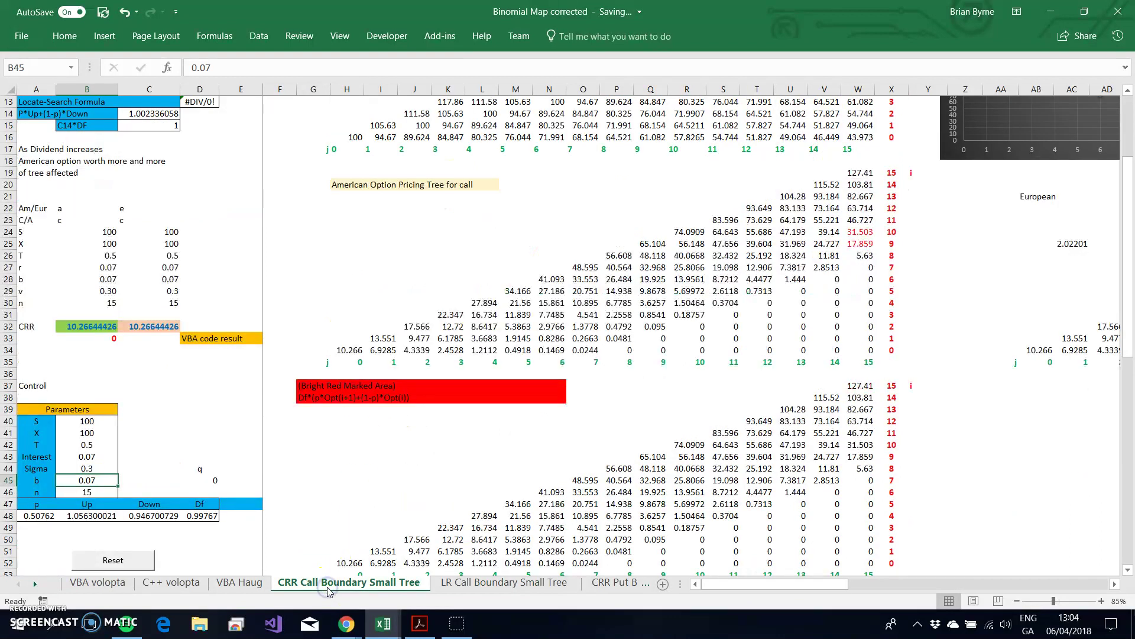
{"action": "scroll", "coordinate": [214, 337], "scroll_direction": "up", "scroll_amount": 4}
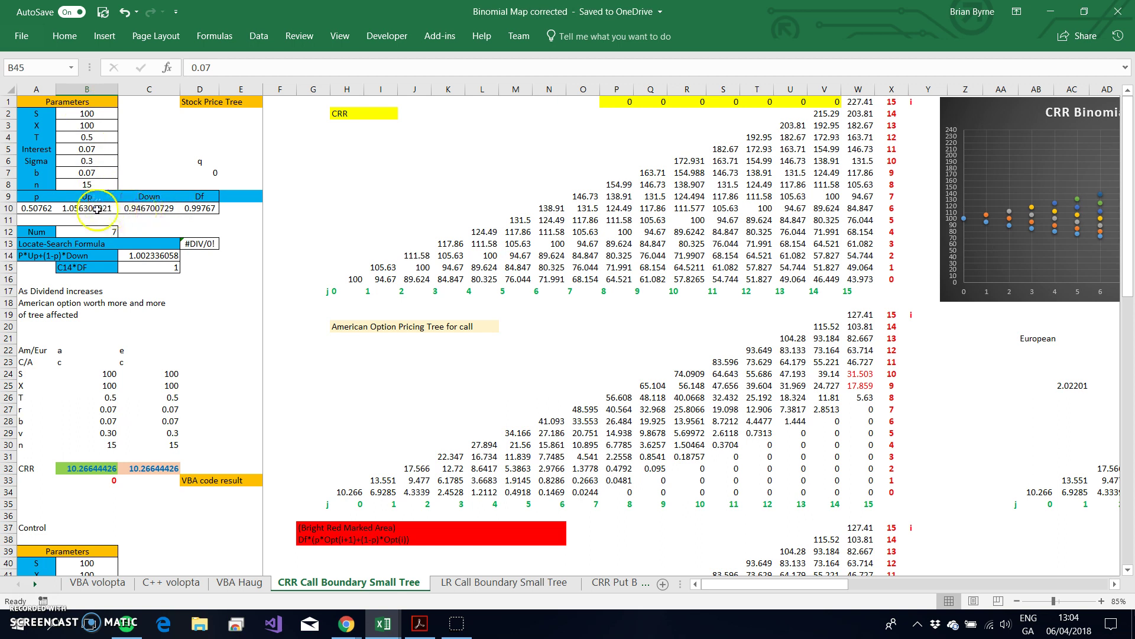
{"action": "left_click", "coordinate": [160, 136]}
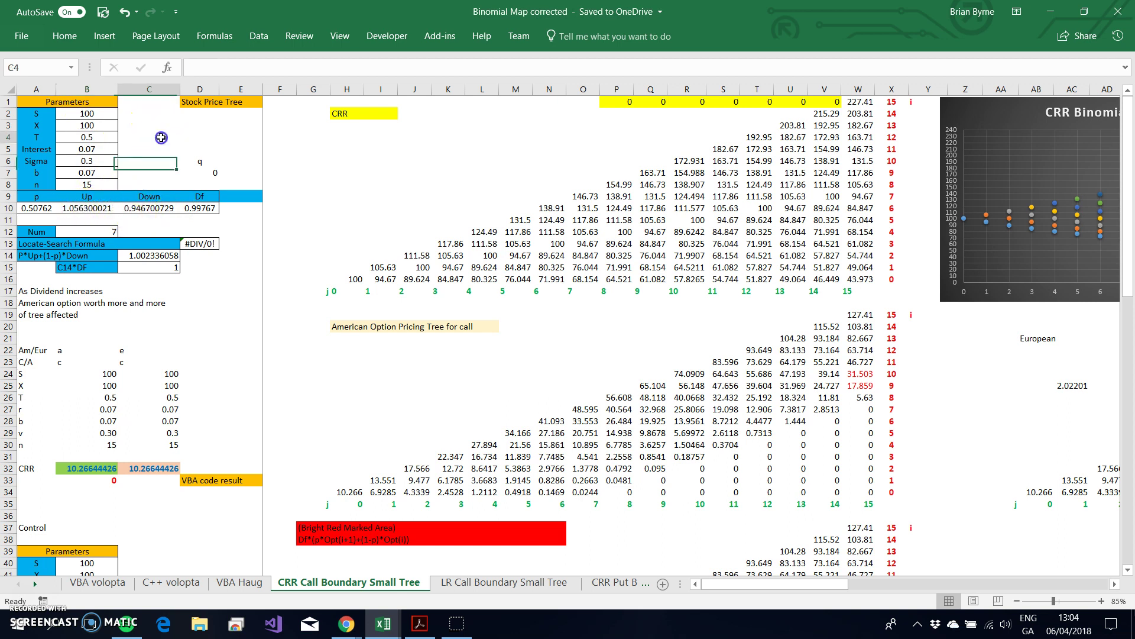
{"action": "type", "text": "="}
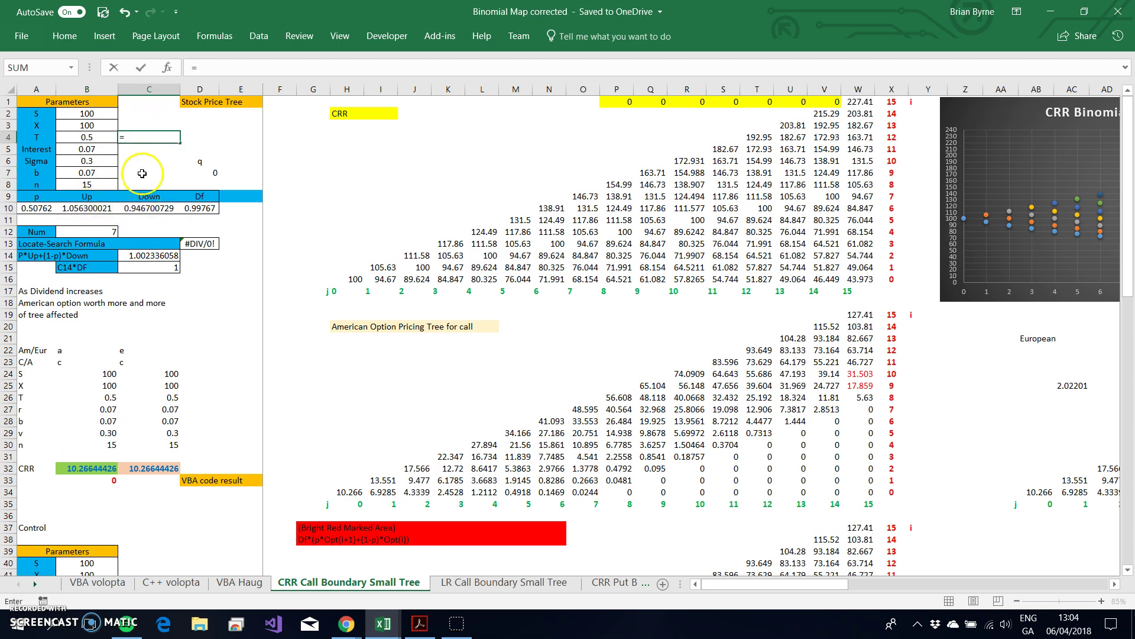
{"action": "left_click", "coordinate": [90, 209]}
{"action": "type", "text": "*"}
{"action": "left_click", "coordinate": [139, 208]}
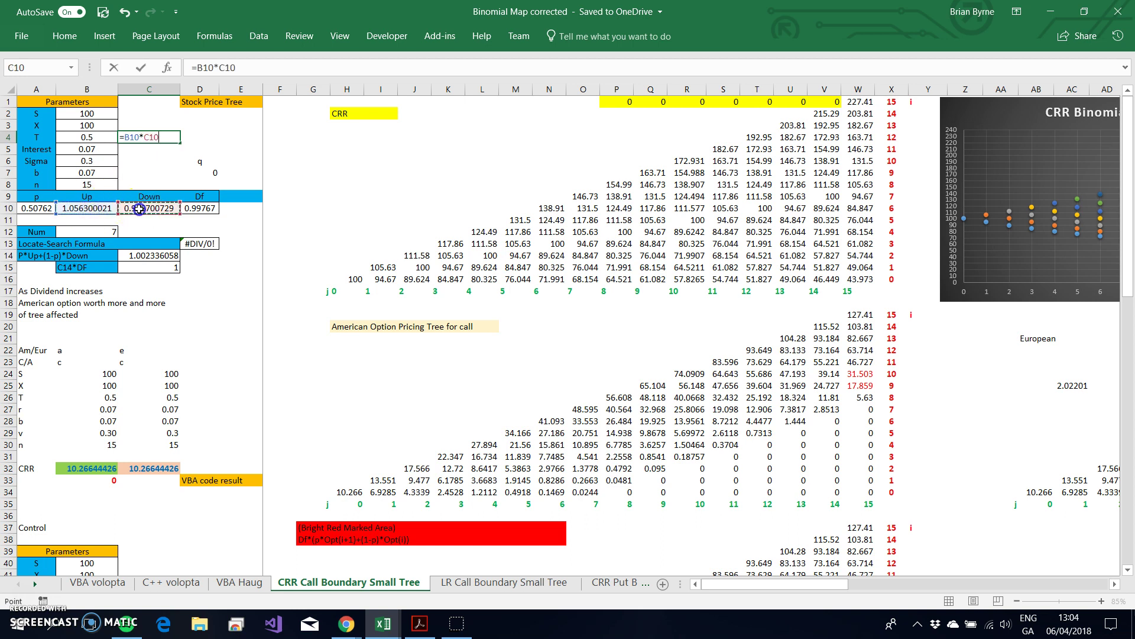
{"action": "key", "text": "Return"}
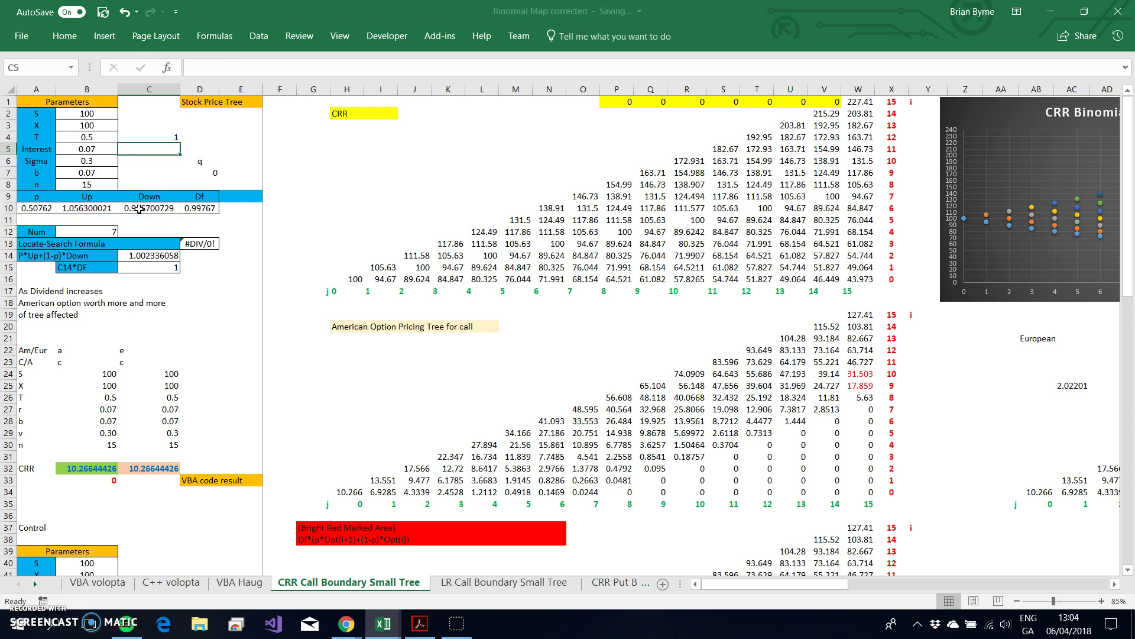
Step: Try stock prices of 120 and 130 in the CRR sheet's S parameter, cell B2, and undo both changes
{"action": "left_click", "coordinate": [84, 116]}
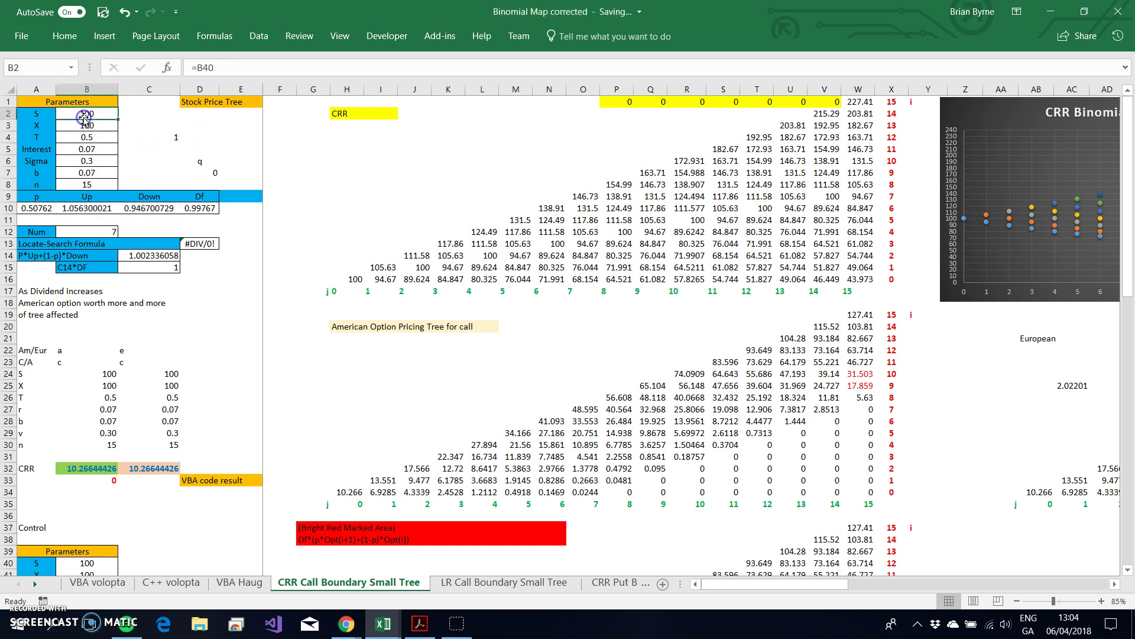
{"action": "type", "text": "12"}
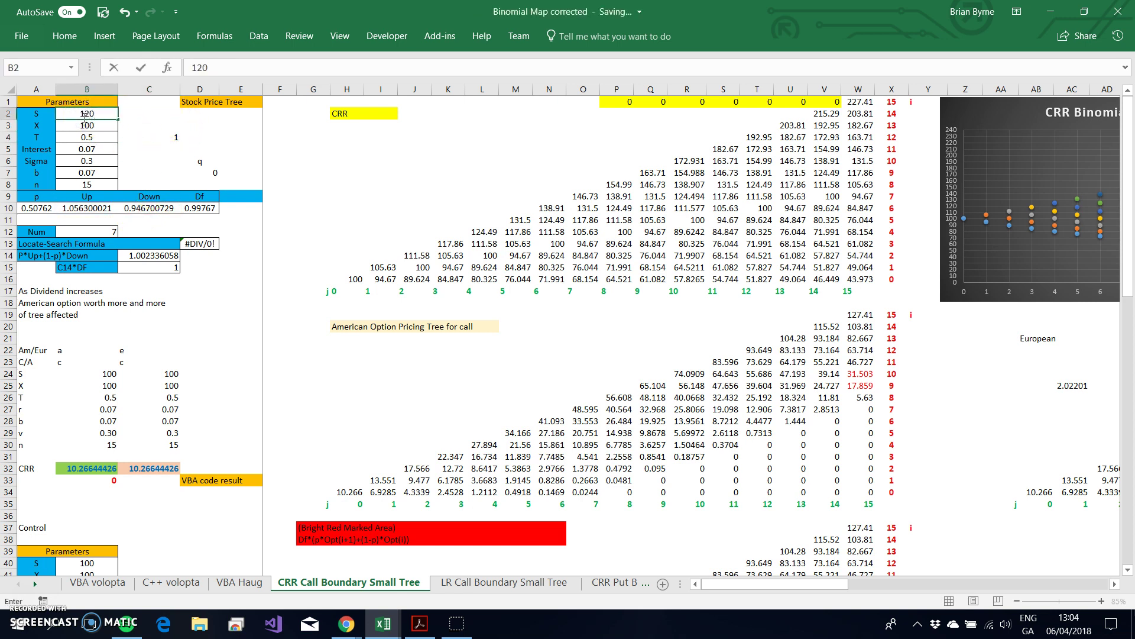
{"action": "key", "text": "Return"}
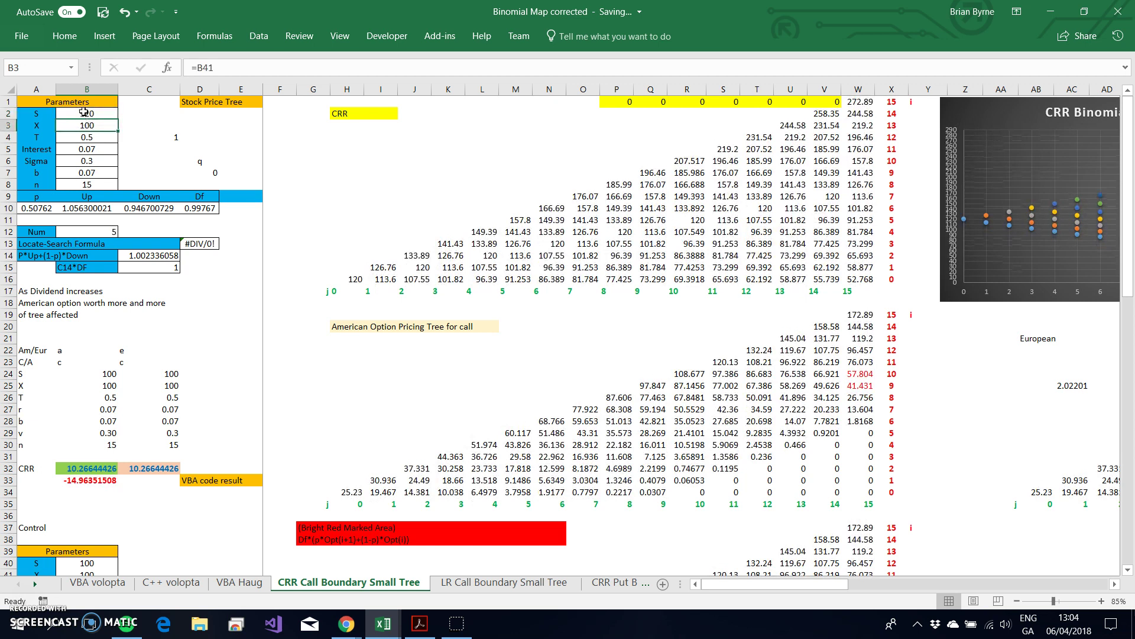
{"action": "left_click", "coordinate": [86, 110]}
{"action": "type", "text": "13"}
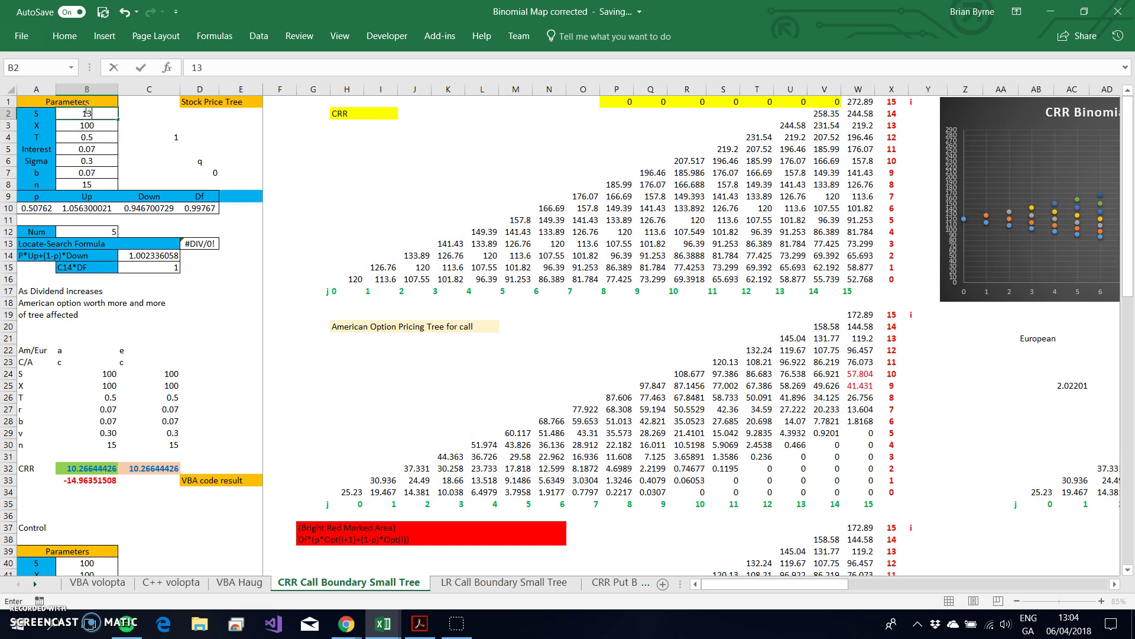
{"action": "key", "text": "Return"}
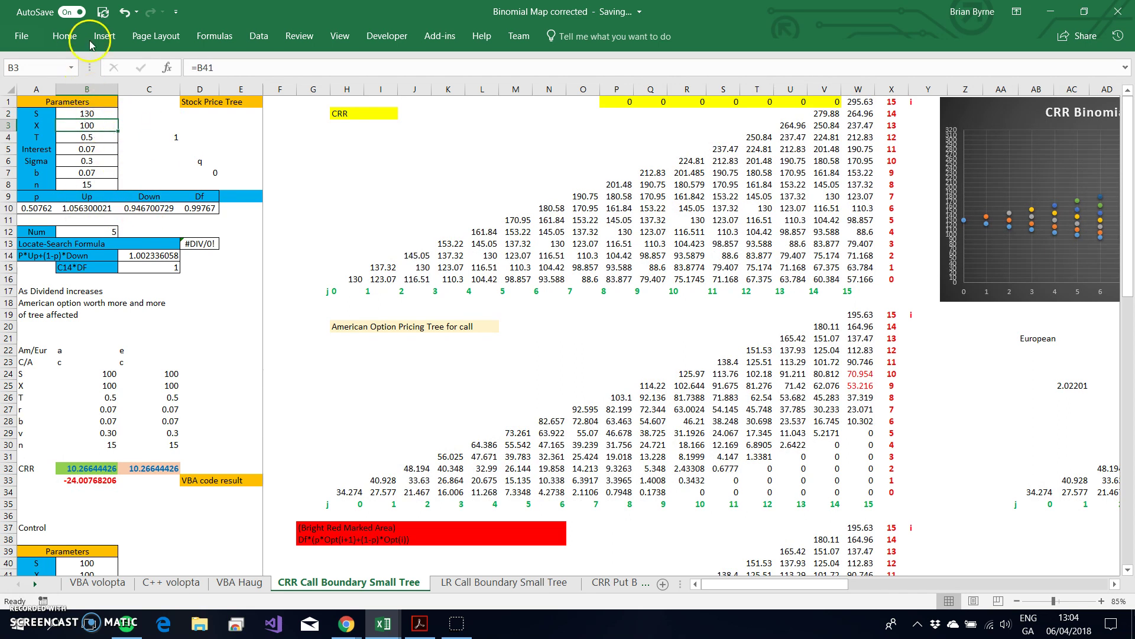
{"action": "left_click", "coordinate": [126, 16]}
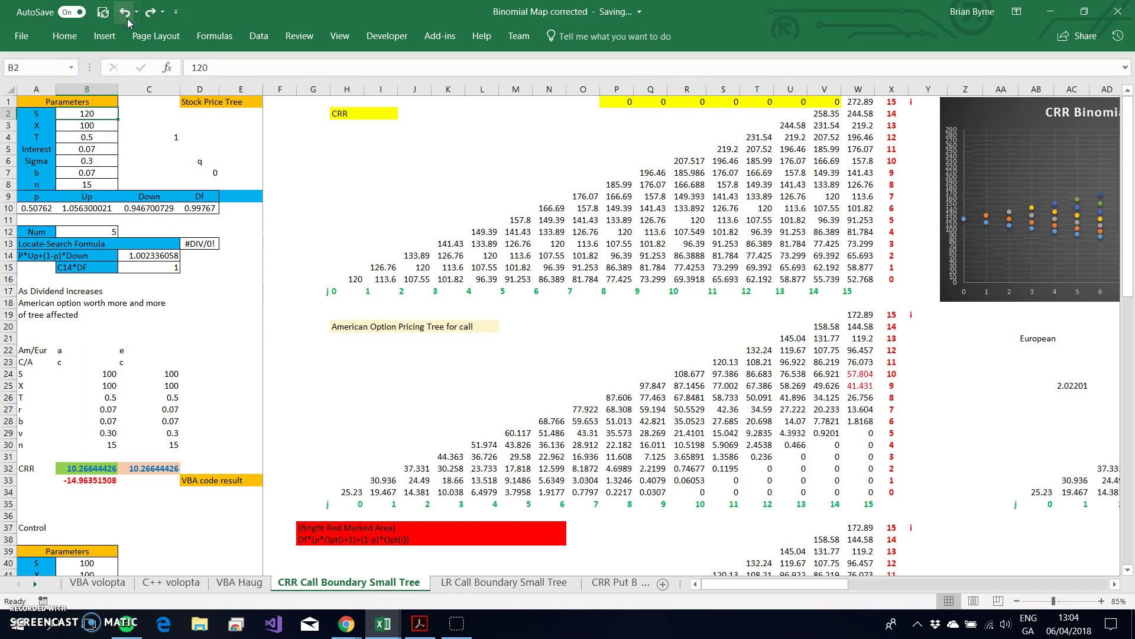
{"action": "left_click", "coordinate": [125, 13]}
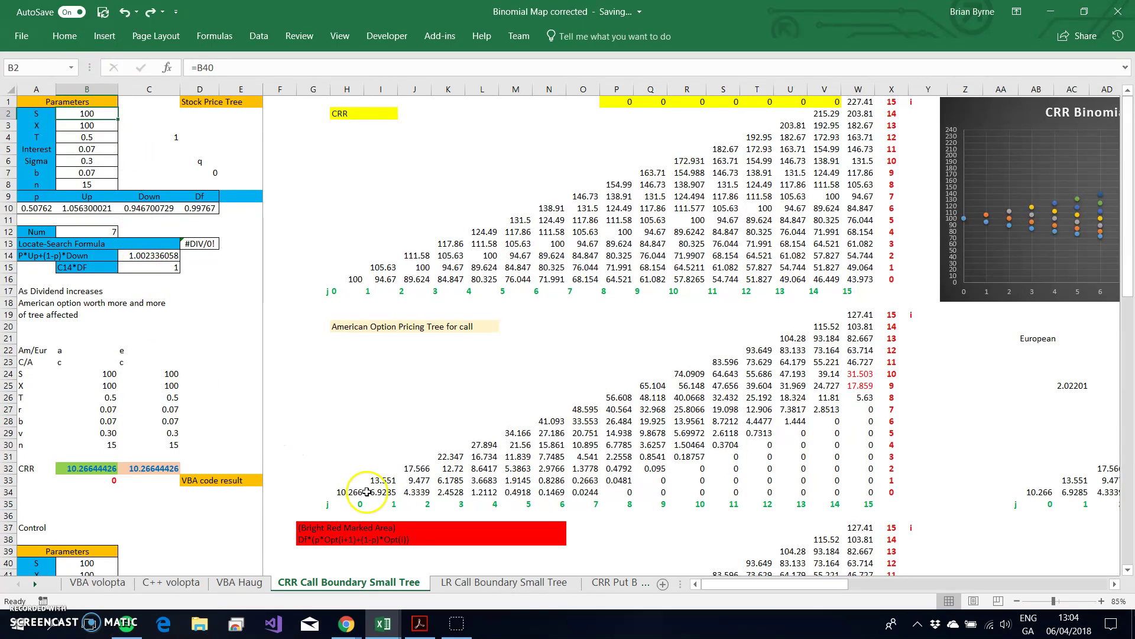
Step: On the LR Call Boundary Small Tree sheet, multiply the control section's Up (B48) by Down (C48) in cell B50
{"action": "left_click", "coordinate": [447, 584]}
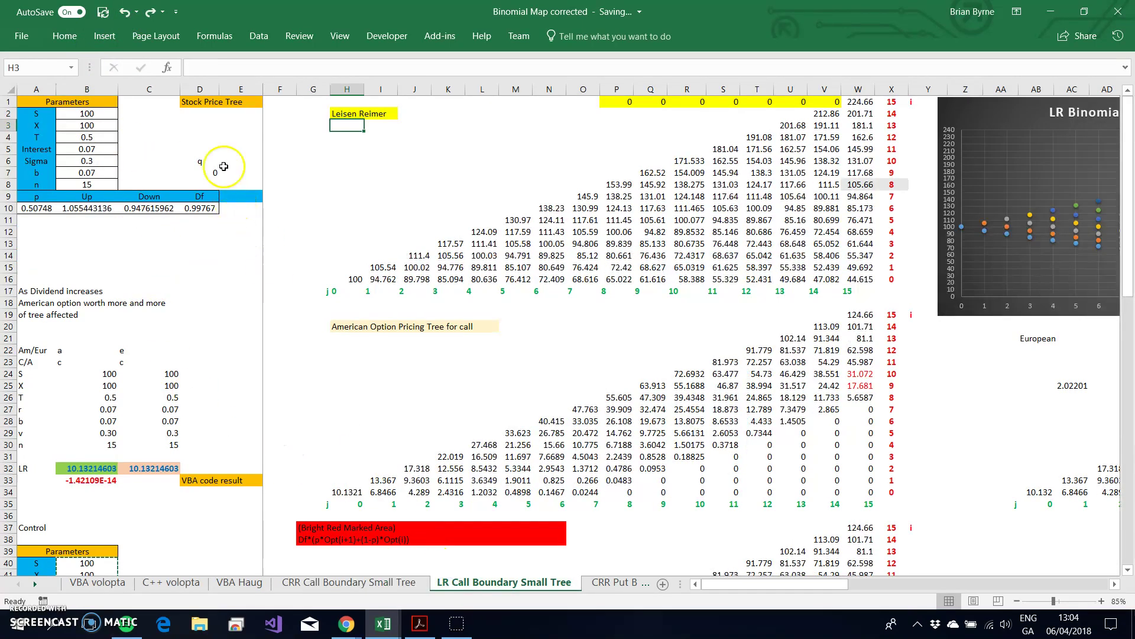
{"action": "scroll", "coordinate": [147, 250], "scroll_direction": "down", "scroll_amount": 5}
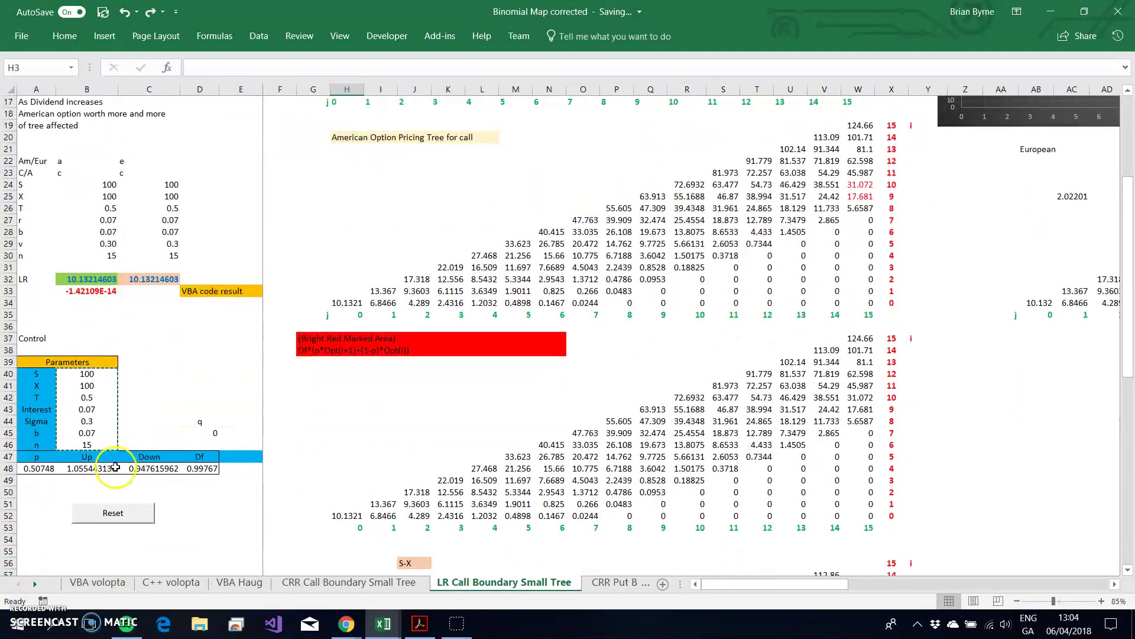
{"action": "left_click", "coordinate": [94, 490]}
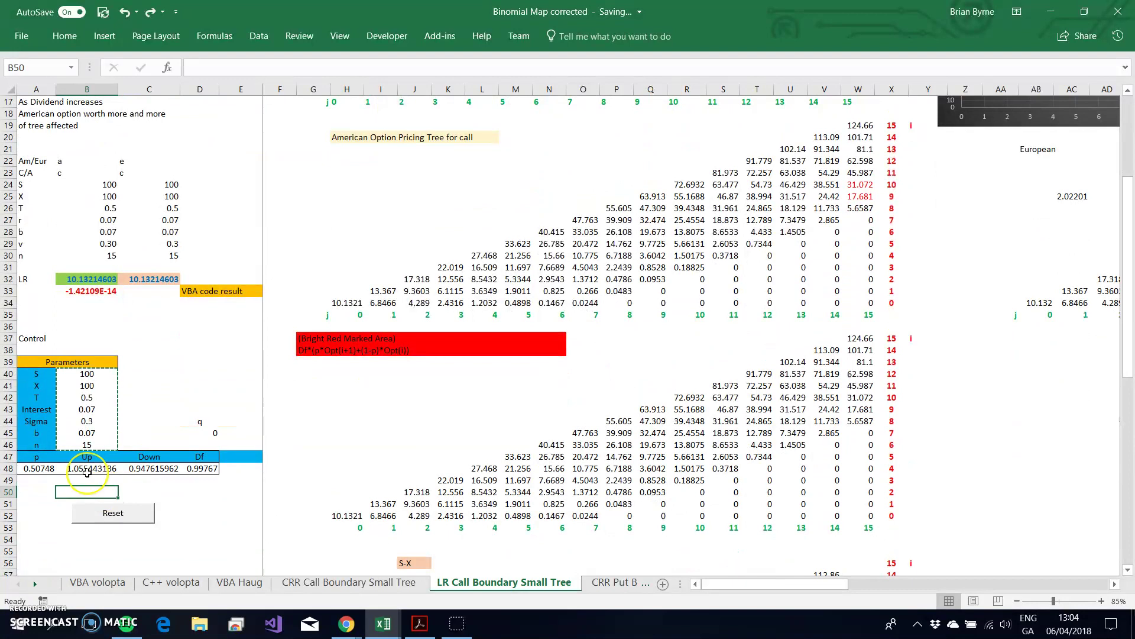
{"action": "type", "text": "="}
{"action": "left_click", "coordinate": [89, 467]}
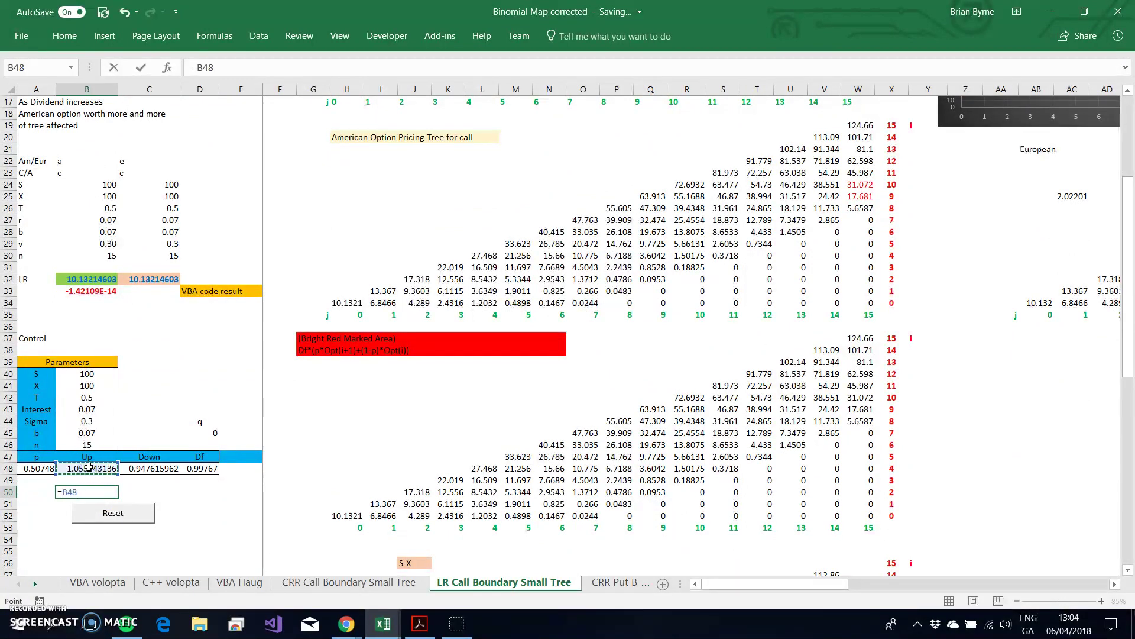
{"action": "left_click", "coordinate": [144, 465]}
{"action": "key", "text": "Return"}
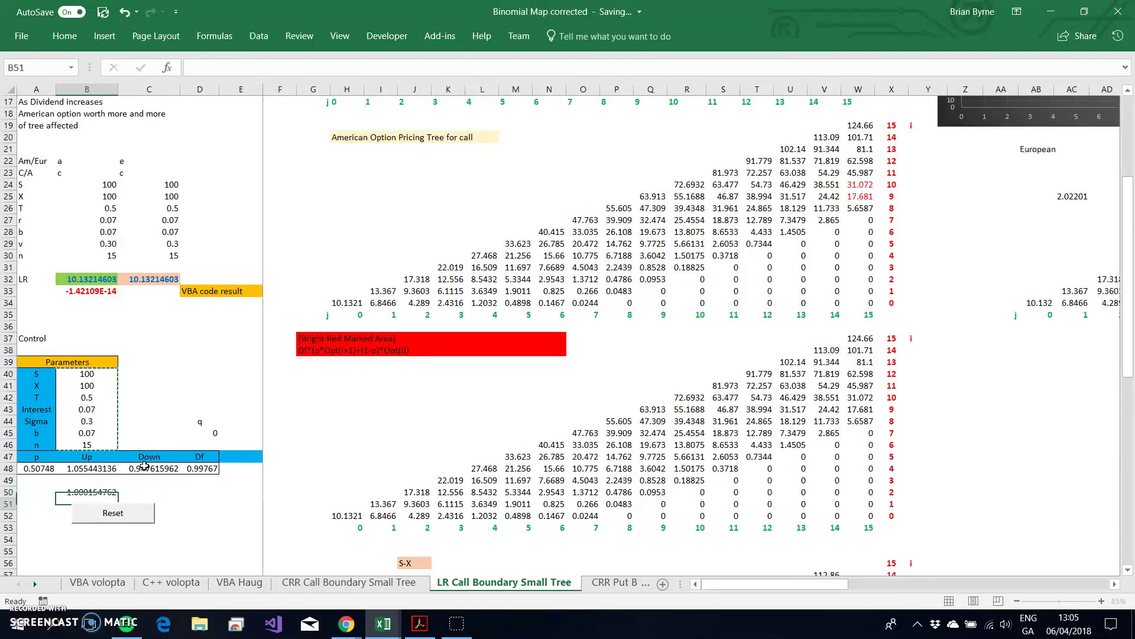
Step: Test stock prices of 60 and 160 in the control section's S parameter, cell B40, and set it back to 100
{"action": "left_click", "coordinate": [84, 374]}
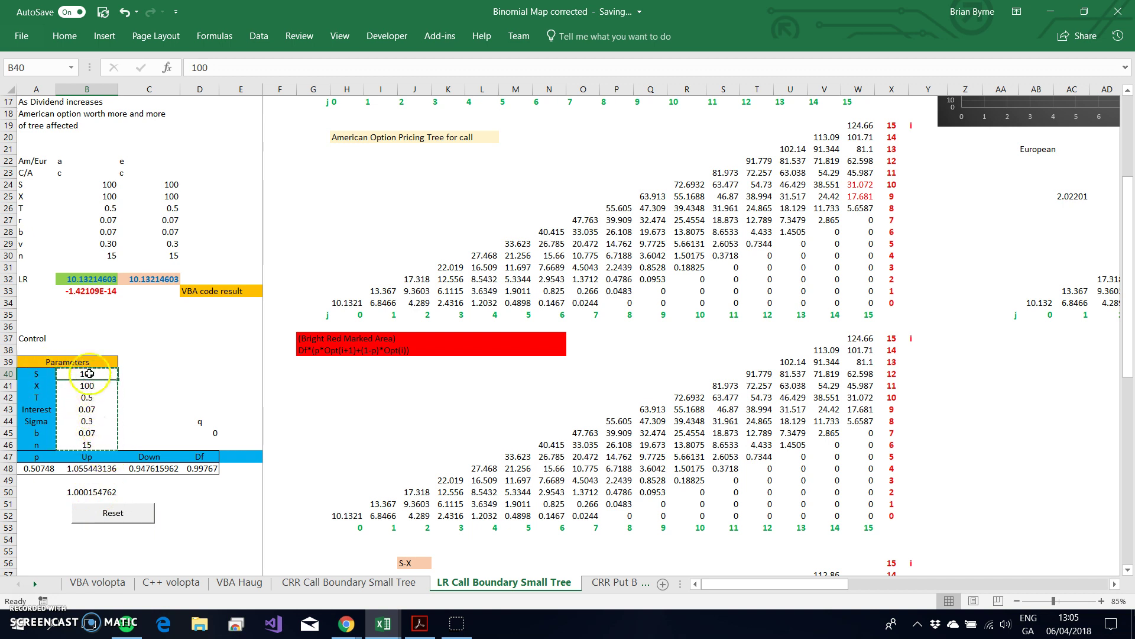
{"action": "type", "text": "60"}
{"action": "key", "text": "Return"}
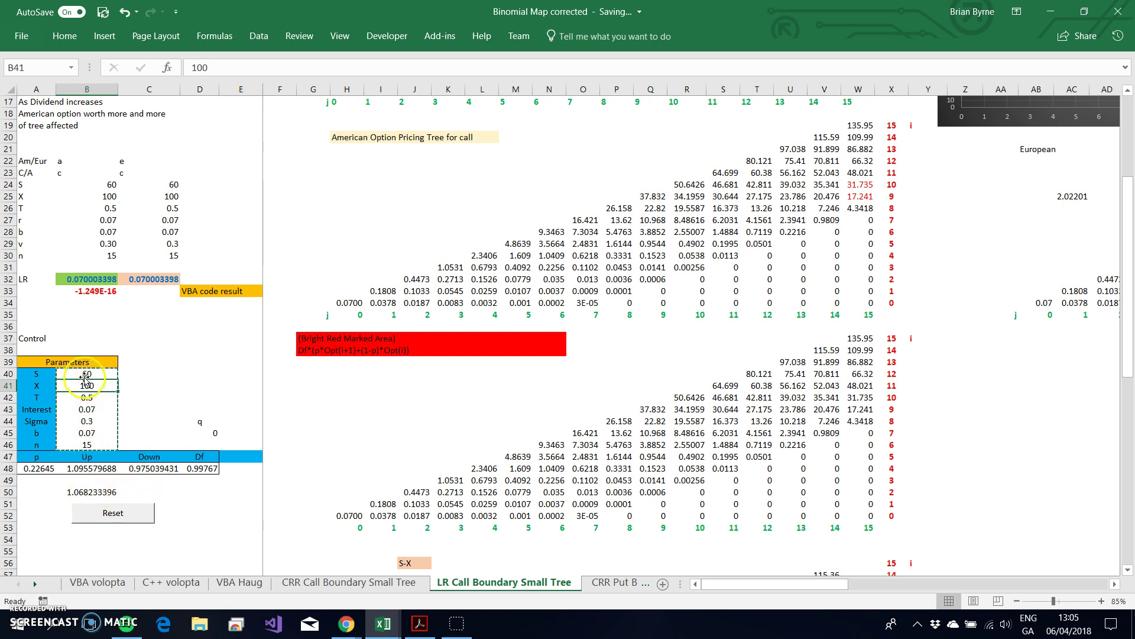
{"action": "type", "text": "1"}
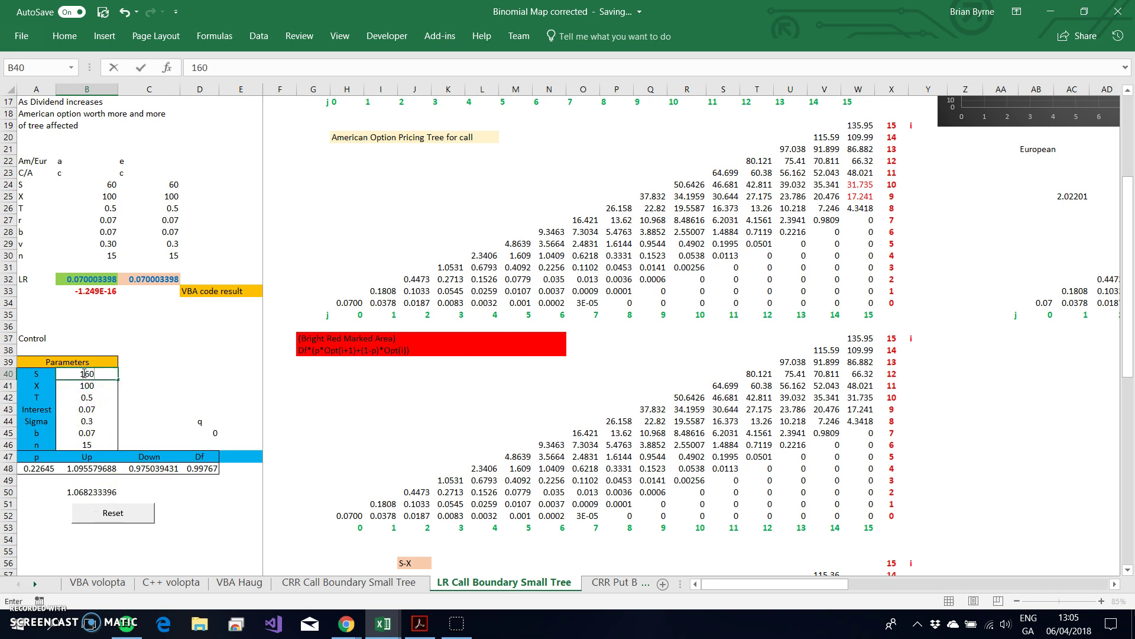
{"action": "key", "text": "Return"}
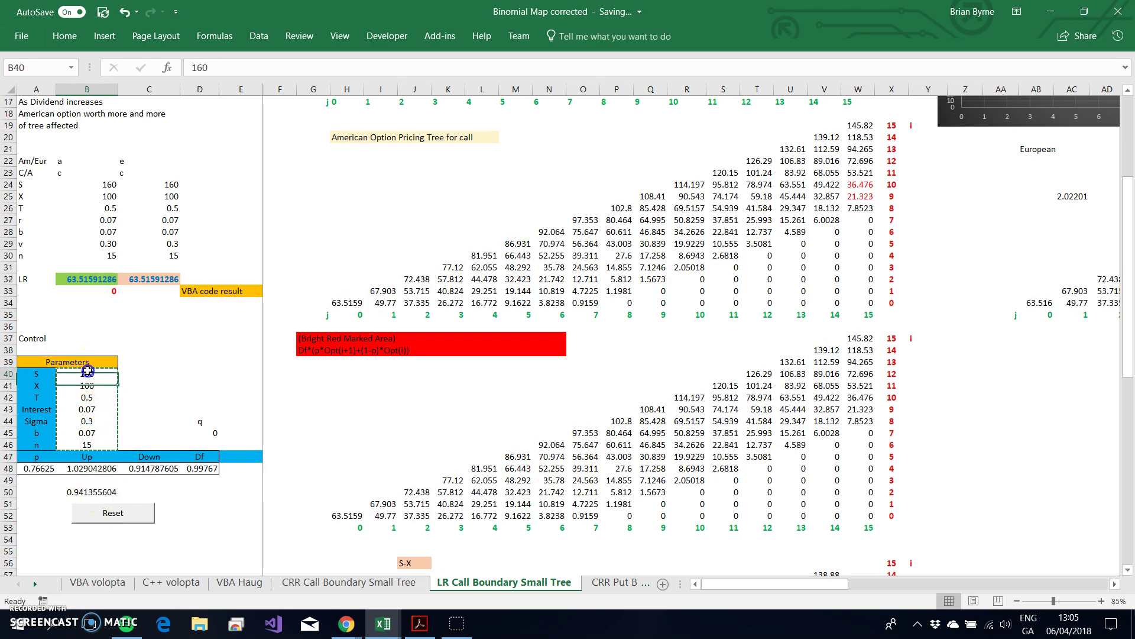
{"action": "type", "text": "1"}
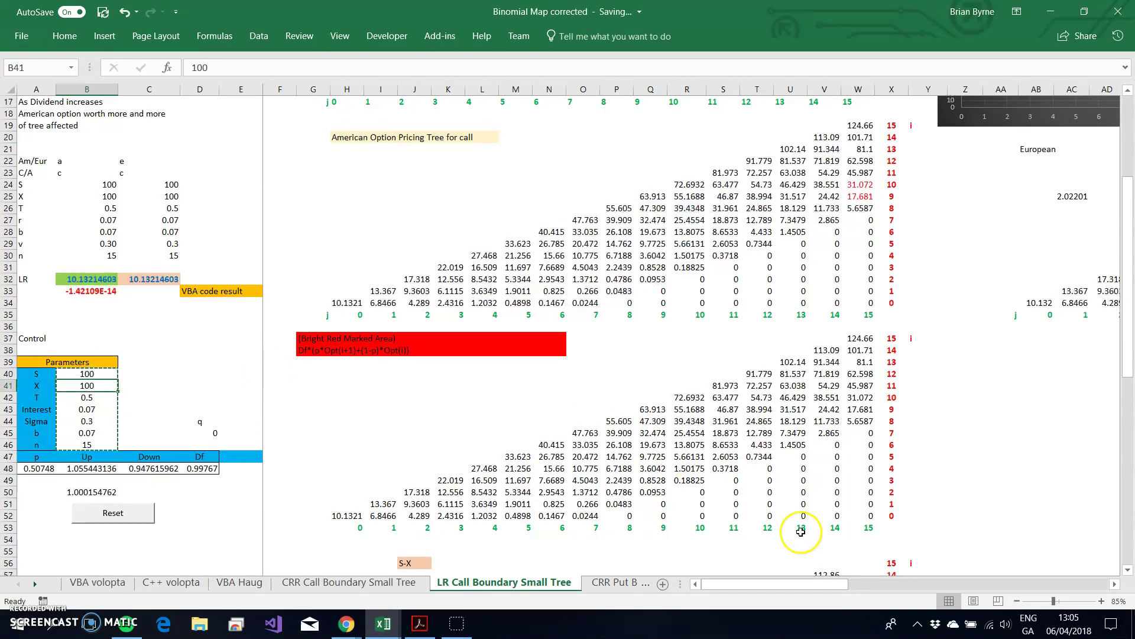
{"action": "scroll", "coordinate": [608, 431], "scroll_direction": "up", "scroll_amount": 4}
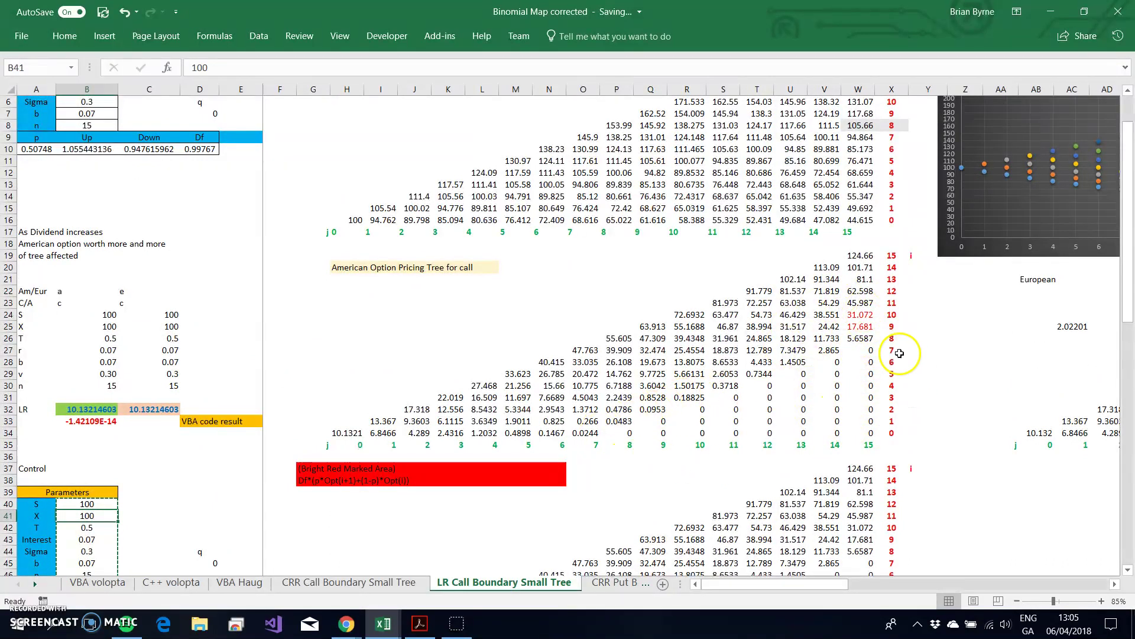
Step: Inspect the formulas behind stock price tree node W8 and the S parameter in cell B2
{"action": "scroll", "coordinate": [850, 308], "scroll_direction": "up", "scroll_amount": 2}
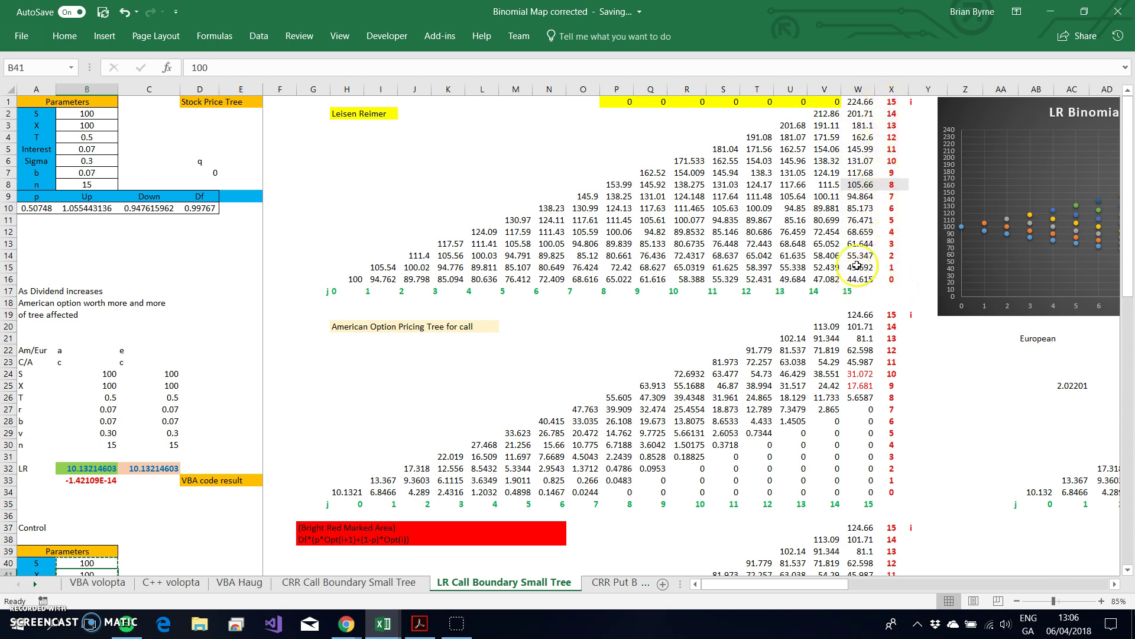
{"action": "left_click", "coordinate": [858, 186]}
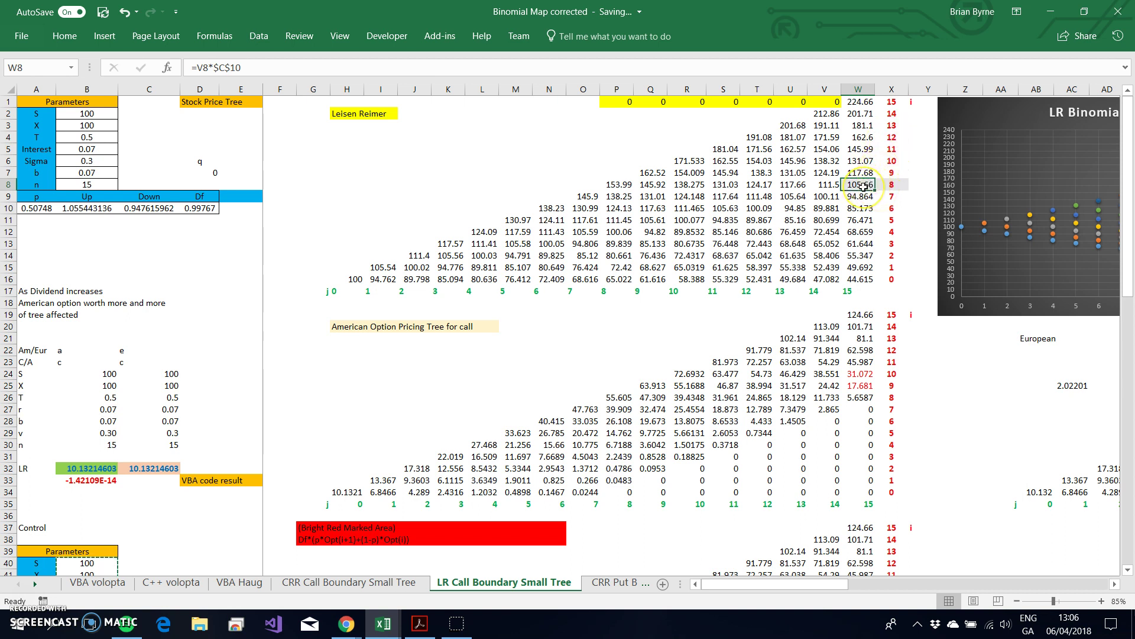
{"action": "left_click", "coordinate": [78, 113]}
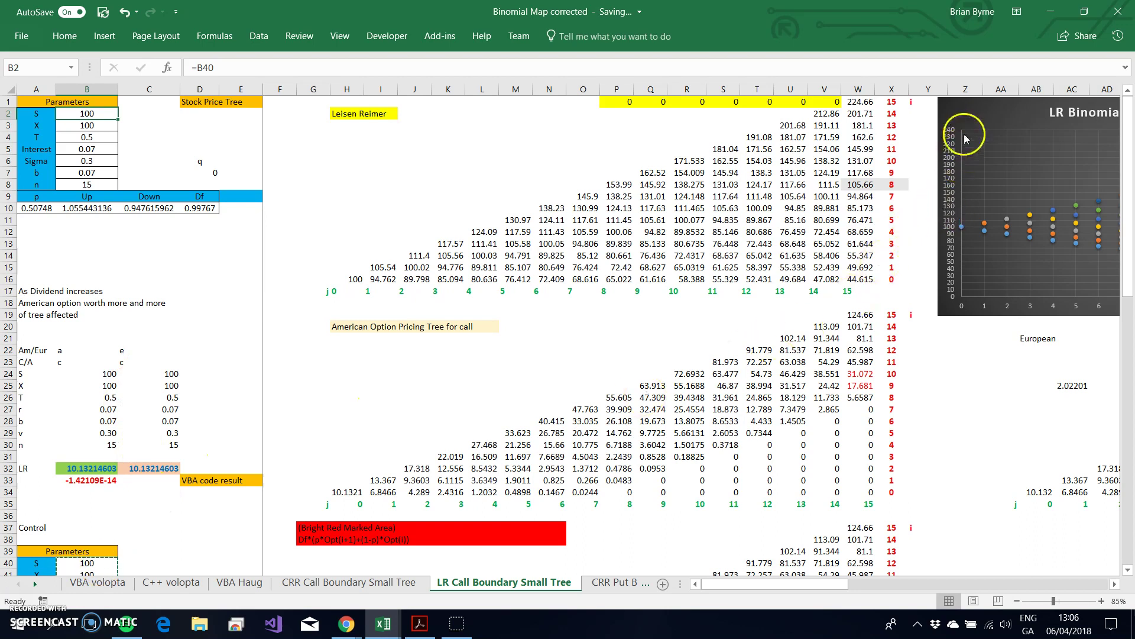
Step: Move the LR Binomial Tree Stock Price chart beside the control section's parameters and enlarge it
{"action": "left_click_drag", "start_coordinate": [955, 110], "coordinate": [443, 319]}
{"action": "scroll", "coordinate": [320, 432], "scroll_direction": "down", "scroll_amount": 2}
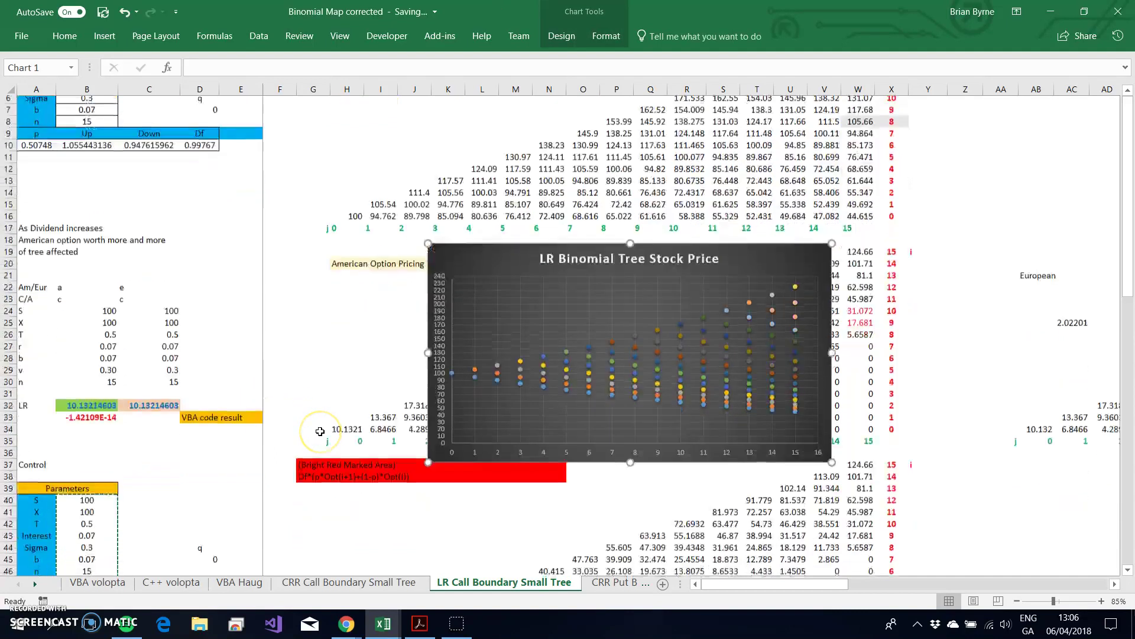
{"action": "scroll", "coordinate": [320, 431], "scroll_direction": "down", "scroll_amount": 3}
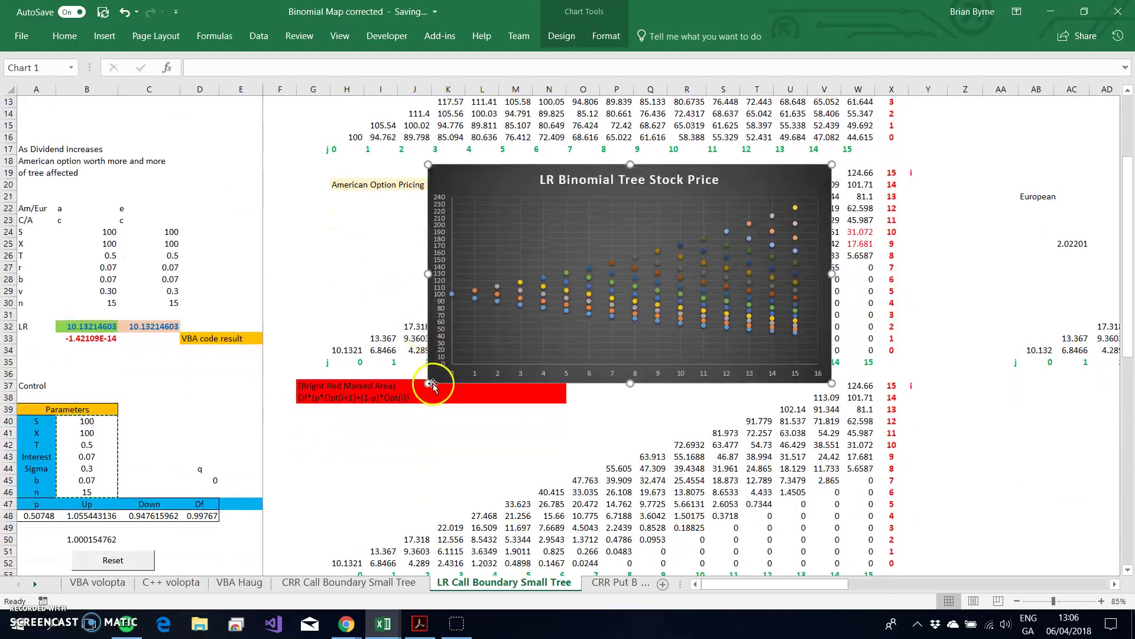
{"action": "left_click_drag", "start_coordinate": [432, 386], "coordinate": [328, 491]}
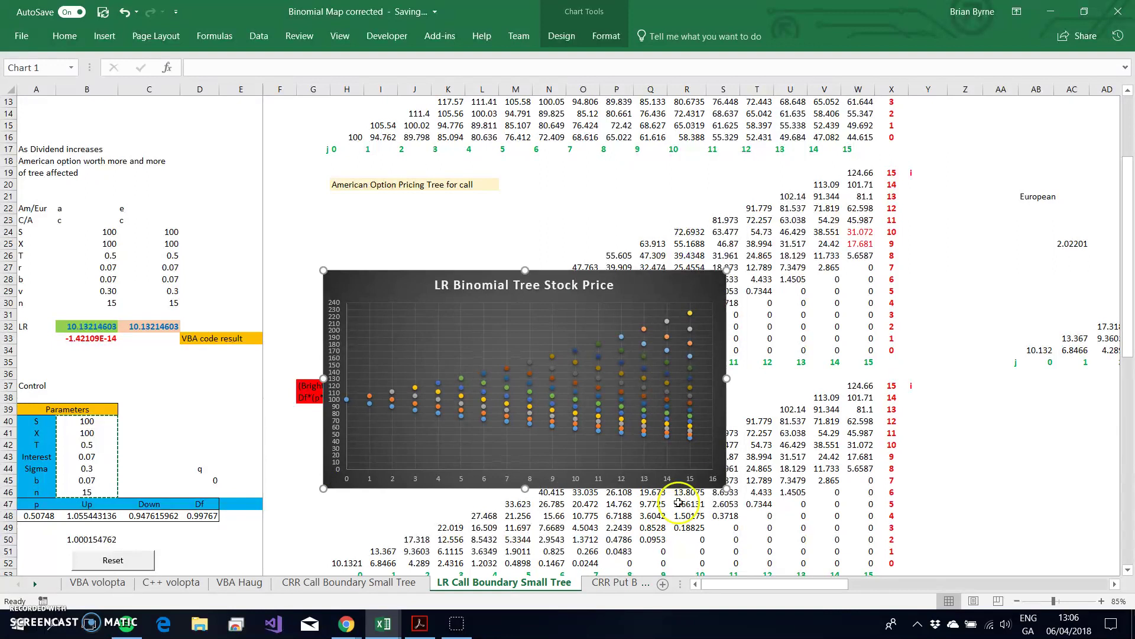
{"action": "left_click_drag", "start_coordinate": [727, 489], "coordinate": [806, 527]}
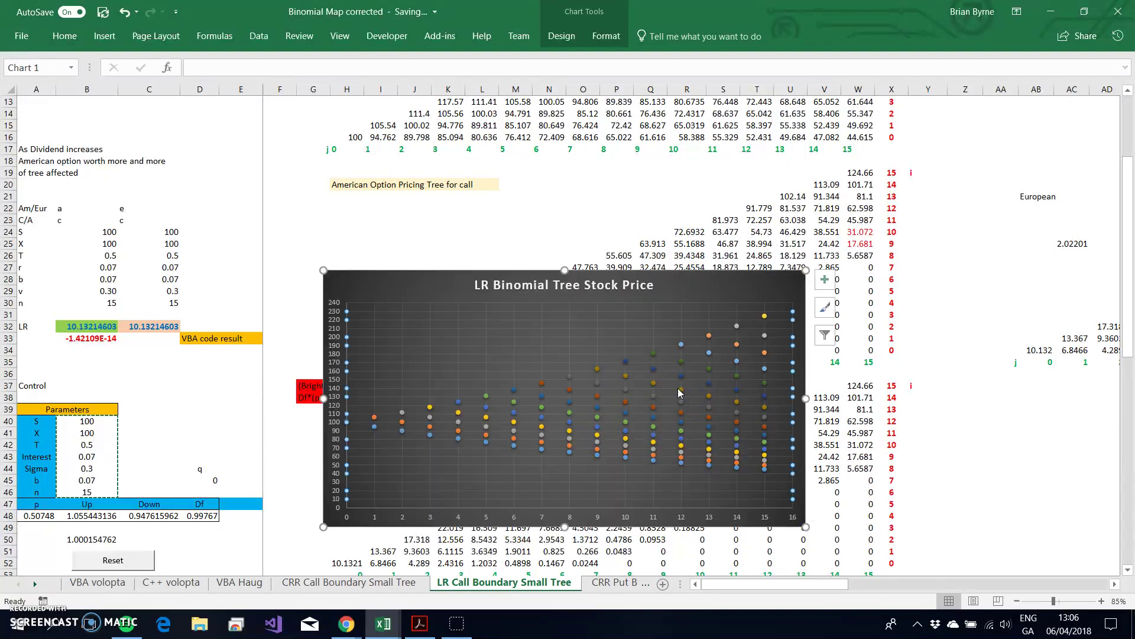
{"action": "left_click", "coordinate": [679, 392]}
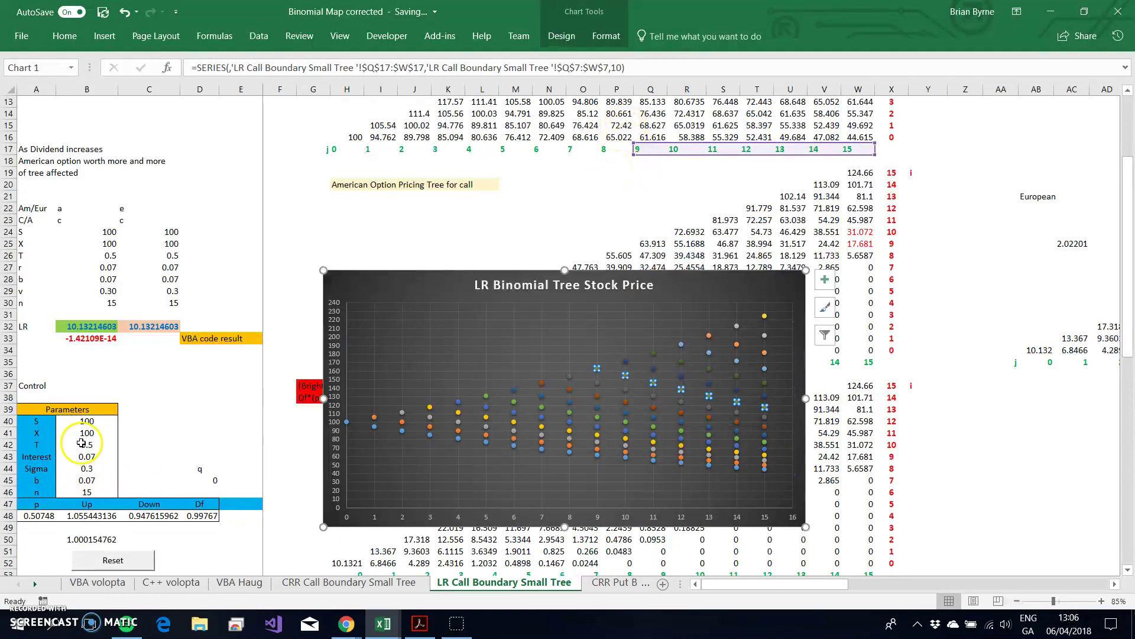
Step: Test a stock price of 150 in the control section's S parameter, cell B40, and check the chart and stock price tree
{"action": "left_click", "coordinate": [84, 419]}
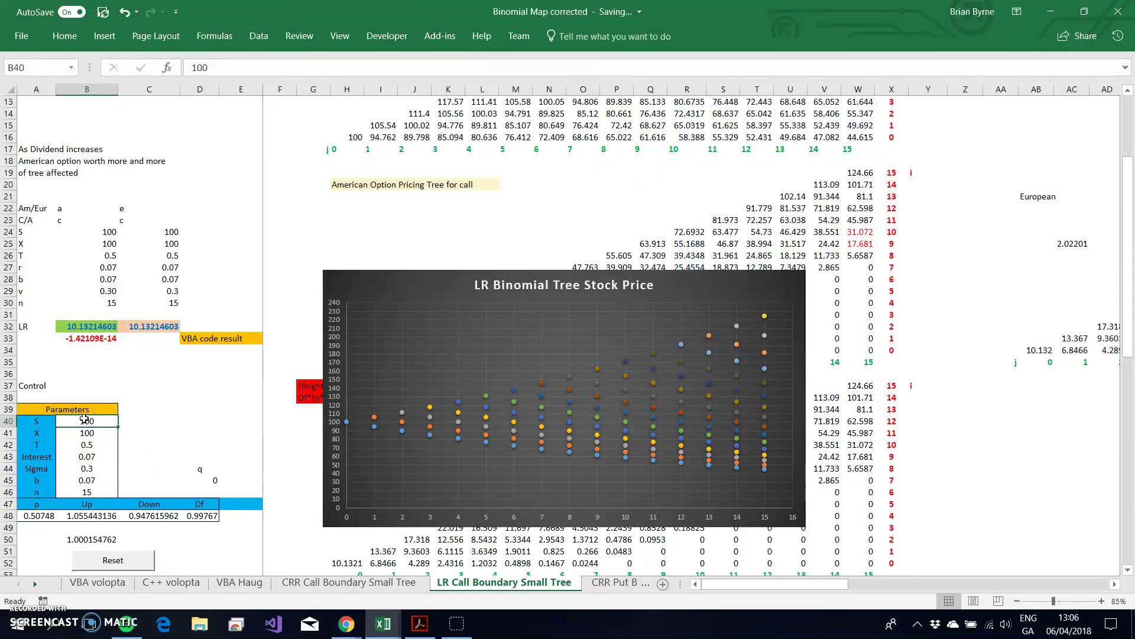
{"action": "type", "text": "15"}
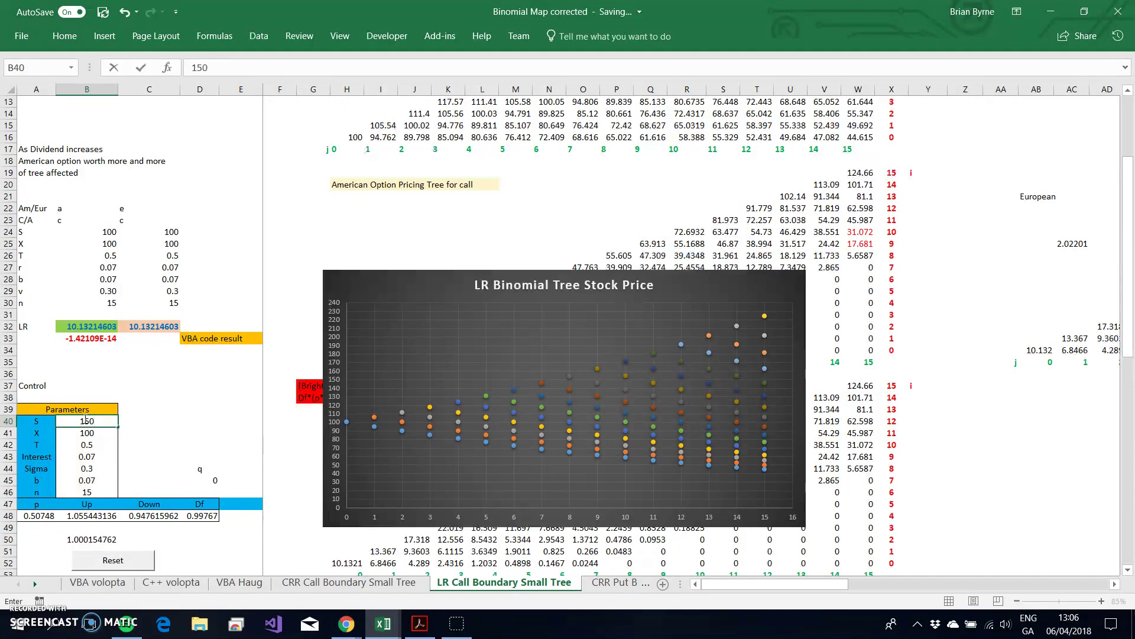
{"action": "type", "text": "0"}
{"action": "key", "text": "Return"}
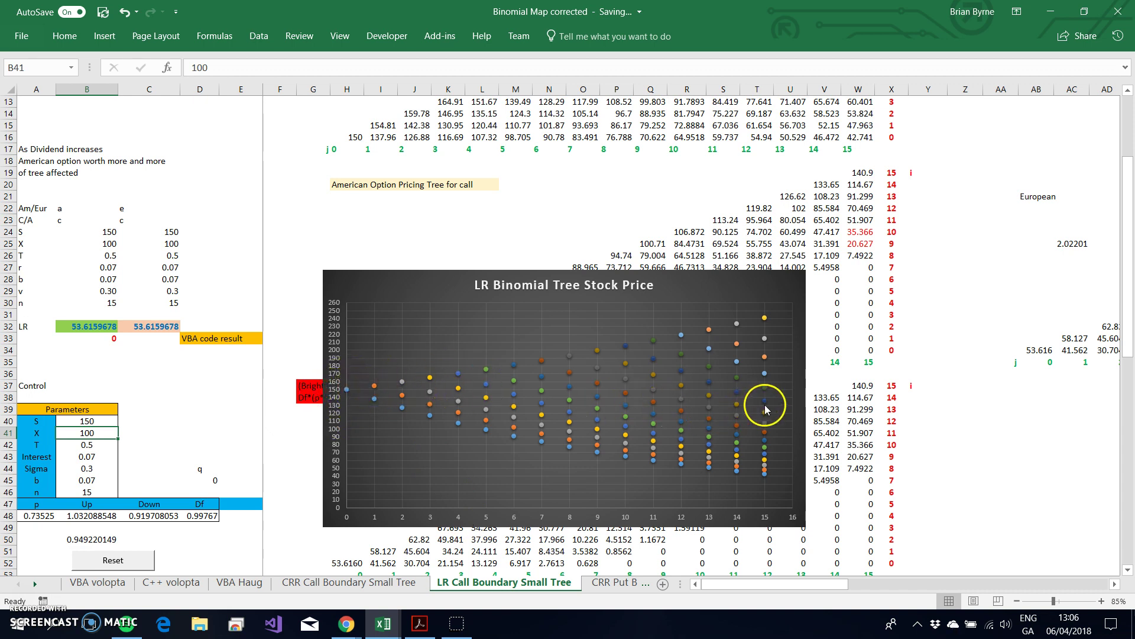
{"action": "scroll", "coordinate": [873, 195], "scroll_direction": "up", "scroll_amount": 4}
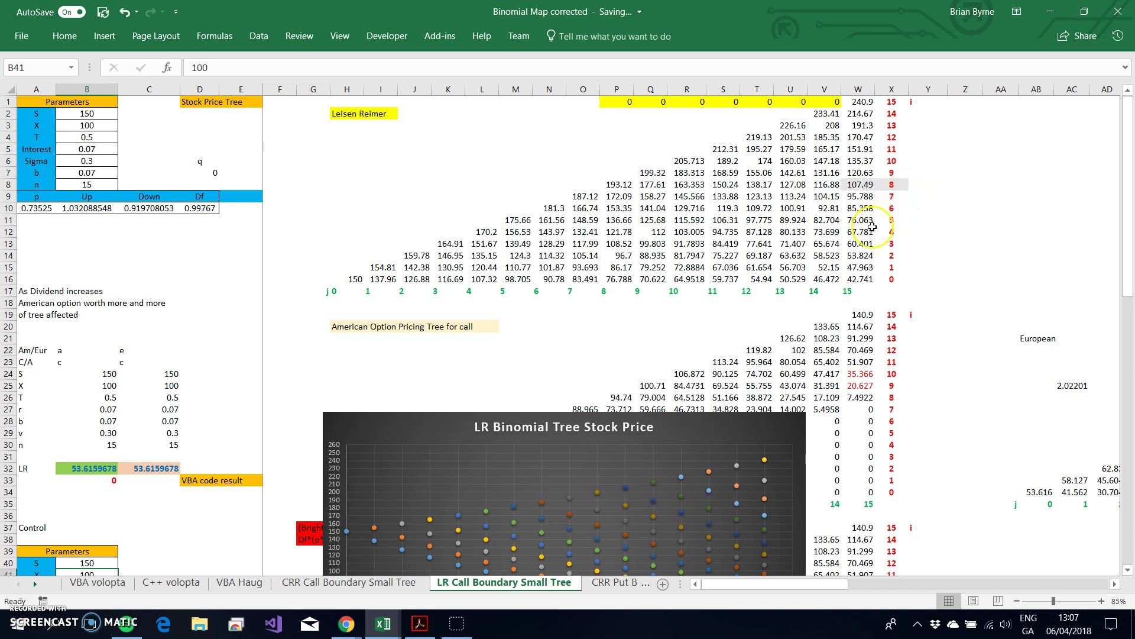
{"action": "scroll", "coordinate": [872, 227], "scroll_direction": "down", "scroll_amount": 2}
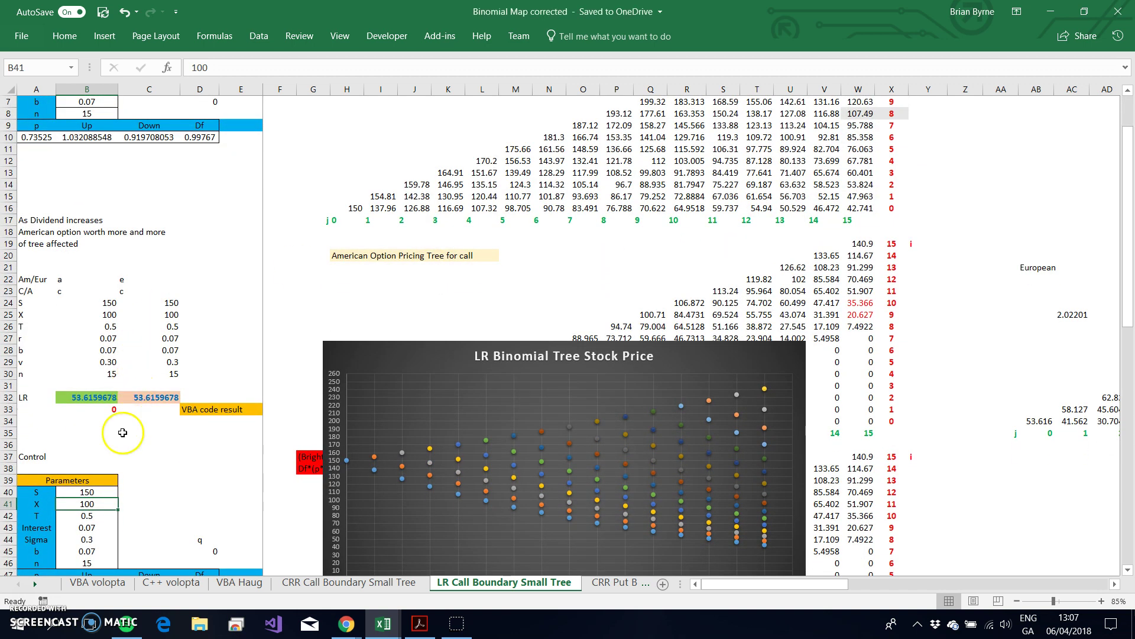
Step: Try a stock price of 60 in cell B40 together with a strike price X of 60 in cell B41
{"action": "left_click", "coordinate": [90, 493]}
{"action": "type", "text": "60"}
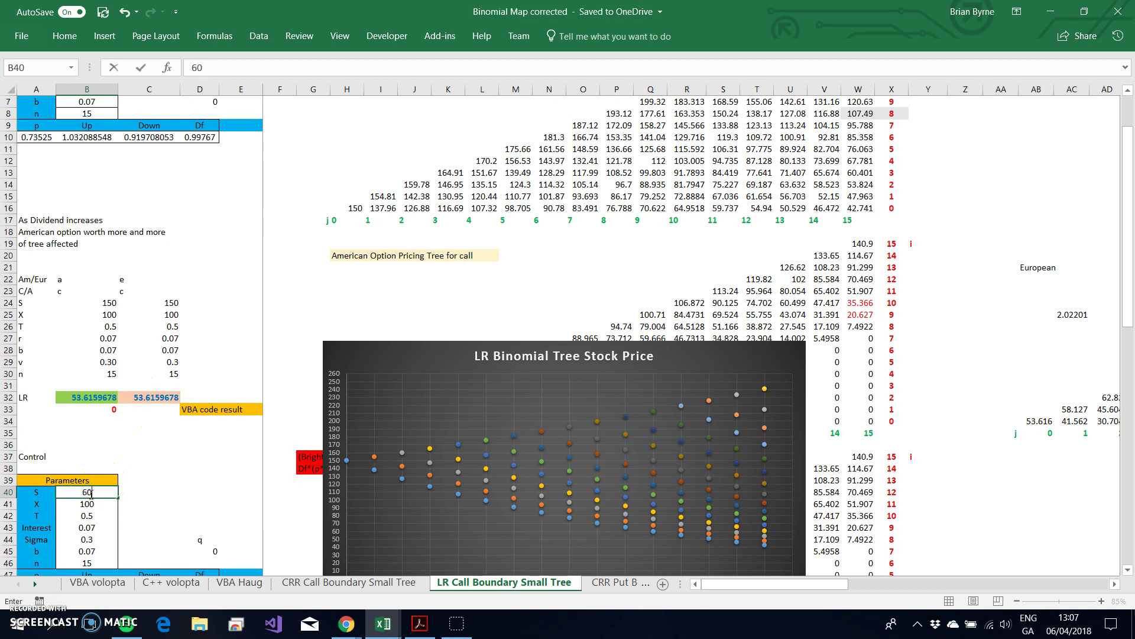
{"action": "key", "text": "Return"}
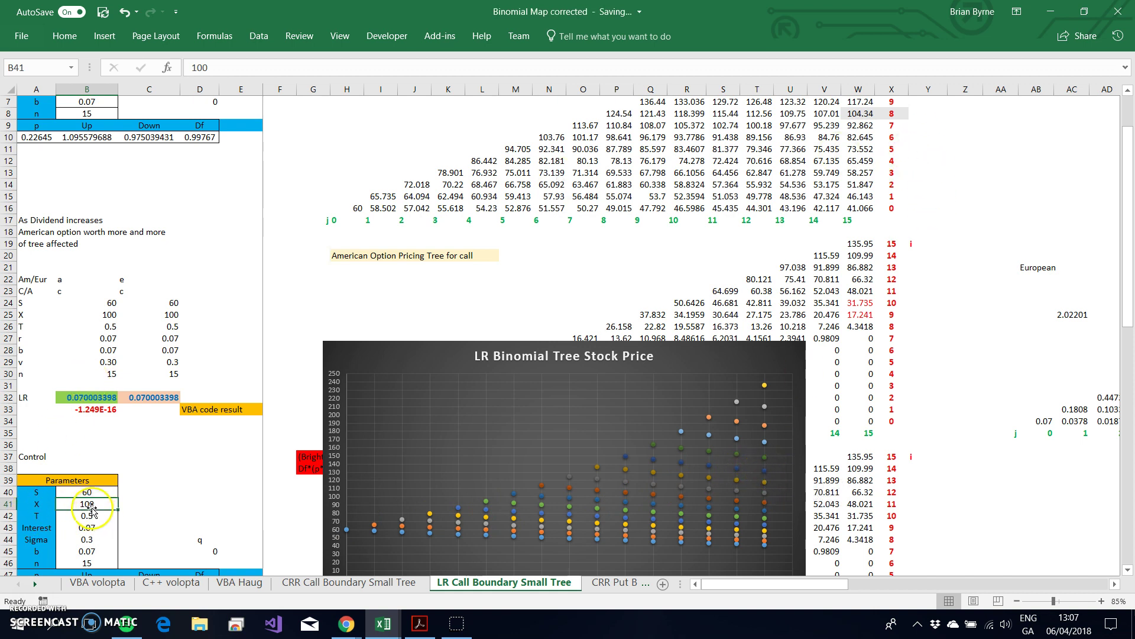
{"action": "type", "text": "6"}
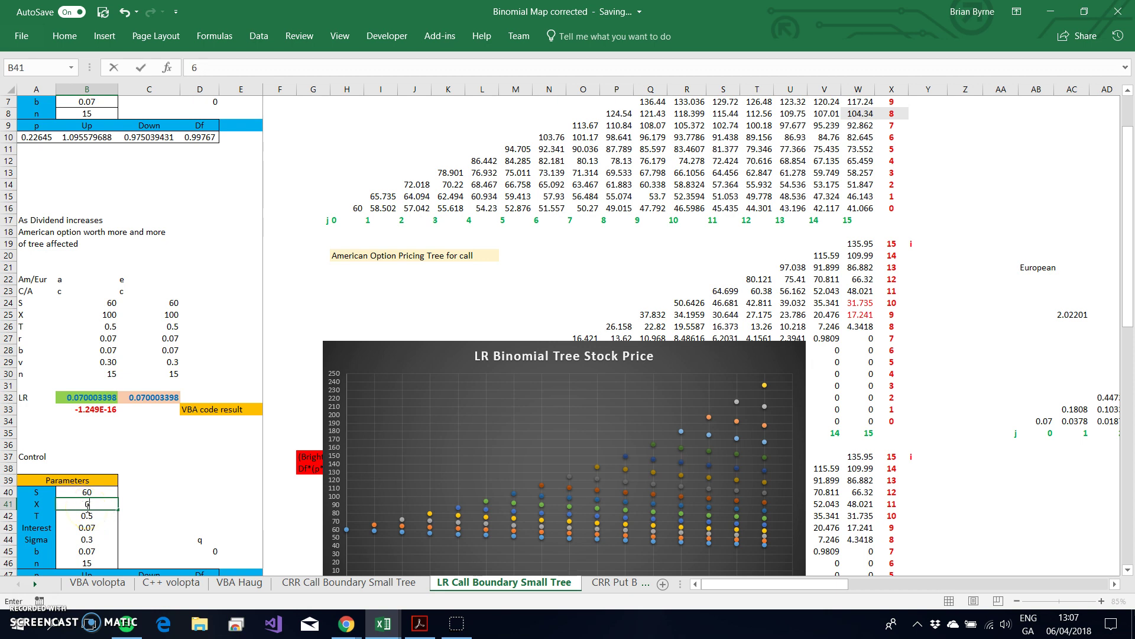
{"action": "key", "text": "Return"}
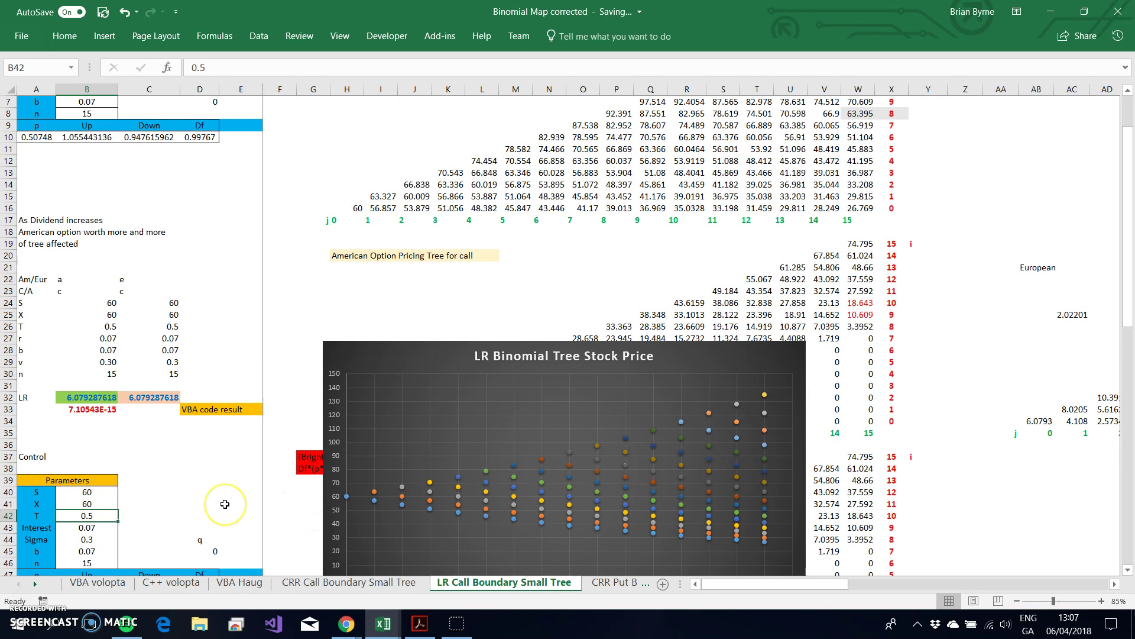
{"action": "scroll", "coordinate": [224, 504], "scroll_direction": "down", "scroll_amount": 2}
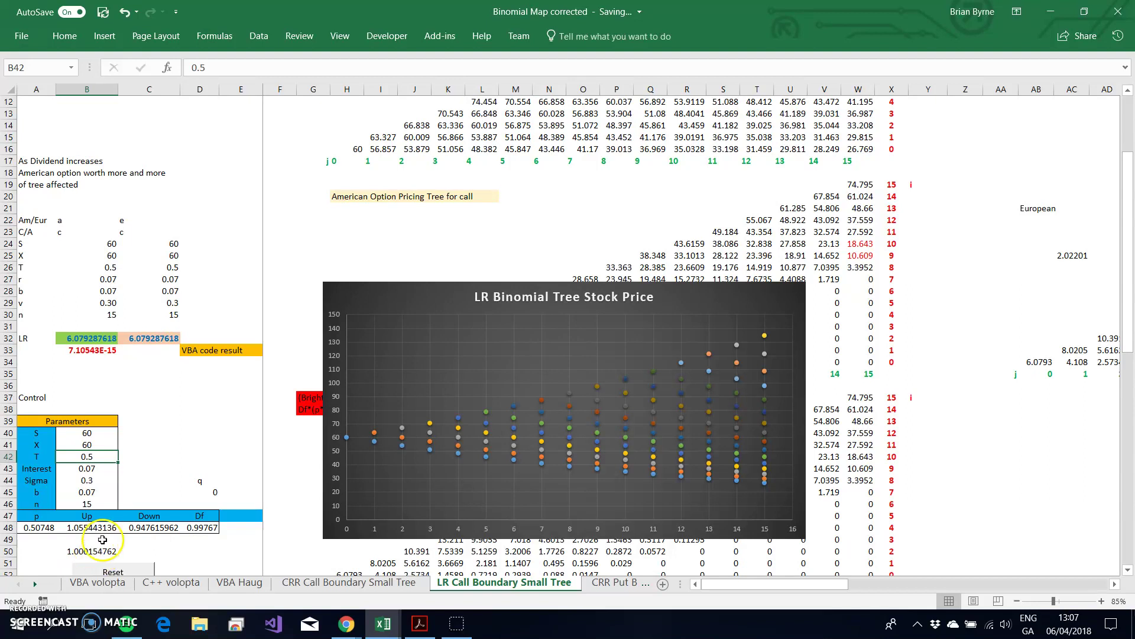
Step: Set the control section's S parameter, cell B40, to 100 and check the final nodes of the stock price tree
{"action": "left_click", "coordinate": [87, 432]}
{"action": "type", "text": "100"}
{"action": "key", "text": "Return"}
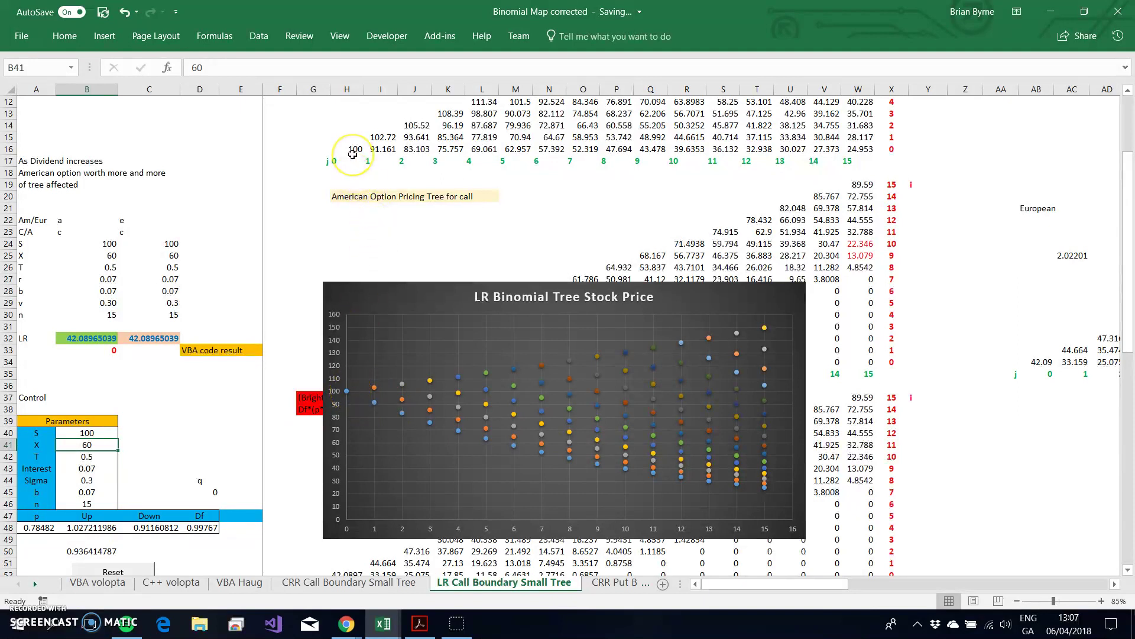
{"action": "scroll", "coordinate": [353, 152], "scroll_direction": "up", "scroll_amount": 3}
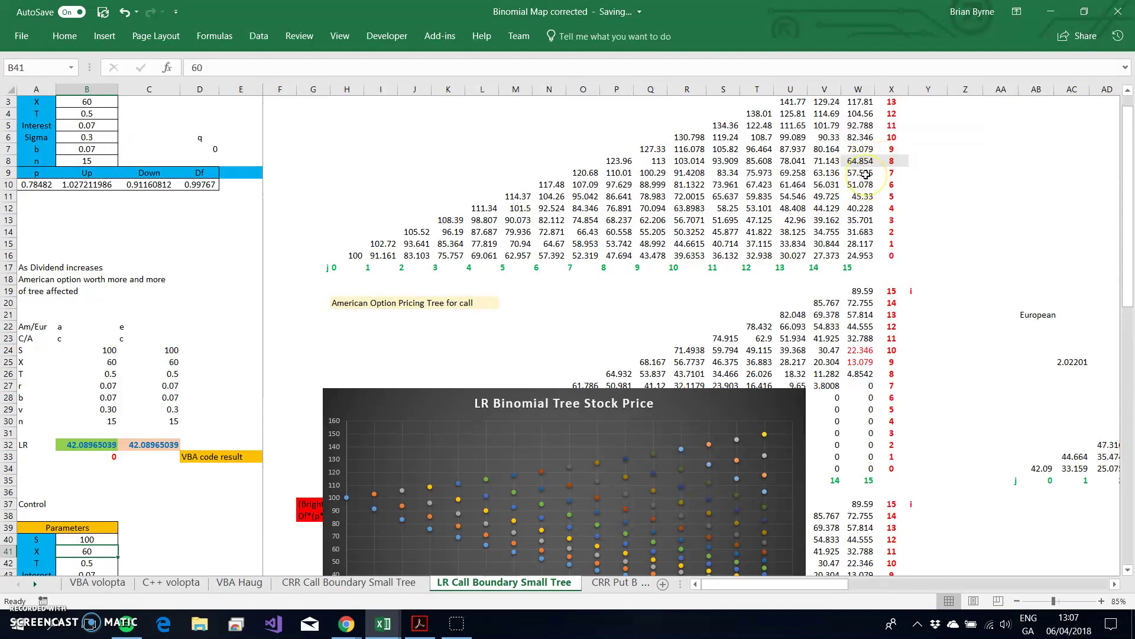
{"action": "scroll", "coordinate": [865, 174], "scroll_direction": "up", "scroll_amount": 1}
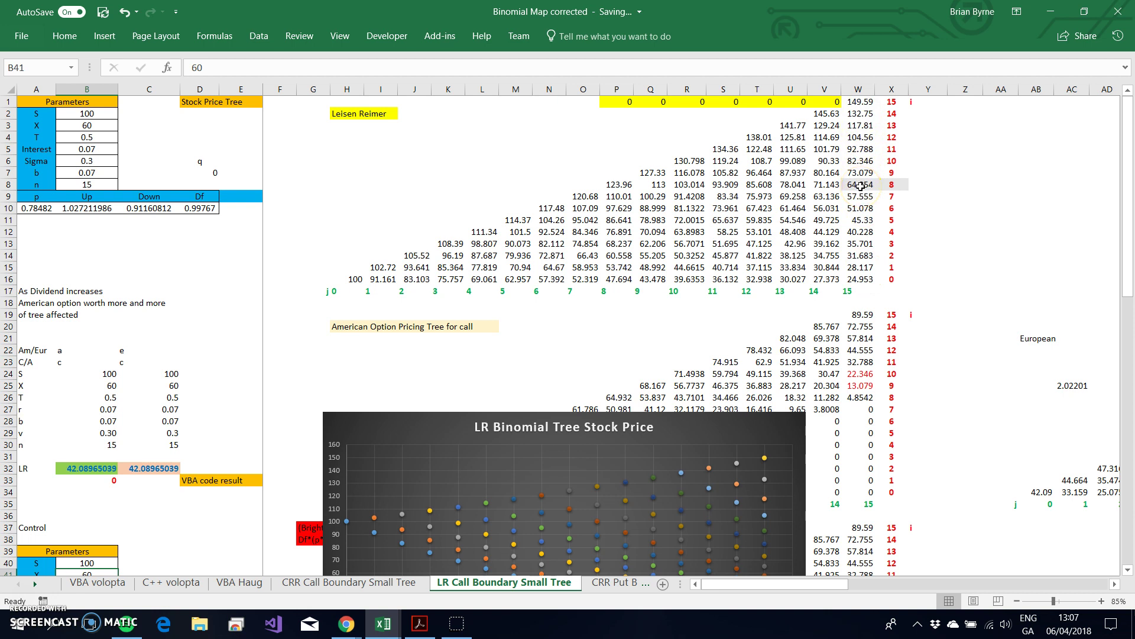
{"action": "scroll", "coordinate": [860, 185], "scroll_direction": "down", "scroll_amount": 2}
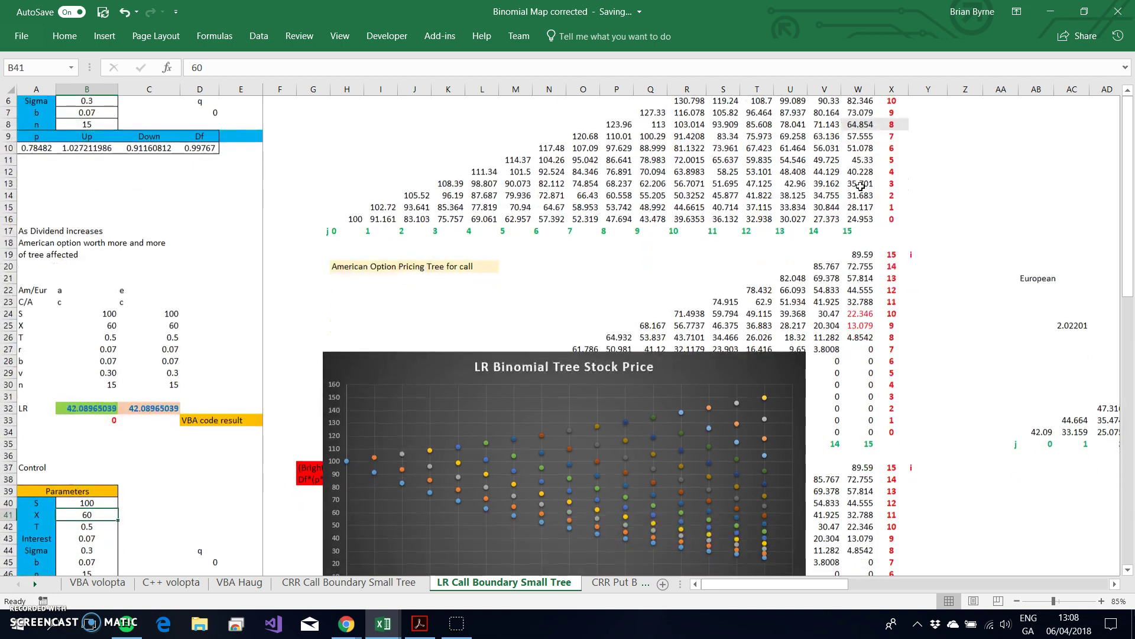
{"action": "scroll", "coordinate": [861, 186], "scroll_direction": "up", "scroll_amount": 2}
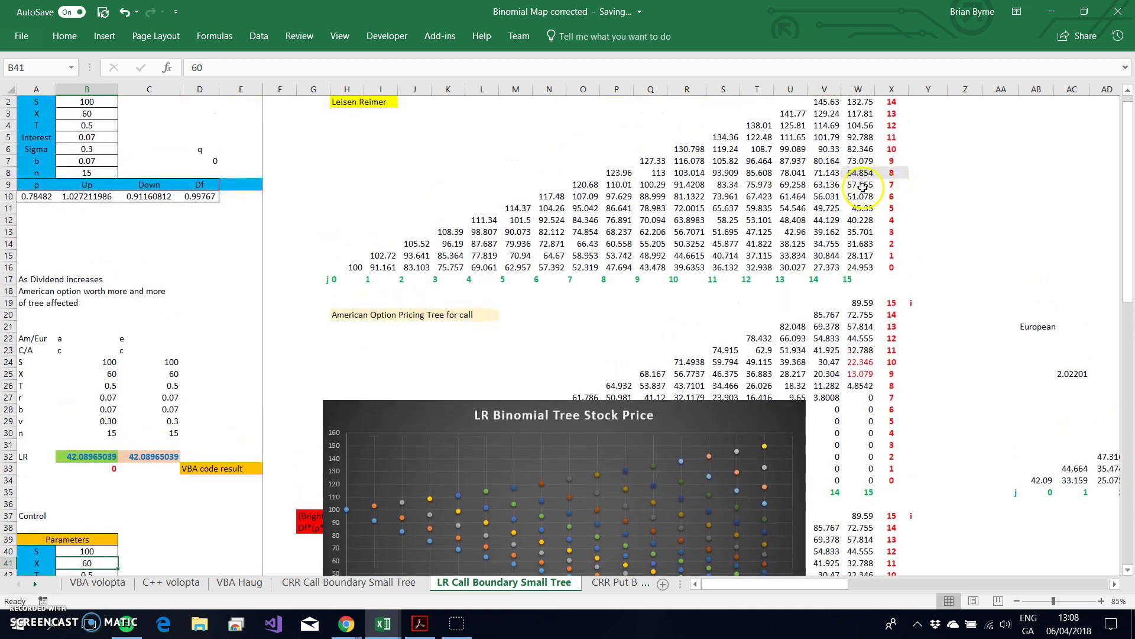
Step: Set the control section's strike price X, cell B41, to 100 and review the recalculated trees and chart
{"action": "scroll", "coordinate": [860, 185], "scroll_direction": "down", "scroll_amount": 2}
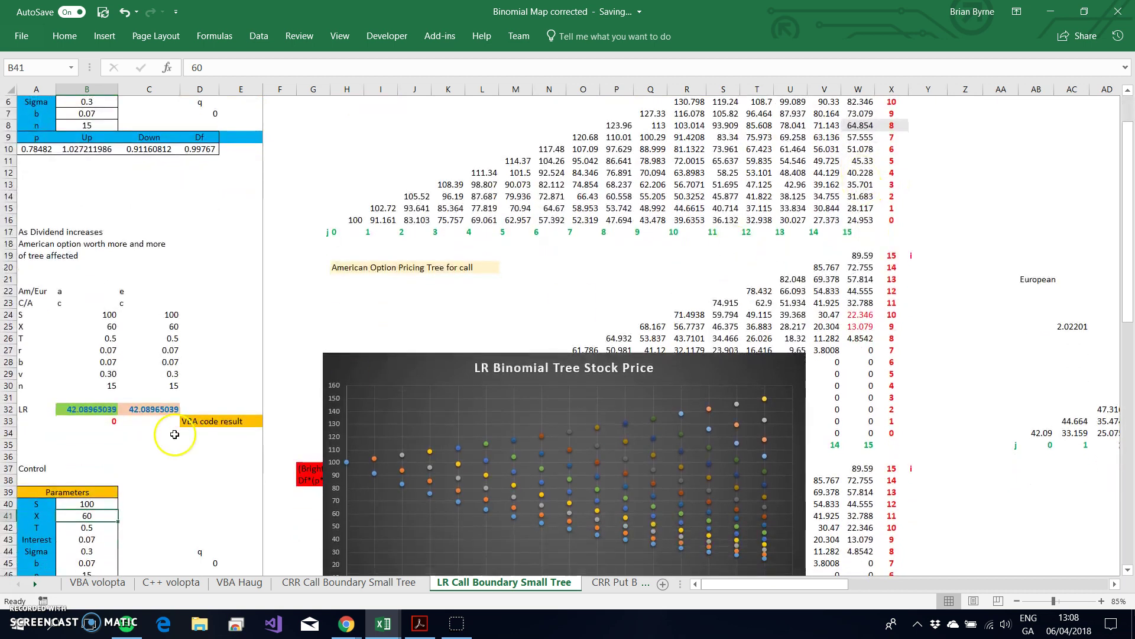
{"action": "type", "text": "100"}
{"action": "key", "text": "Return"}
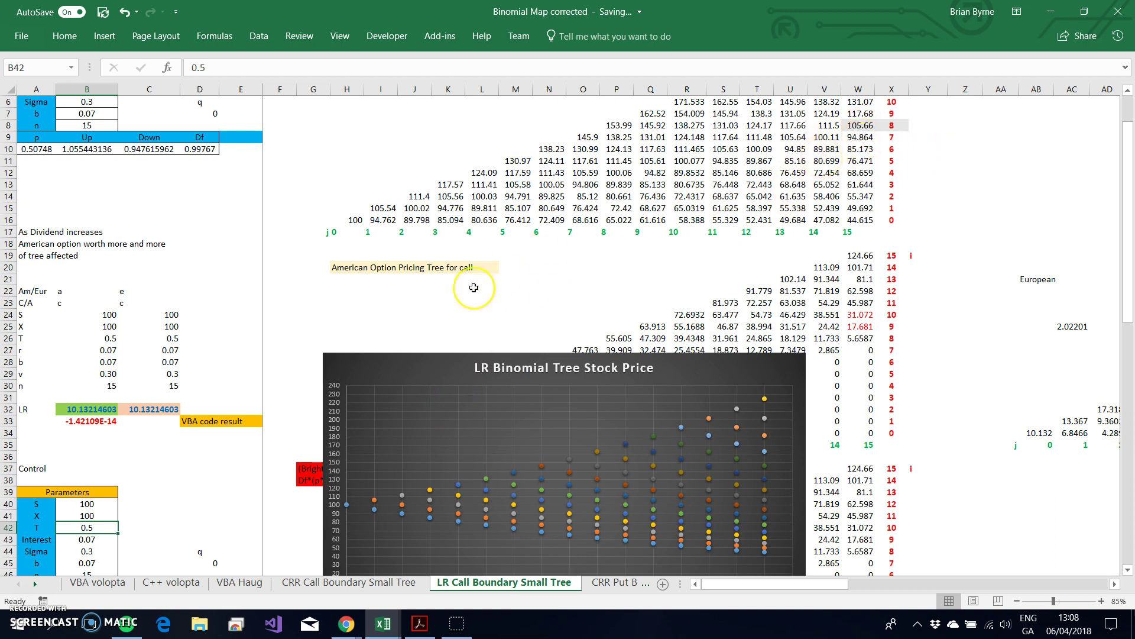
{"action": "scroll", "coordinate": [473, 287], "scroll_direction": "up", "scroll_amount": 1}
{"action": "scroll", "coordinate": [473, 288], "scroll_direction": "down", "scroll_amount": 2}
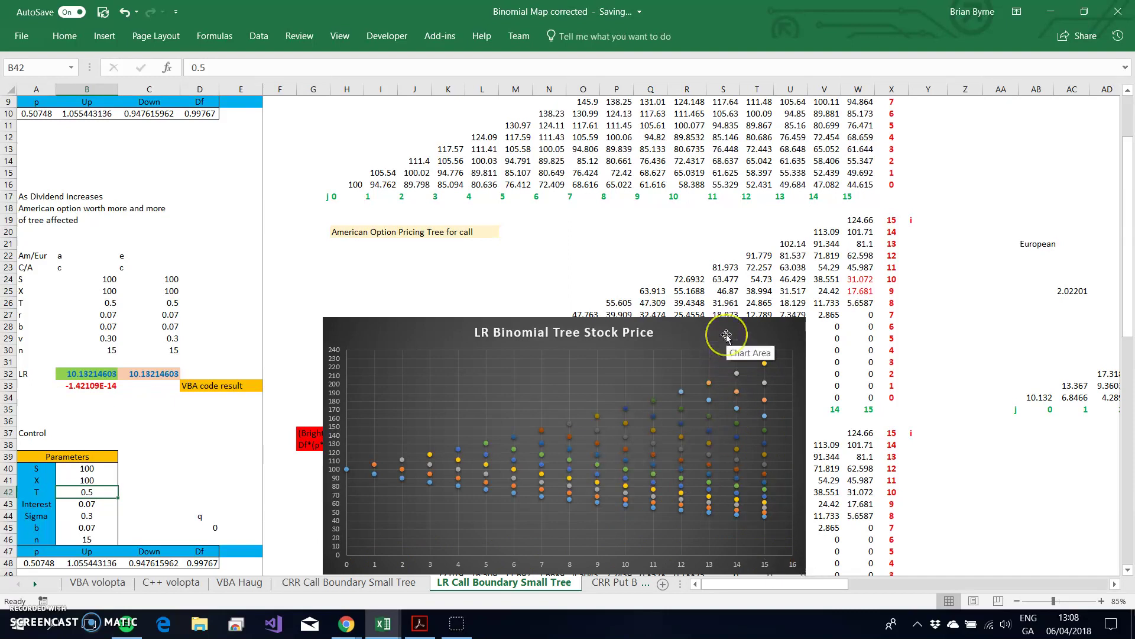
Step: Move the LR Binomial Tree Stock Price chart back beside the stock price tree, starting at column Y in row 1
{"action": "left_click_drag", "start_coordinate": [726, 336], "coordinate": [1125, 111]}
{"action": "key", "text": "Escape"}
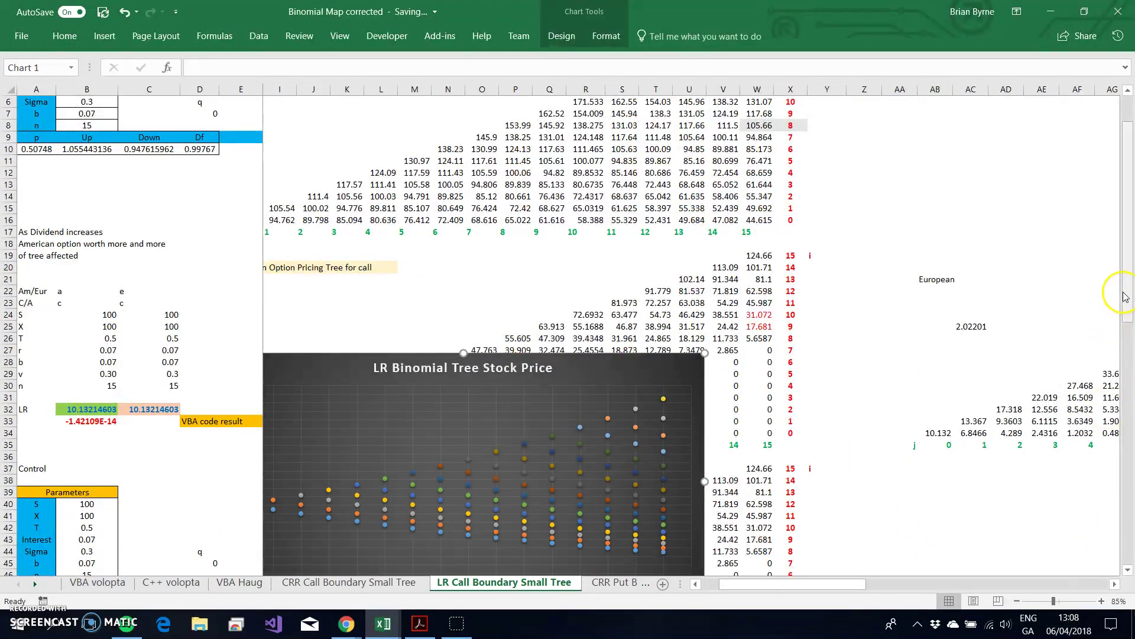
{"action": "left_click_drag", "start_coordinate": [1125, 290], "coordinate": [1125, 265]}
{"action": "left_click", "coordinate": [645, 440]}
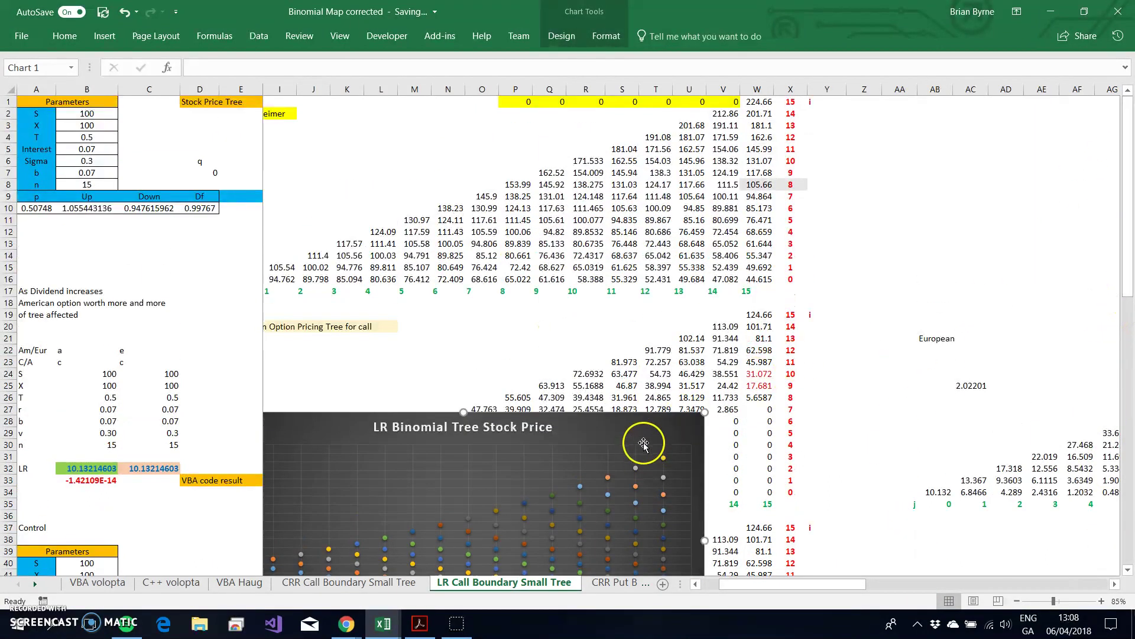
{"action": "left_click_drag", "start_coordinate": [644, 440], "coordinate": [1076, 132]}
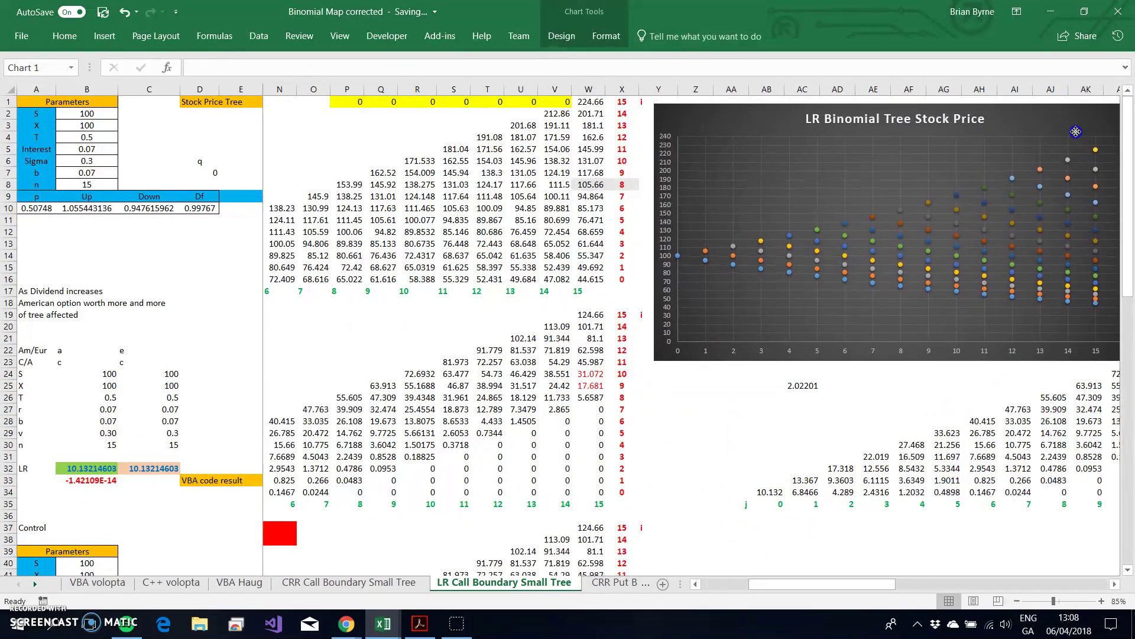
{"action": "scroll", "coordinate": [356, 379], "scroll_direction": "left", "scroll_amount": 3}
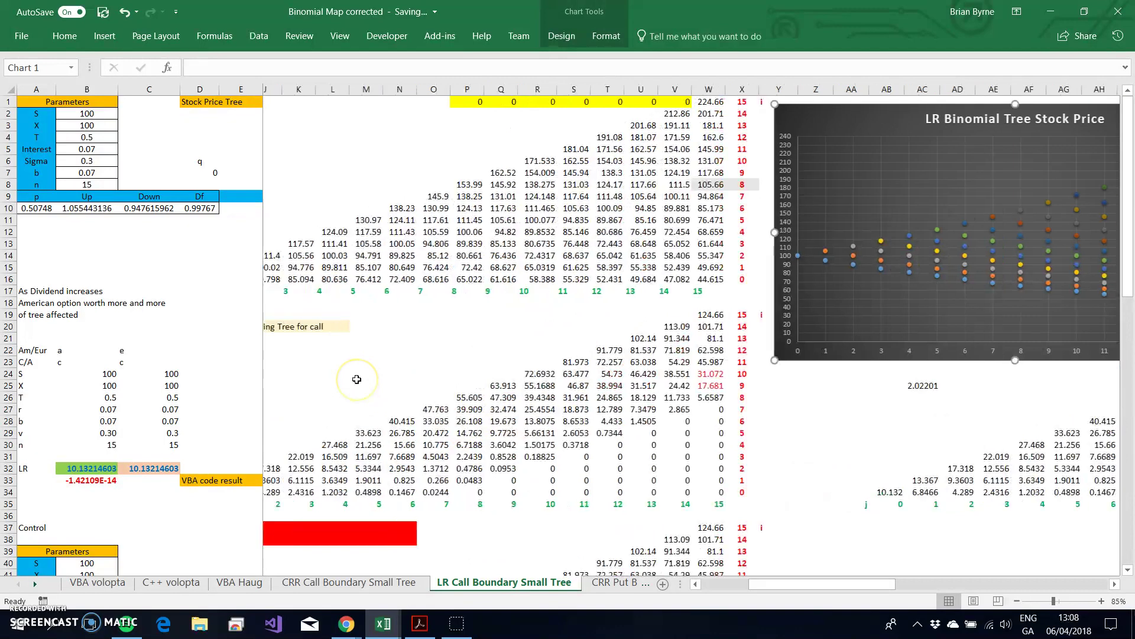
{"action": "scroll", "coordinate": [356, 379], "scroll_direction": "left", "scroll_amount": 2}
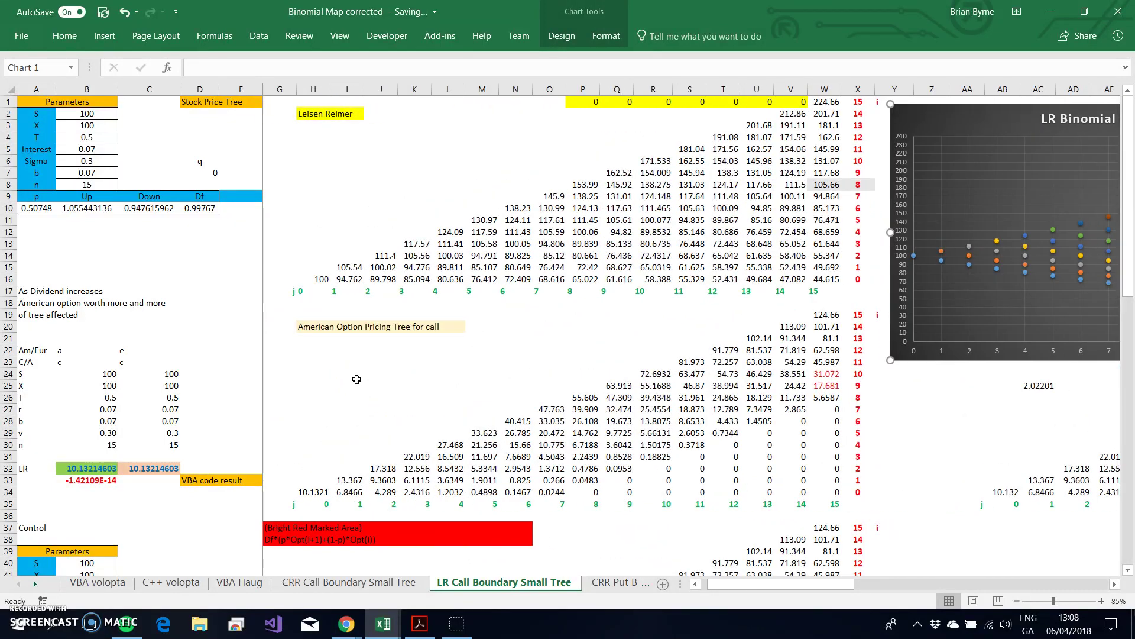
Step: Inspect the formulas of nodes W19, V20 and V23 in the American option pricing tree for the call
{"action": "scroll", "coordinate": [357, 379], "scroll_direction": "down", "scroll_amount": 3}
{"action": "scroll", "coordinate": [357, 379], "scroll_direction": "up", "scroll_amount": 3}
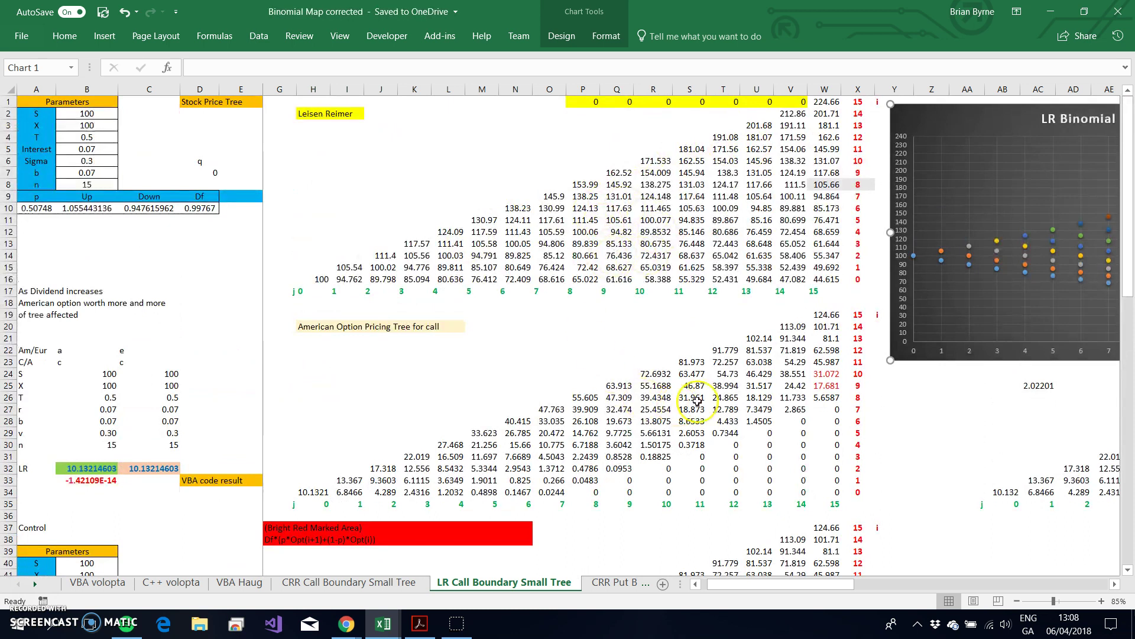
{"action": "left_click", "coordinate": [830, 315]}
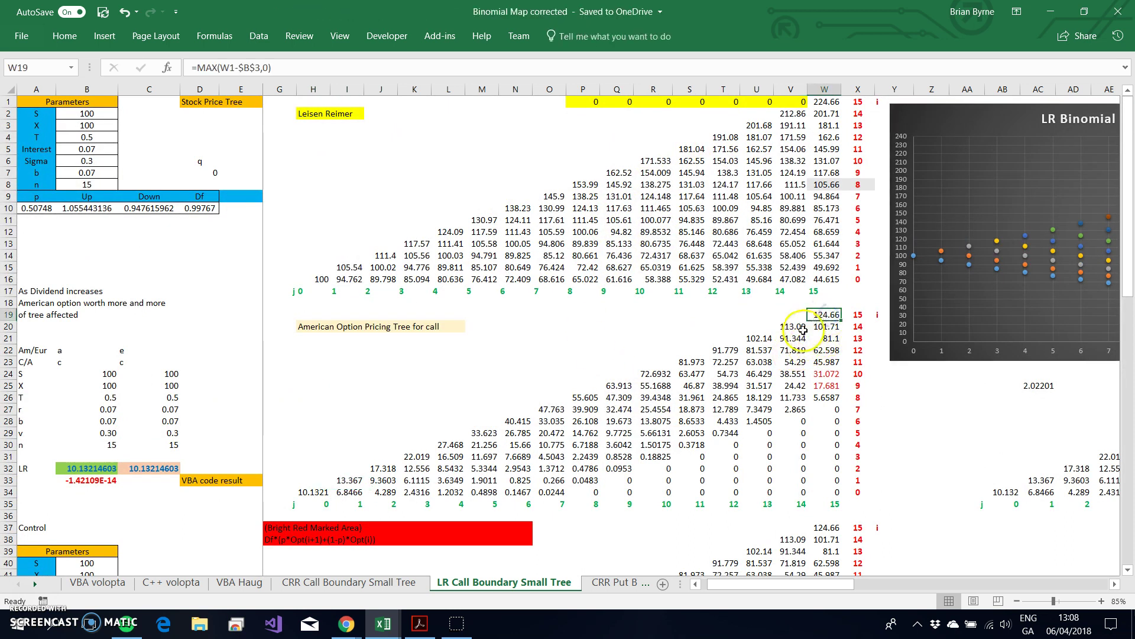
{"action": "left_click", "coordinate": [803, 329]}
{"action": "left_click", "coordinate": [803, 358]}
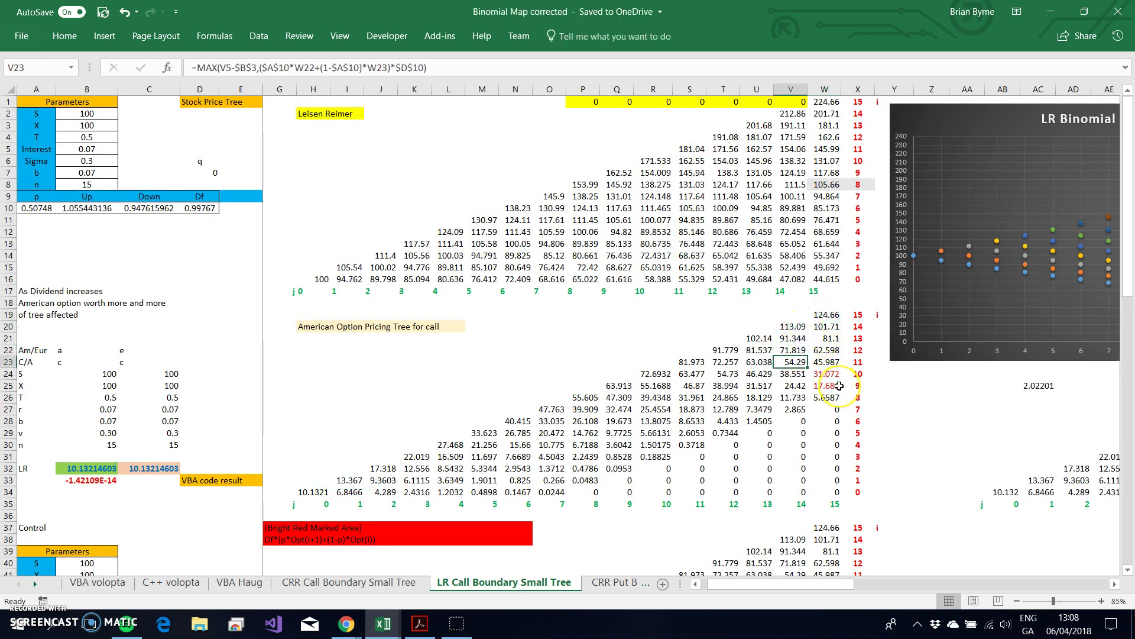
{"action": "scroll", "coordinate": [305, 433], "scroll_direction": "down", "scroll_amount": 3}
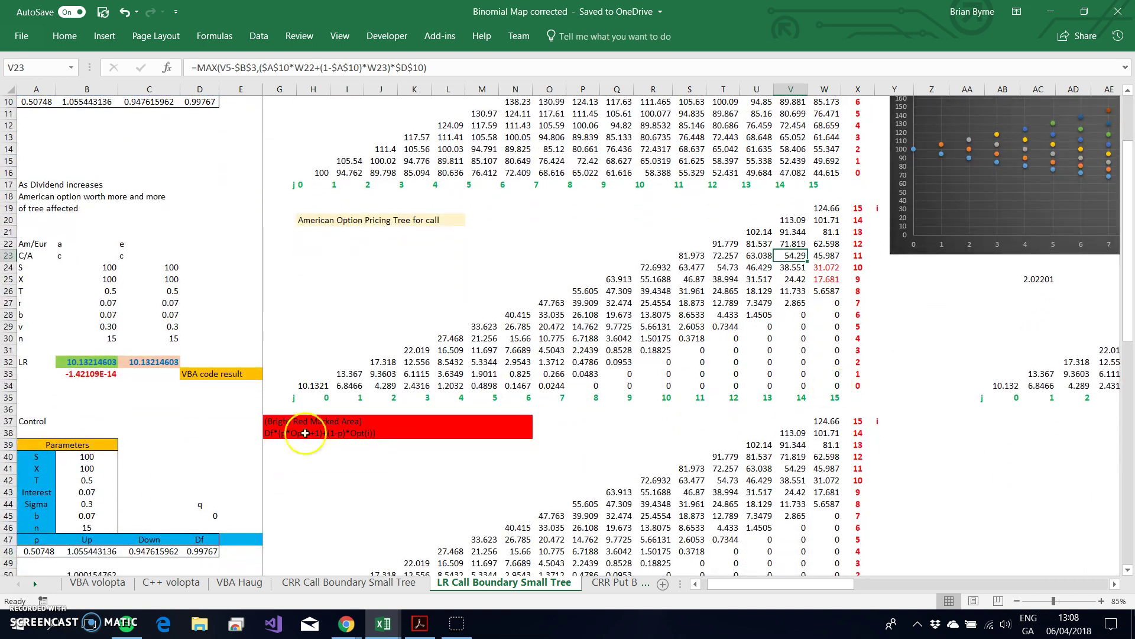
Step: Set the control section's S parameter, cell B40, to 150 and check the recalculated Leisen-Reimer trees
{"action": "left_click", "coordinate": [87, 458]}
{"action": "type", "text": "15"}
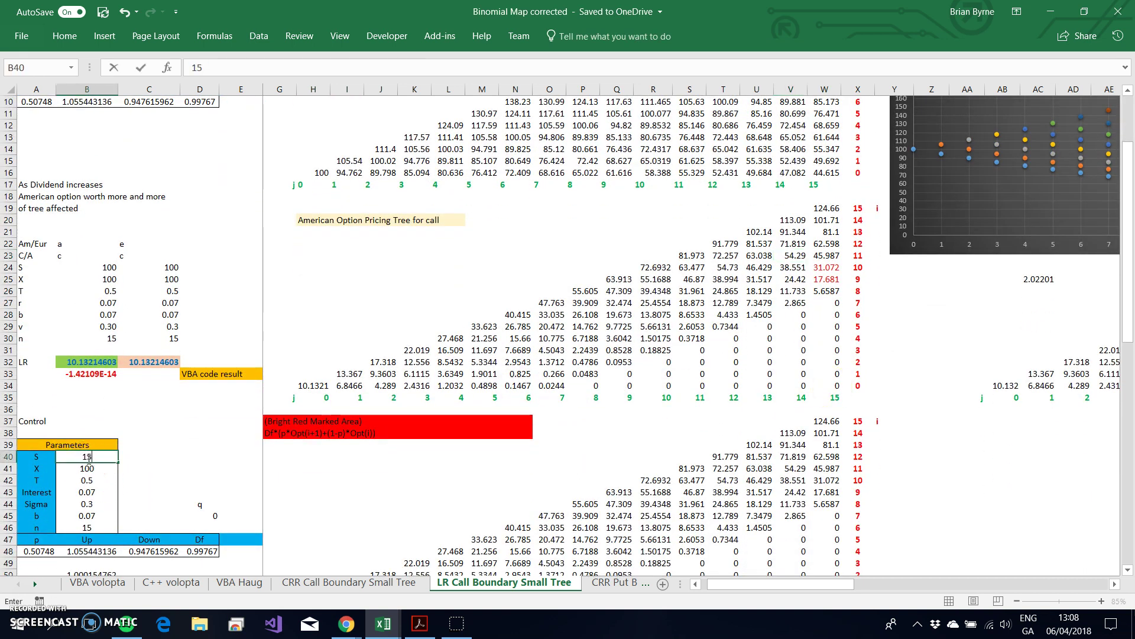
{"action": "key", "text": "Return"}
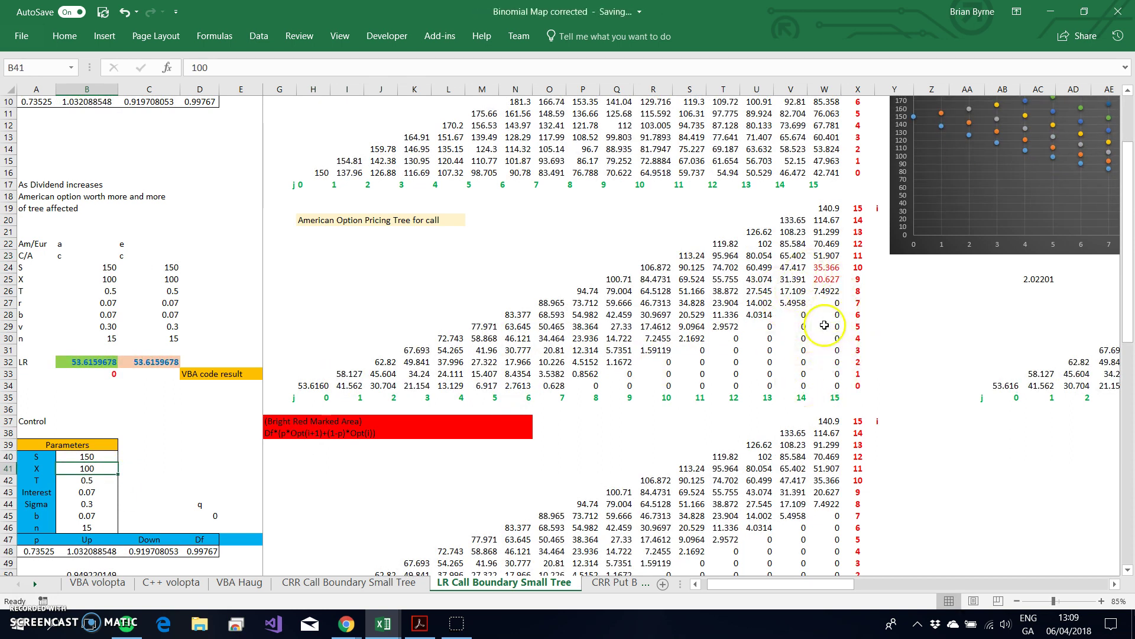
Step: Switch to the CRR Call Boundary Small Tree sheet and set its control section's S parameter, cell B40, to 120
{"action": "left_click", "coordinate": [335, 588]}
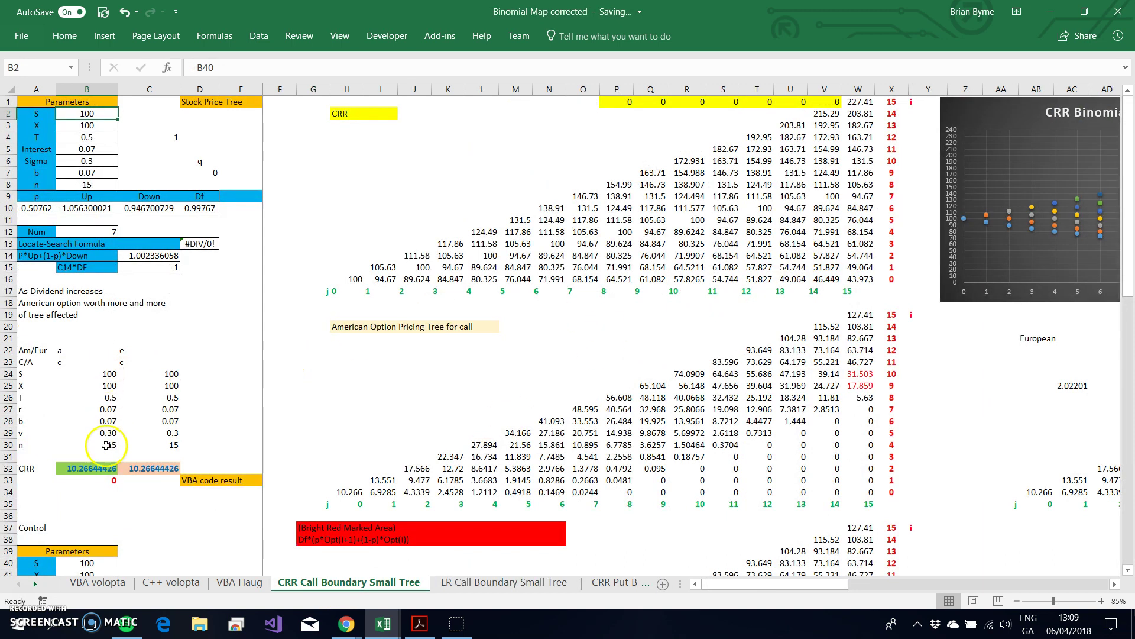
{"action": "scroll", "coordinate": [116, 503], "scroll_direction": "down", "scroll_amount": 3}
{"action": "left_click", "coordinate": [88, 458]}
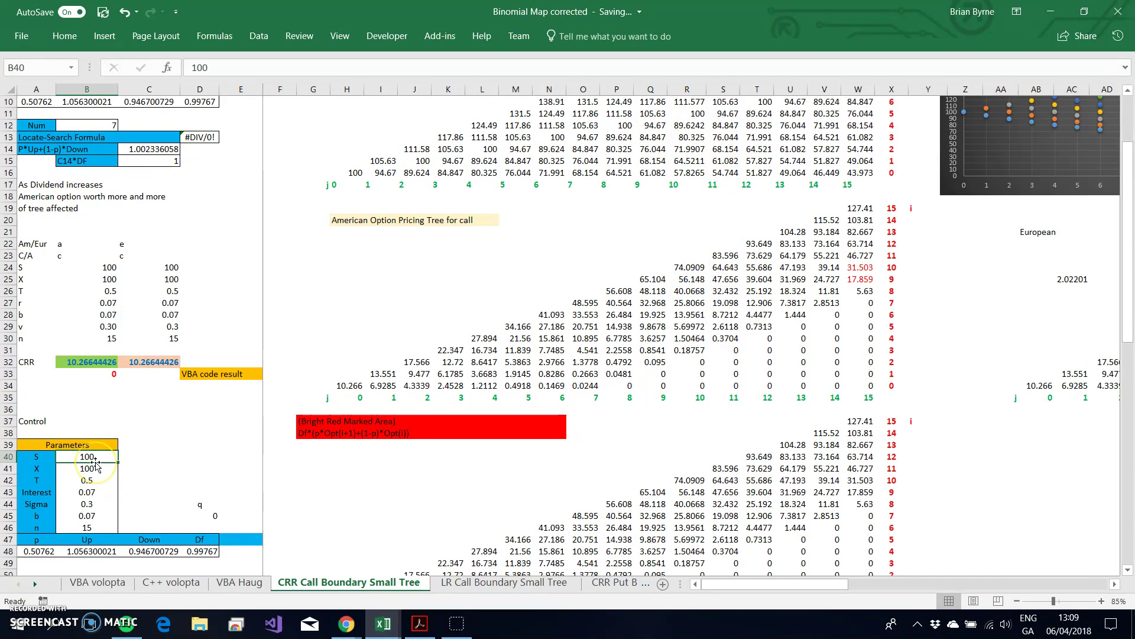
{"action": "type", "text": "12"}
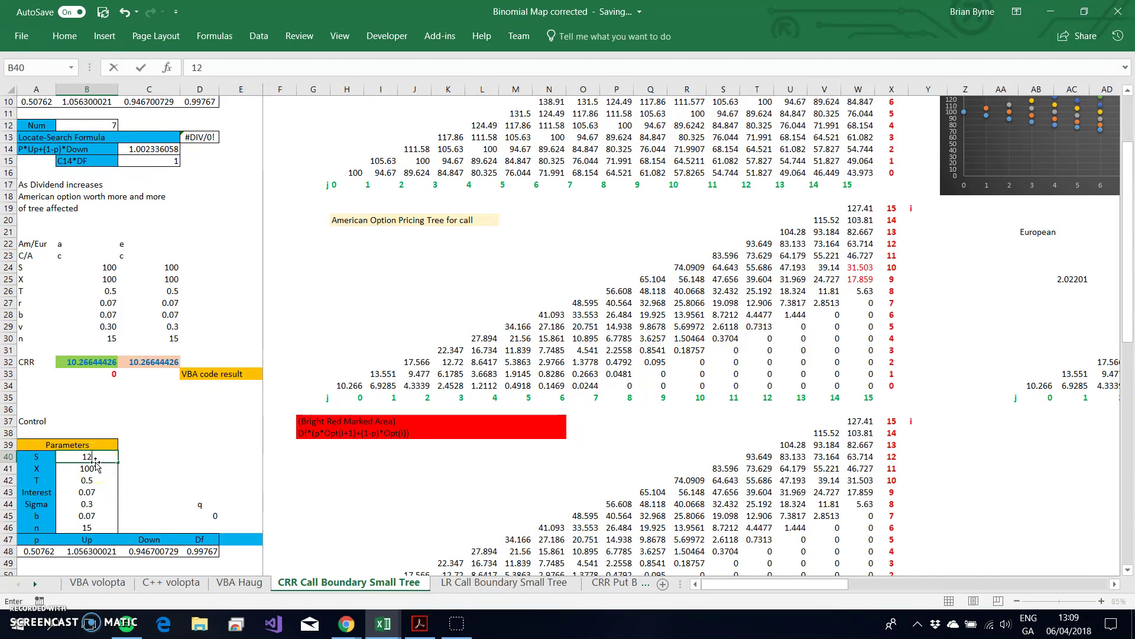
{"action": "key", "text": "Return"}
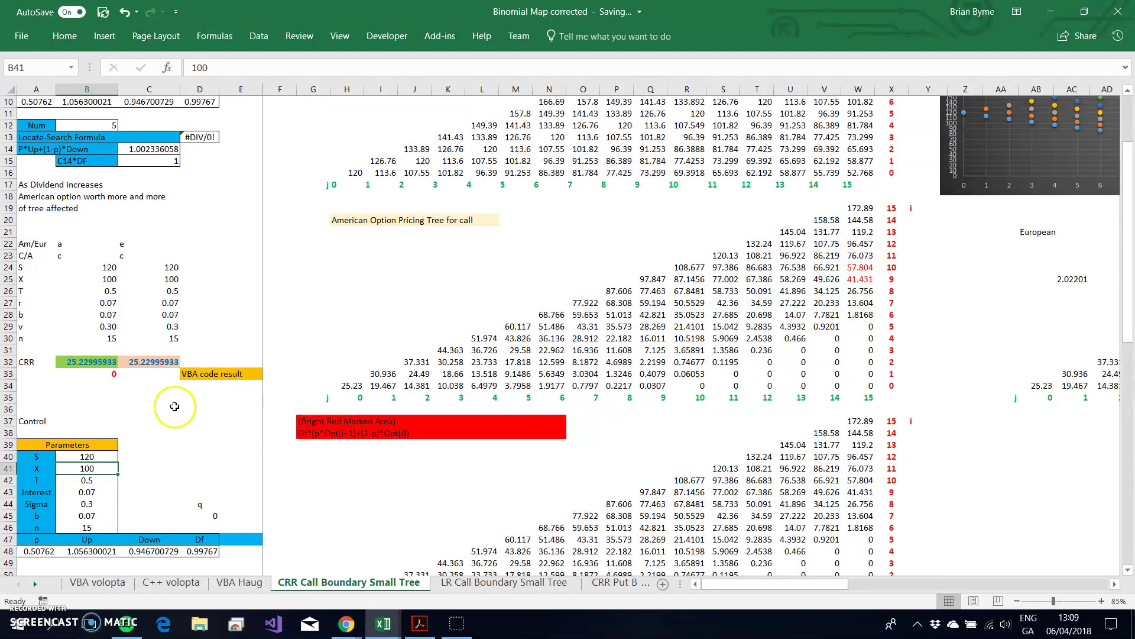
Step: Raise the CRR sheet's control S parameter, cell B40, to 150 and review the zero-value nodes of its option tree
{"action": "left_click", "coordinate": [90, 458]}
{"action": "type", "text": "15"}
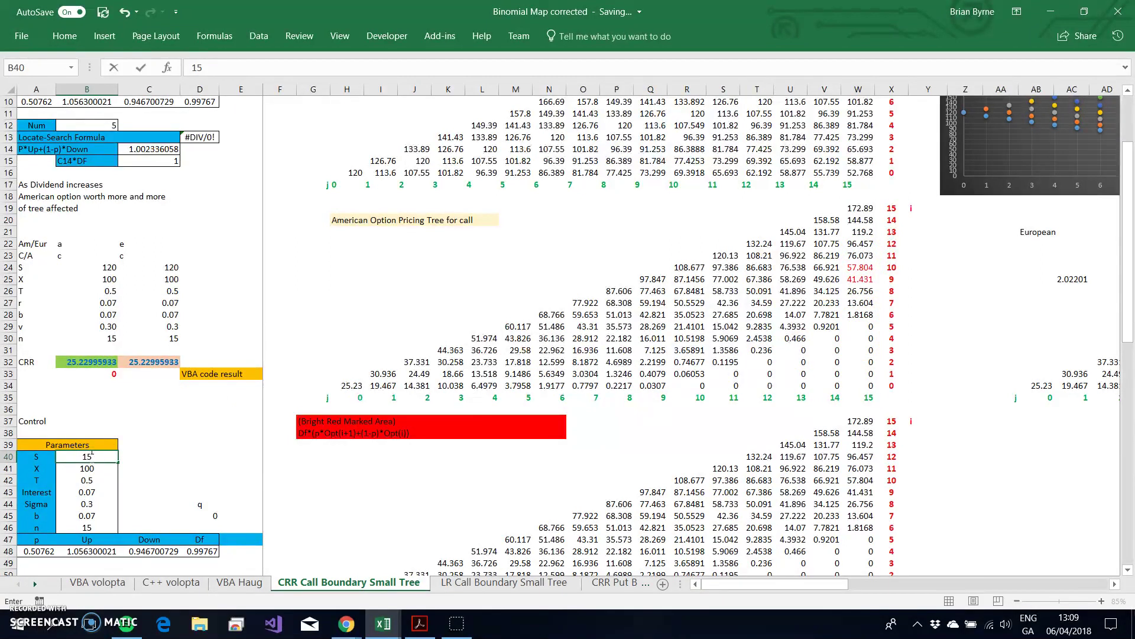
{"action": "key", "text": "Return"}
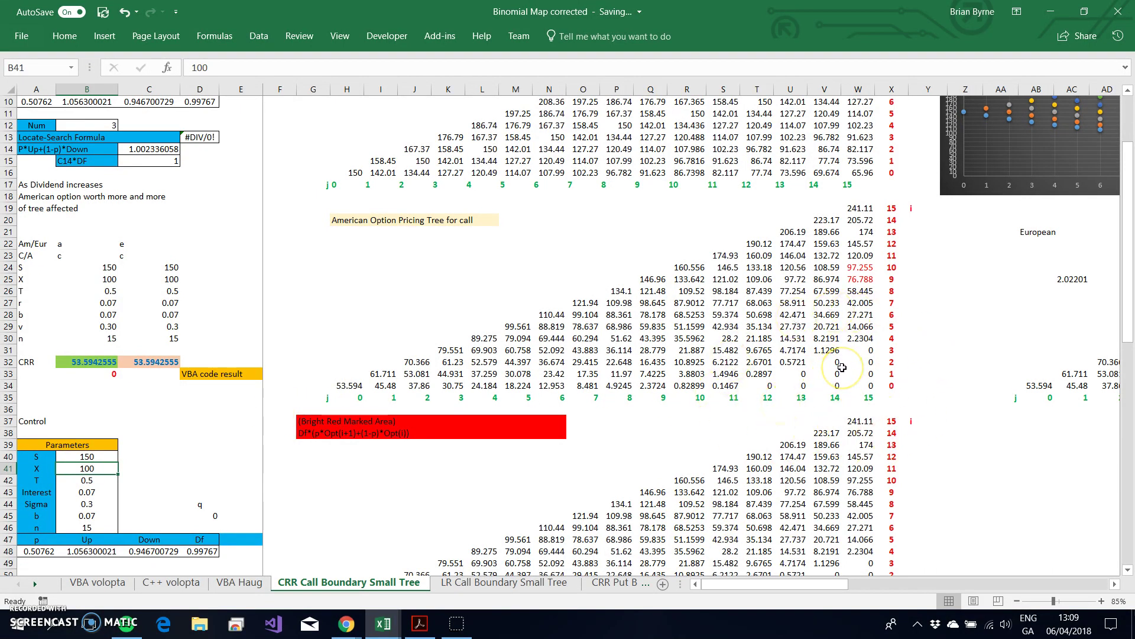
Step: Set the CRR sheet's control S parameter, cell B40, back to 100
{"action": "left_click", "coordinate": [92, 458]}
{"action": "type", "text": "10"}
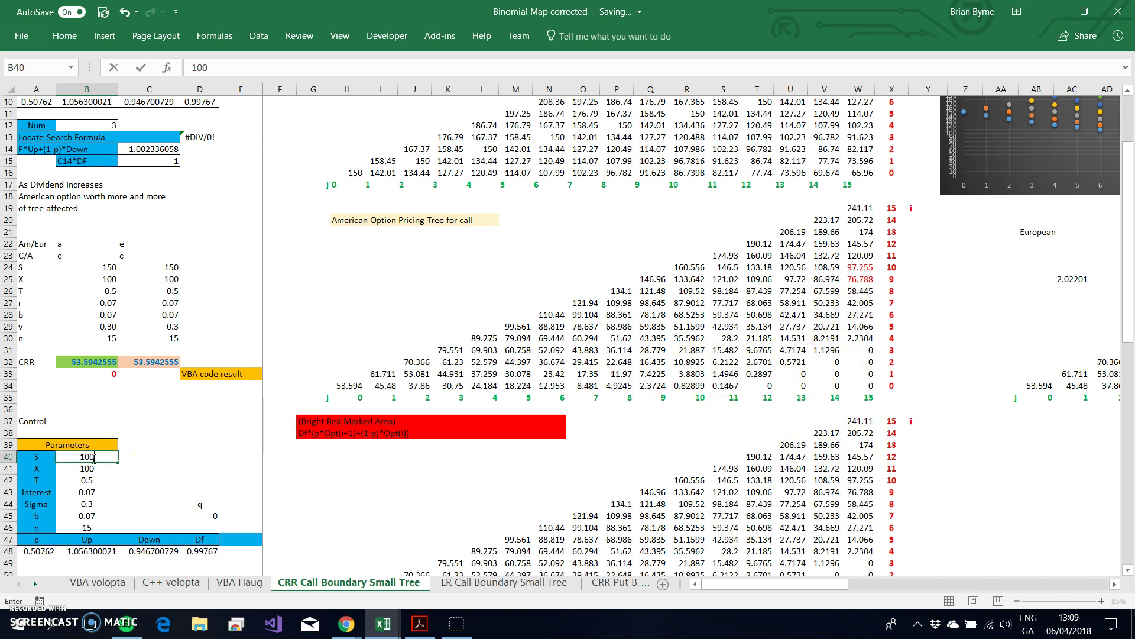
{"action": "key", "text": "Return"}
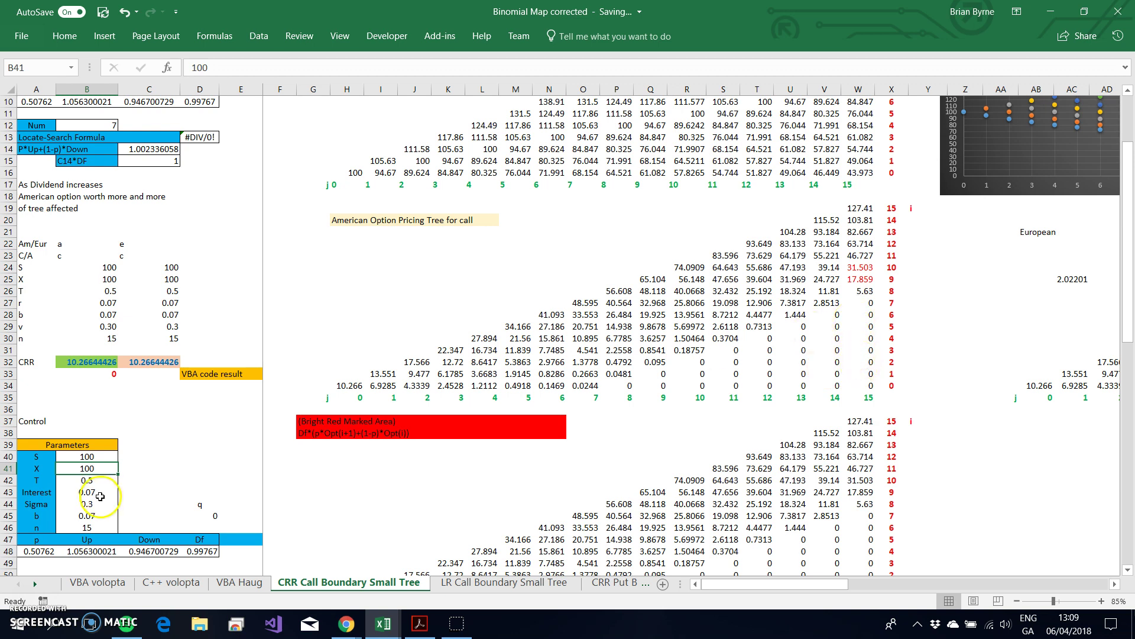
Step: Test a stock price S of 60 in the CRR sheet's cell B40, and restore it to 100
{"action": "left_click", "coordinate": [88, 456]}
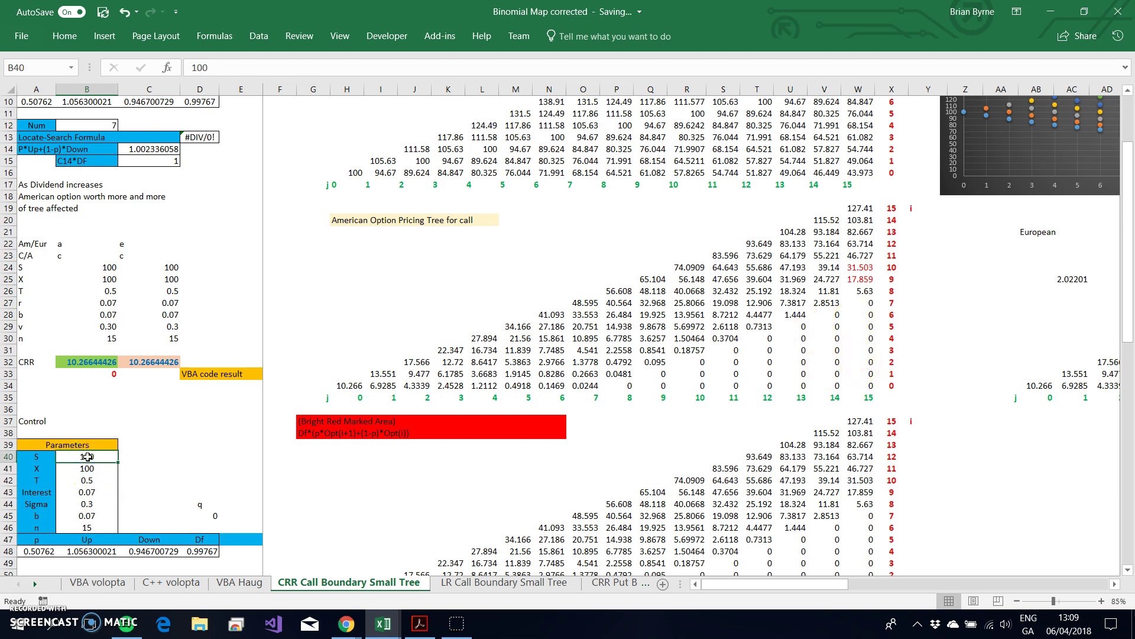
{"action": "key", "text": "Return"}
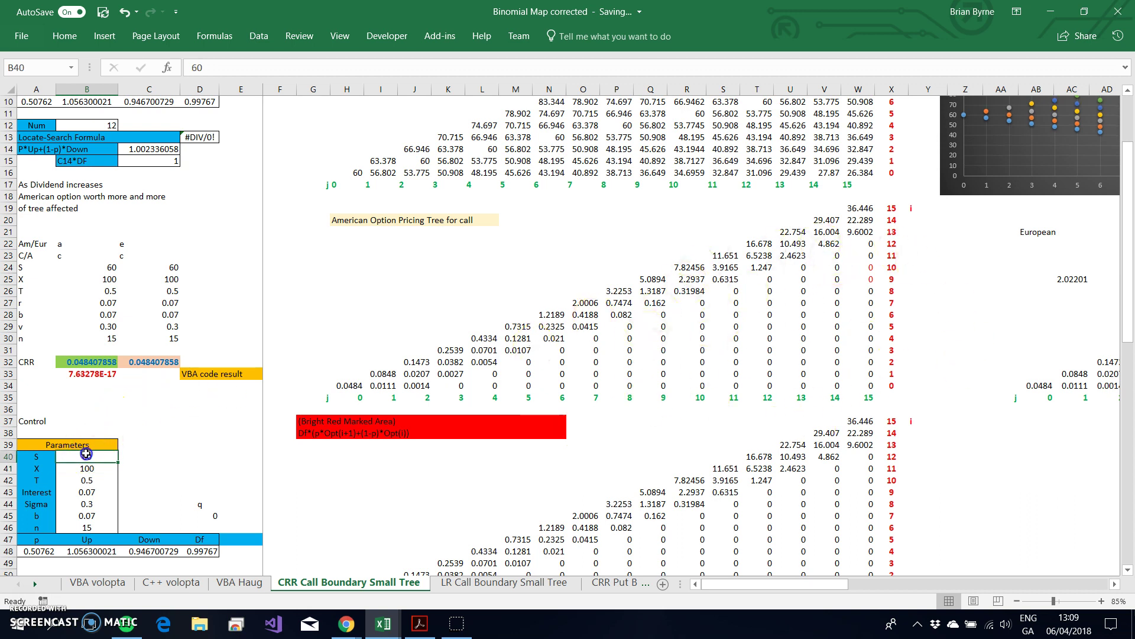
{"action": "type", "text": "1"}
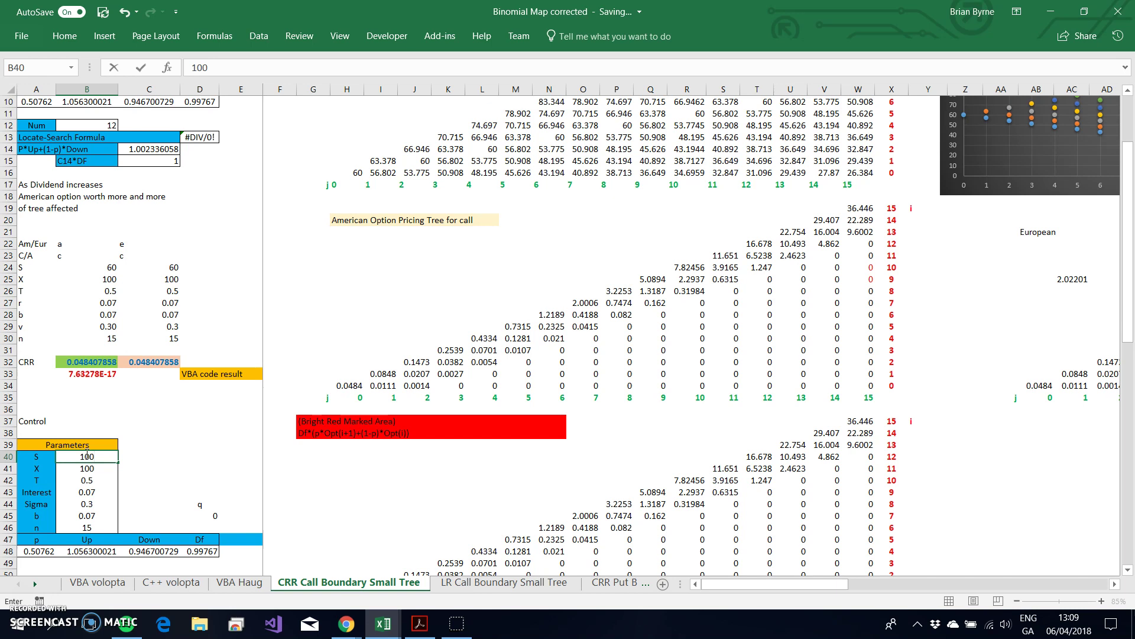
{"action": "type", "text": "00"}
{"action": "key", "text": "Return"}
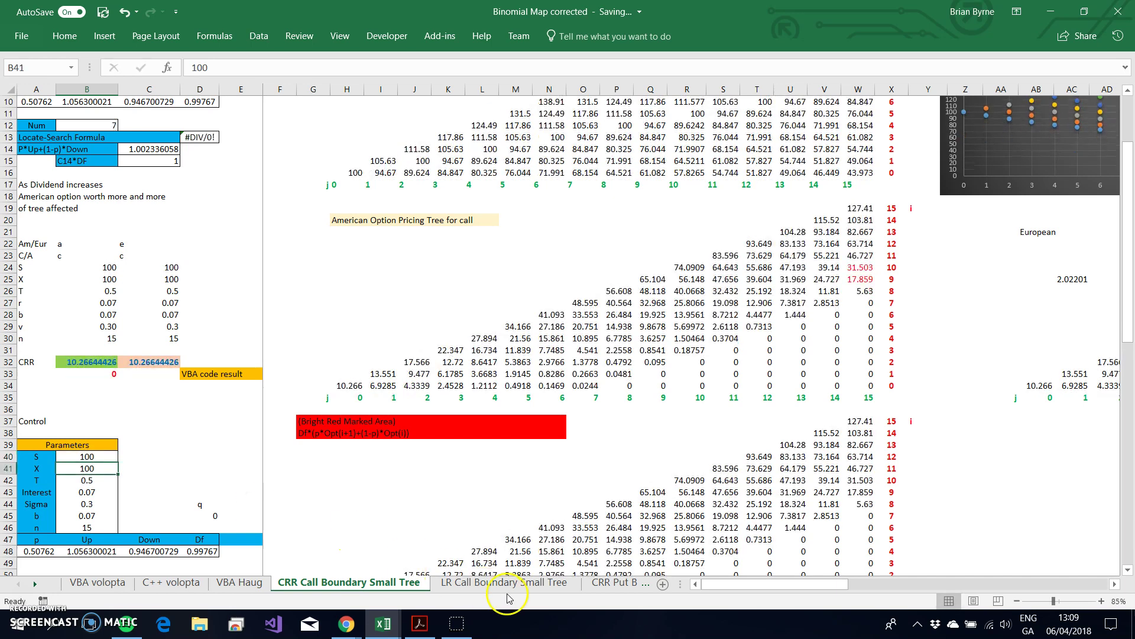
Step: Return to the LR Call Boundary Small Tree sheet and reset its control S parameter, cell B40, to 100
{"action": "left_click", "coordinate": [506, 588]}
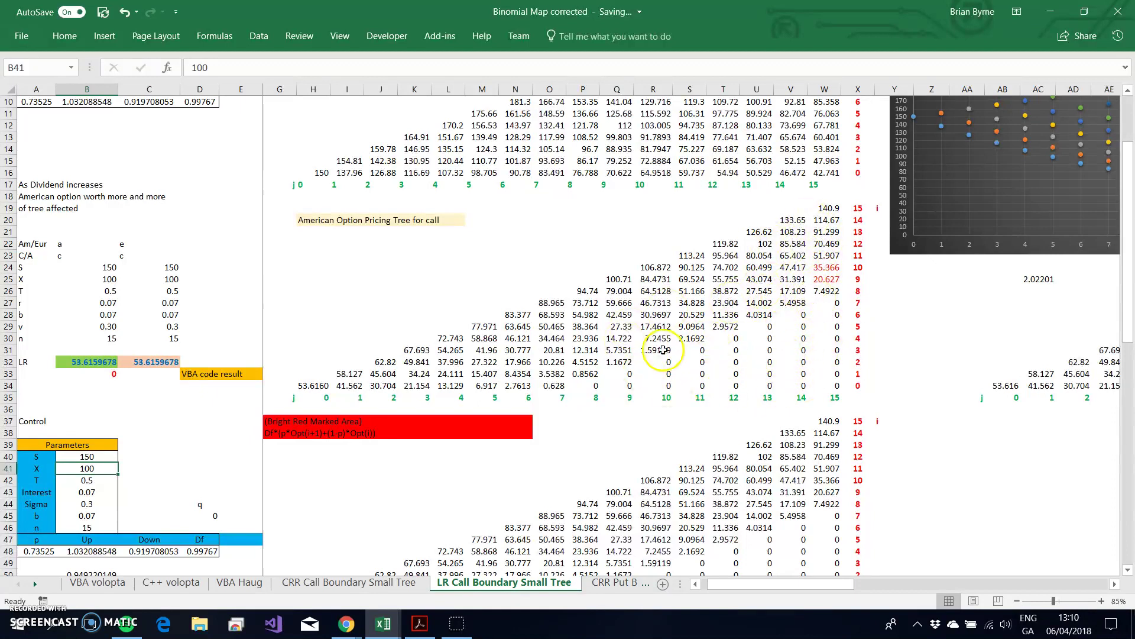
{"action": "left_click", "coordinate": [89, 455]}
{"action": "type", "text": "10"}
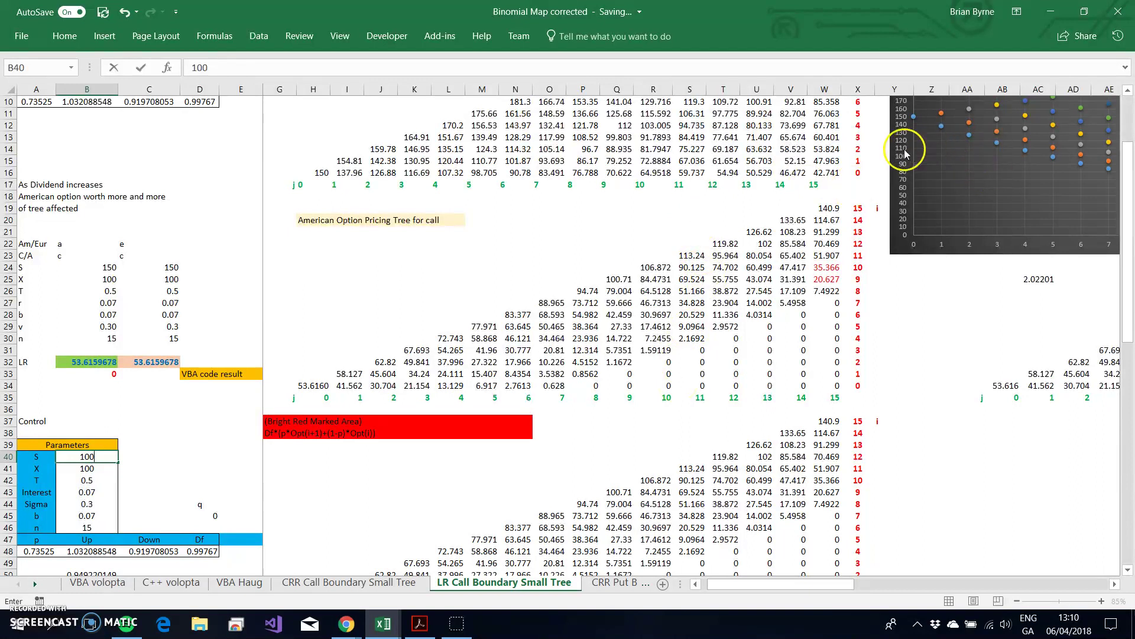
{"action": "key", "text": "Return"}
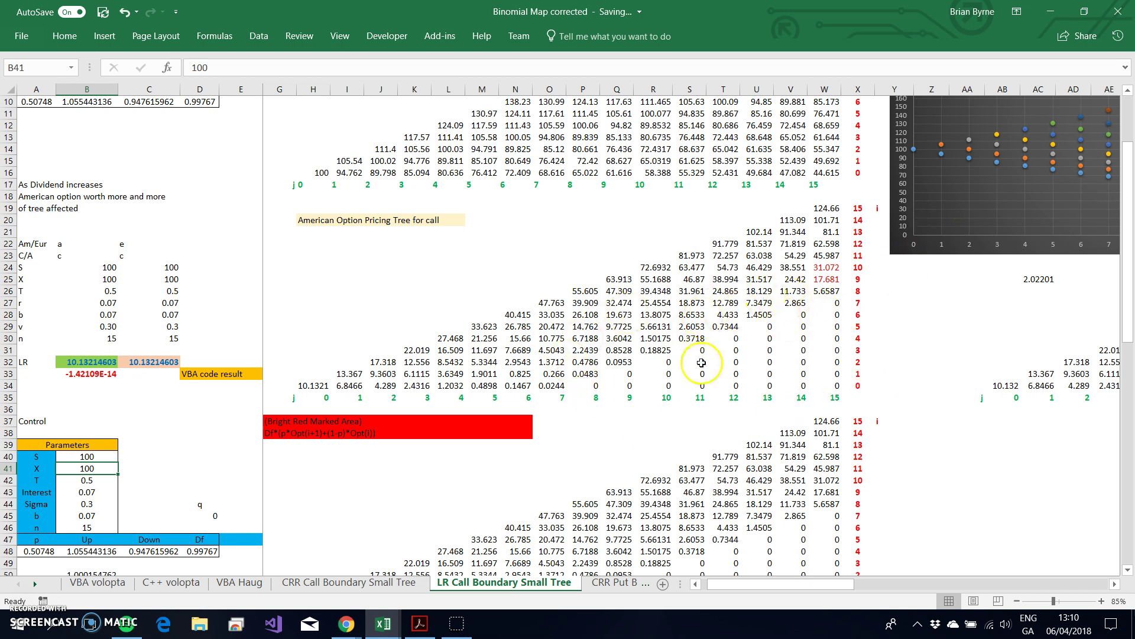
Step: Inspect the formulas of option node R31, stock price node N12 and the VBA-calculated LR call price in B32
{"action": "scroll", "coordinate": [702, 362], "scroll_direction": "up", "scroll_amount": 3}
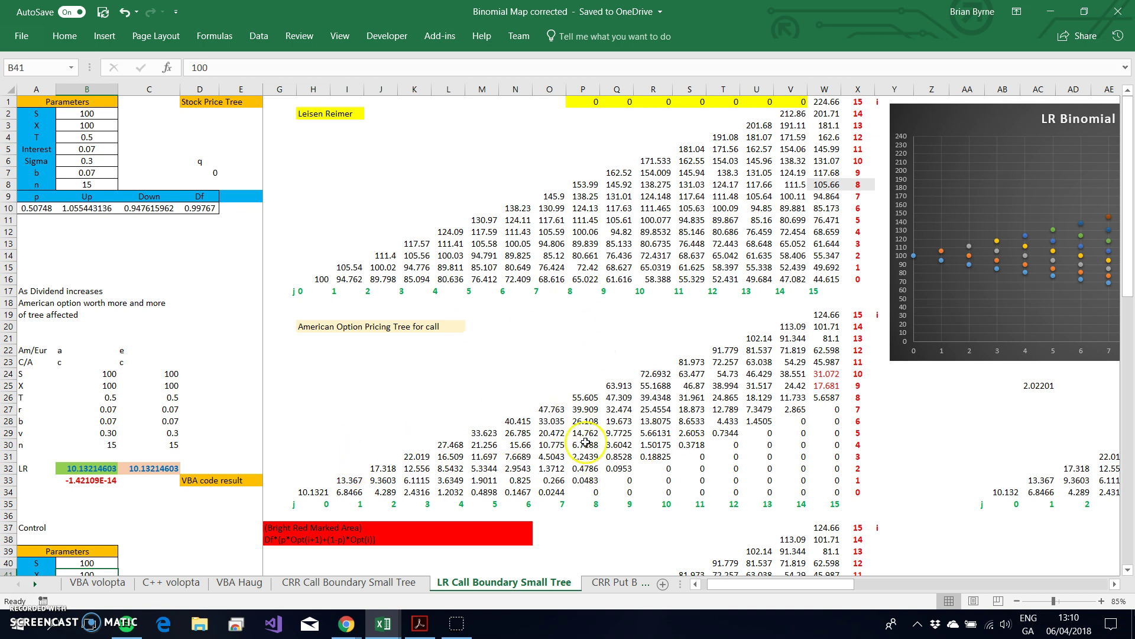
{"action": "left_click", "coordinate": [644, 451]}
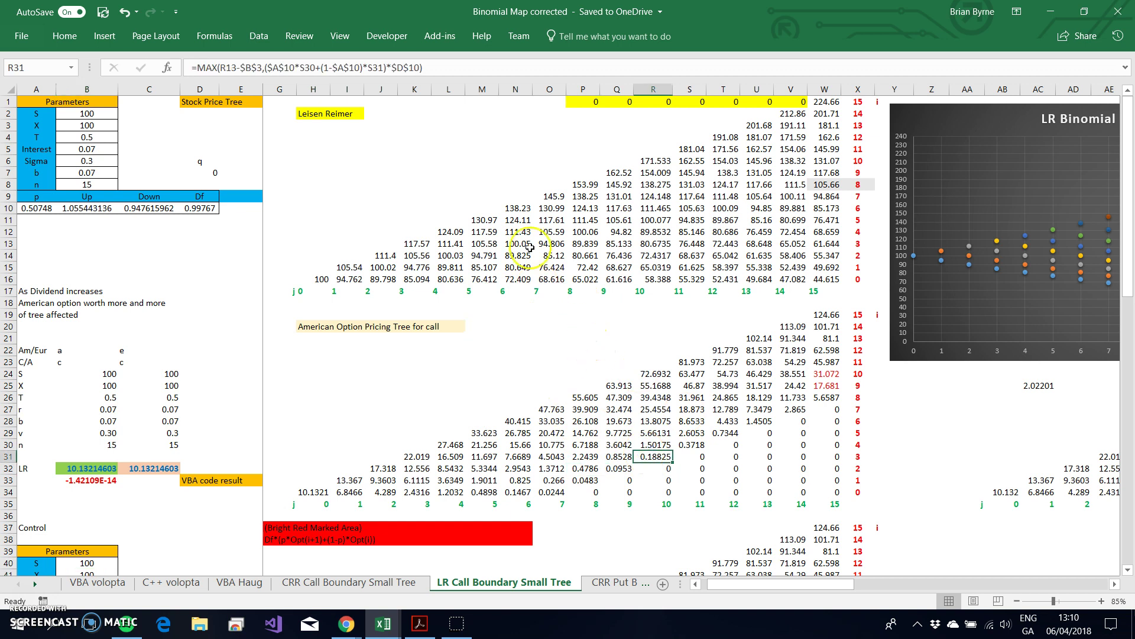
{"action": "left_click", "coordinate": [513, 232]}
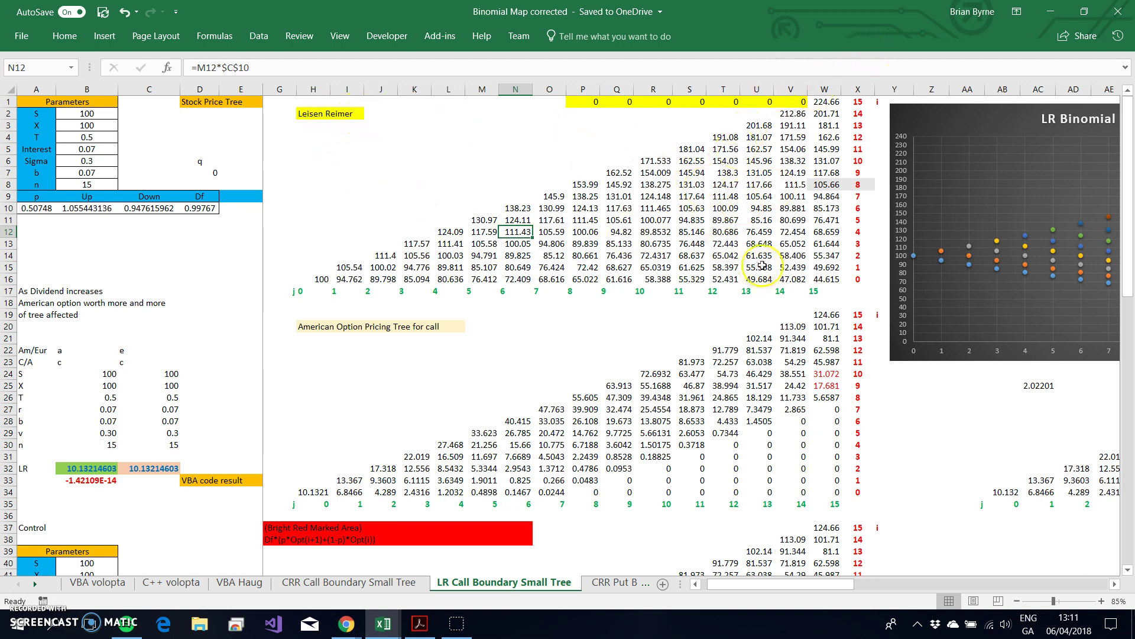
{"action": "left_click", "coordinate": [92, 468]}
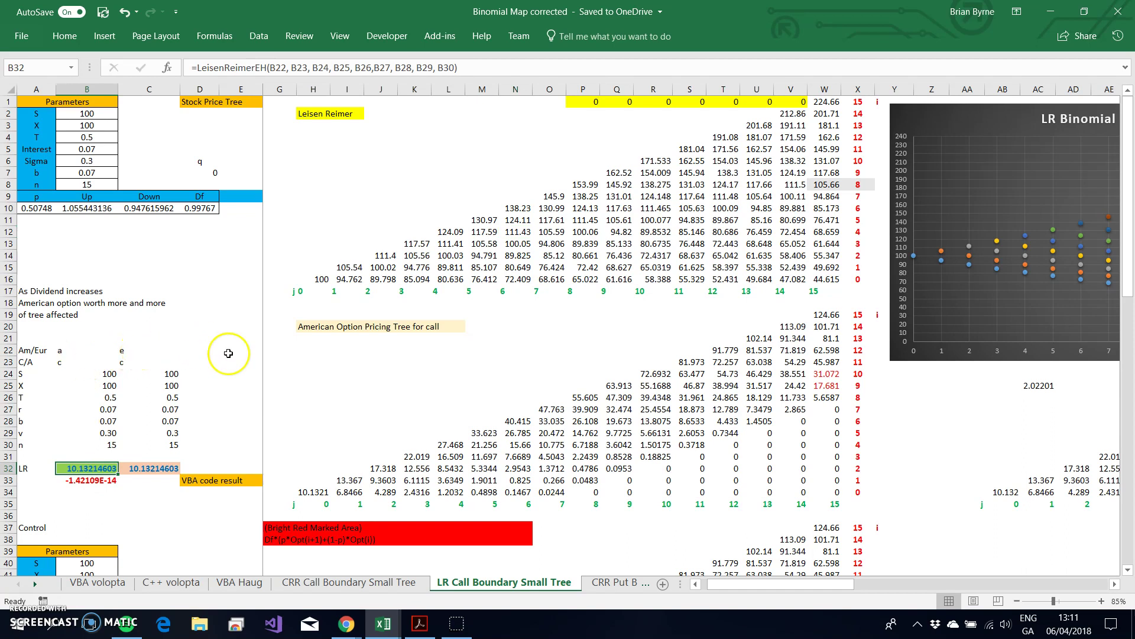
{"action": "scroll", "coordinate": [229, 353], "scroll_direction": "down", "scroll_amount": 3}
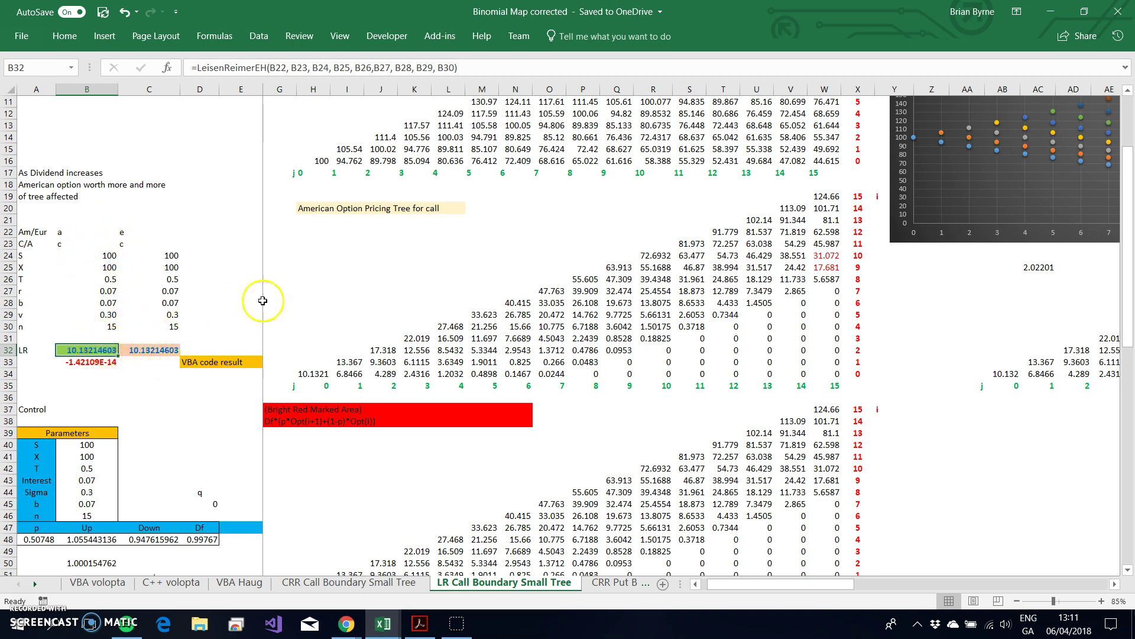
{"action": "scroll", "coordinate": [308, 298], "scroll_direction": "up", "scroll_amount": 3}
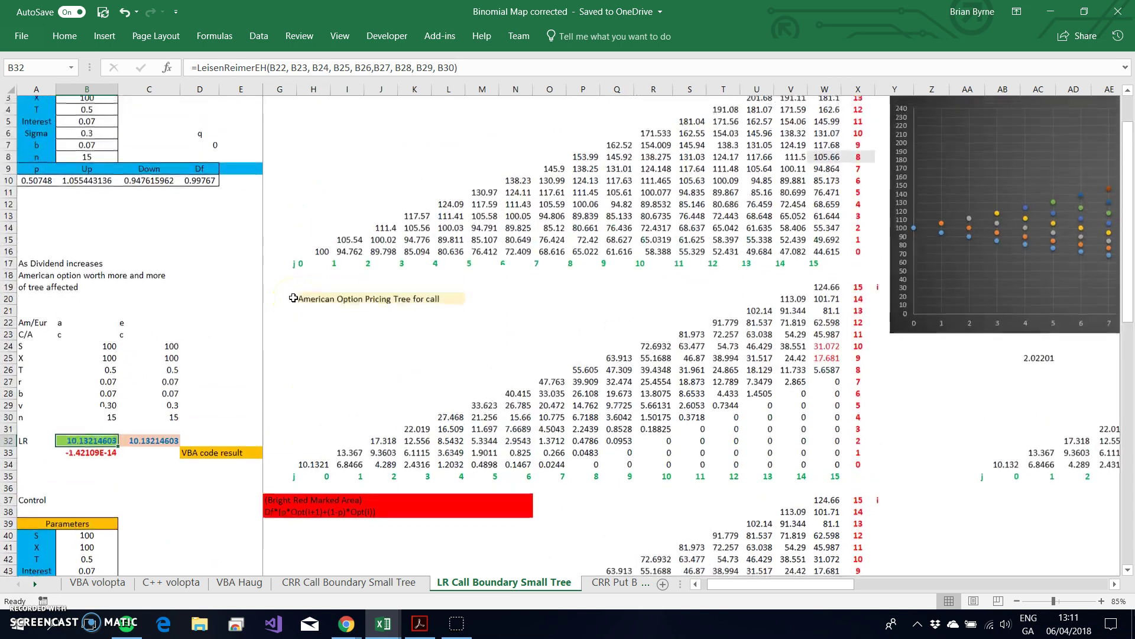
Step: Inspect the payoff formula in W19 and the stock price tree's final nodes W1 and W3 that use the up and down factors
{"action": "left_click", "coordinate": [829, 292]}
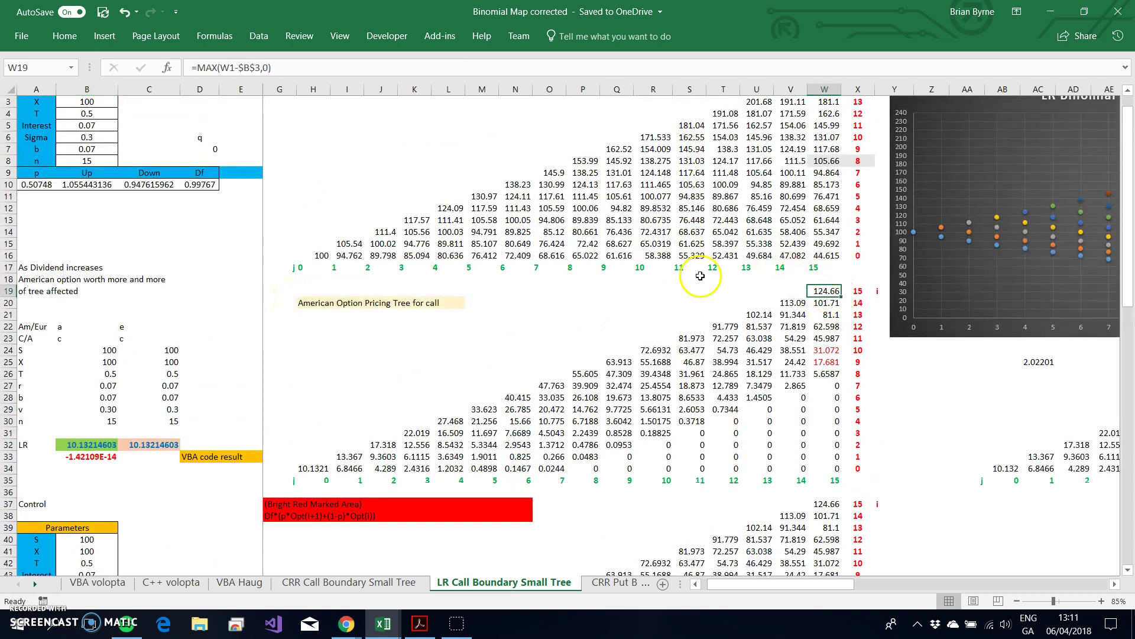
{"action": "scroll", "coordinate": [701, 276], "scroll_direction": "up", "scroll_amount": 1}
{"action": "left_click", "coordinate": [827, 102]}
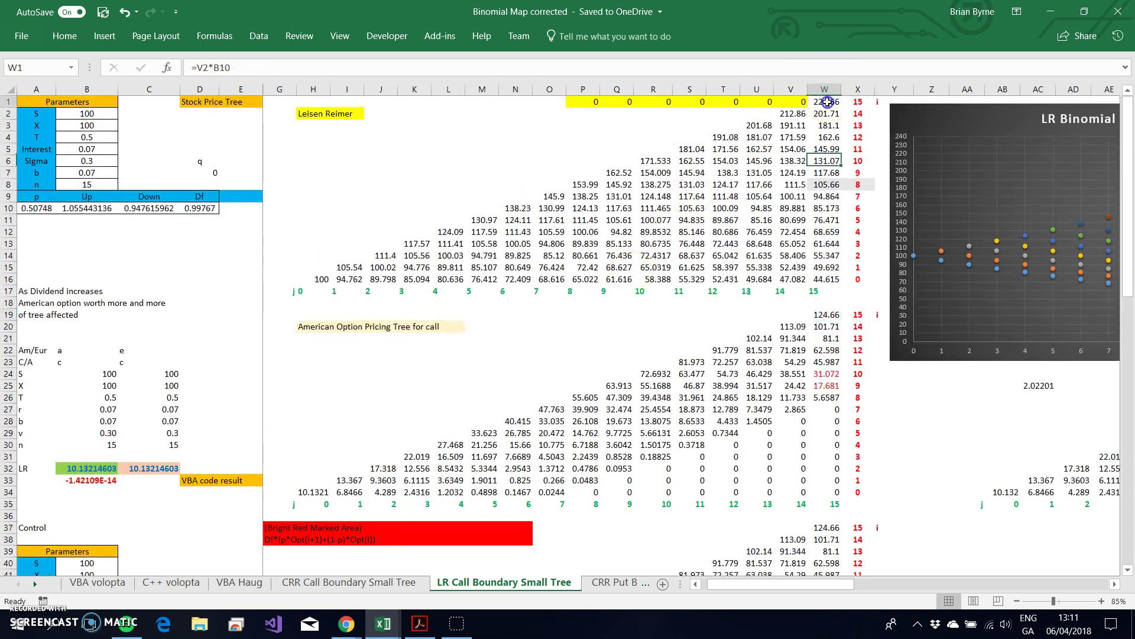
{"action": "left_click", "coordinate": [828, 124]}
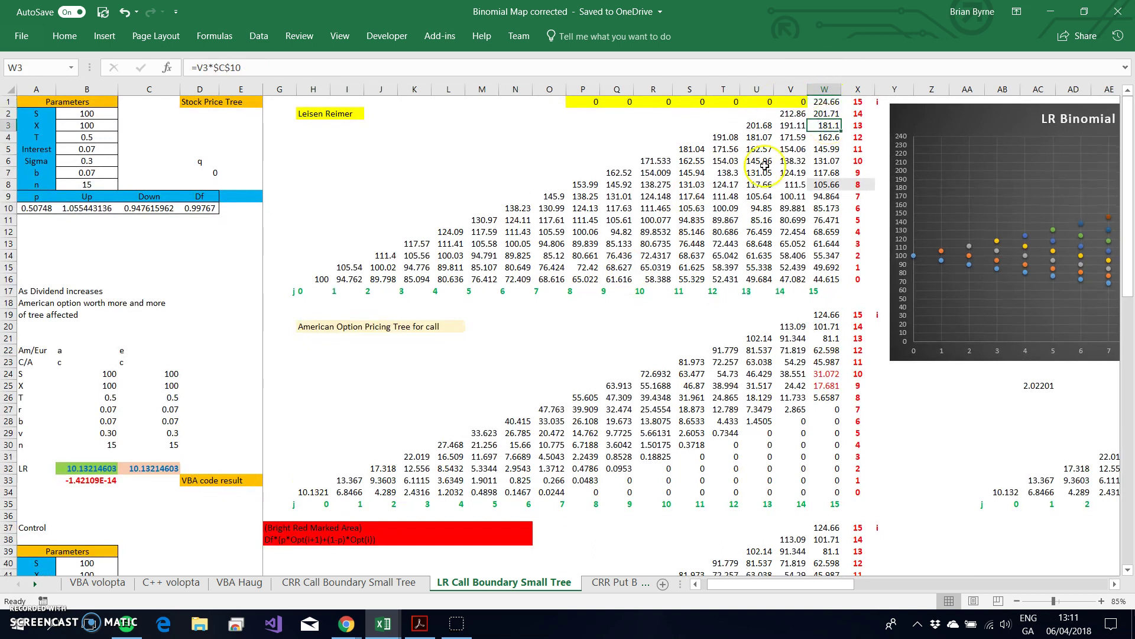
{"action": "left_click", "coordinate": [691, 184]}
Step: Trace the Leisen-Reimer stock price tree's starting node H16 and the references in its down node I16 and up node I15
{"action": "left_click", "coordinate": [326, 279]}
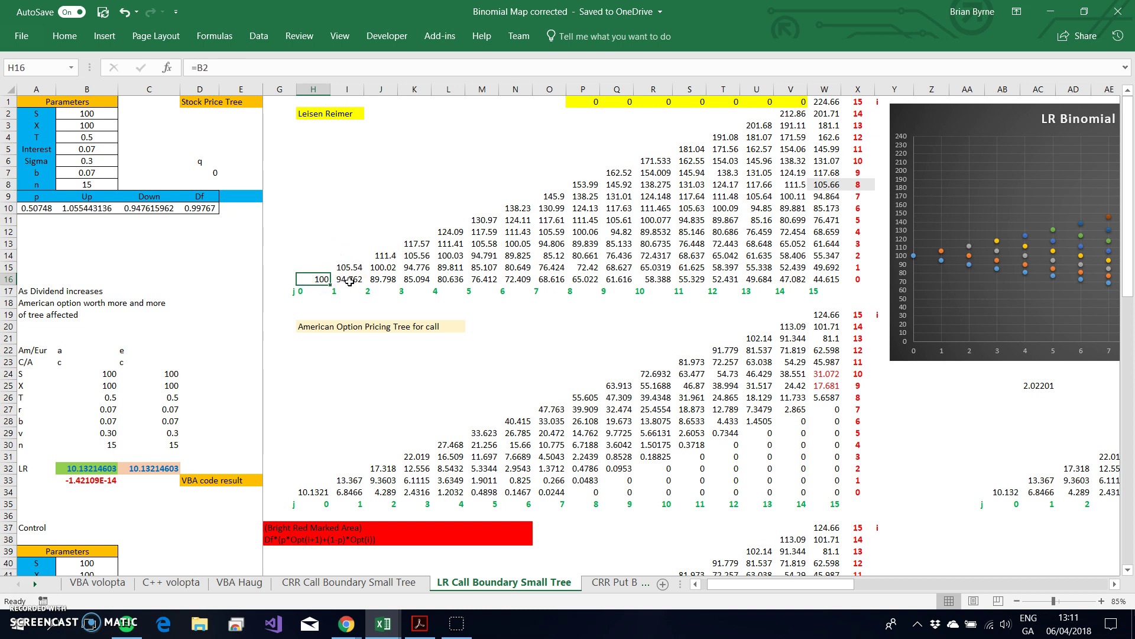
{"action": "double_click", "coordinate": [350, 282]}
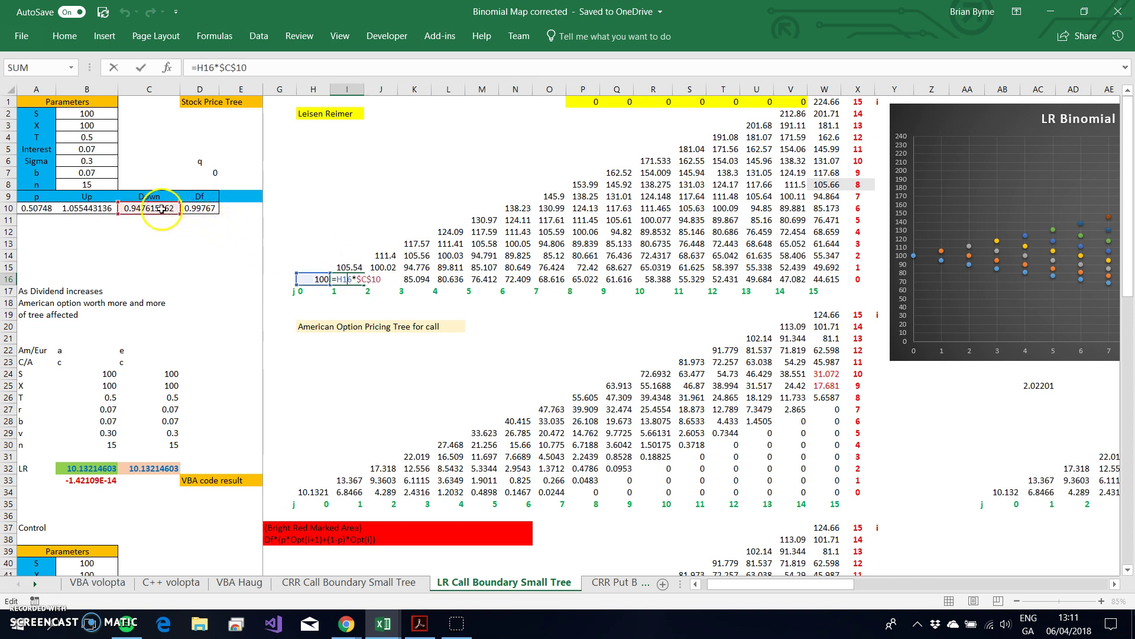
{"action": "key", "text": "Return"}
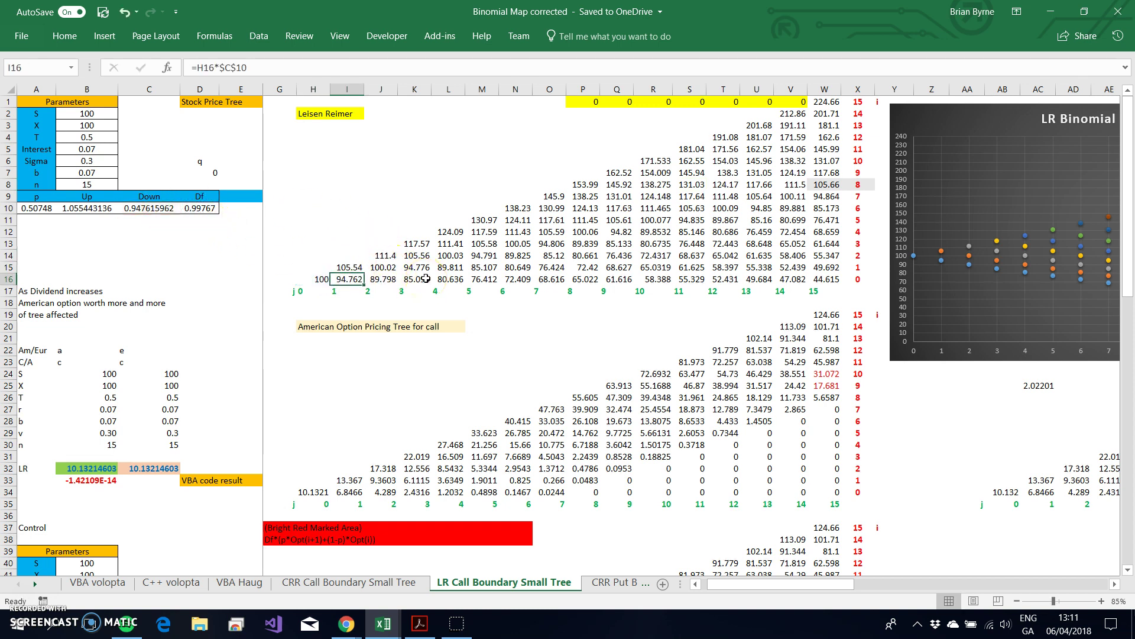
{"action": "double_click", "coordinate": [347, 267]}
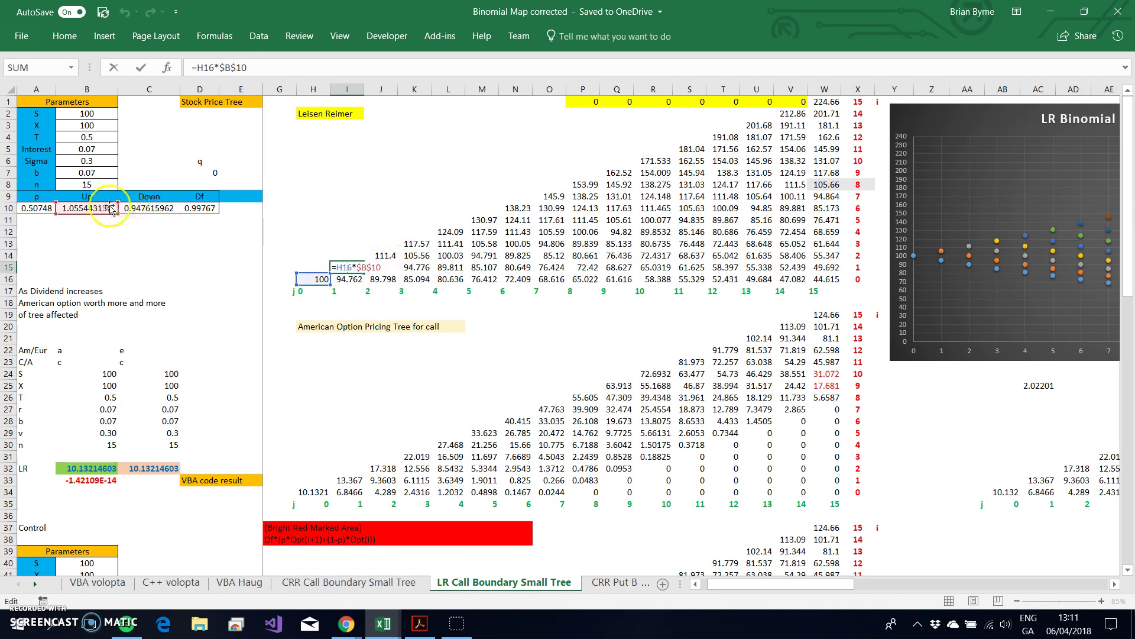
{"action": "key", "text": "ctrl+Return"}
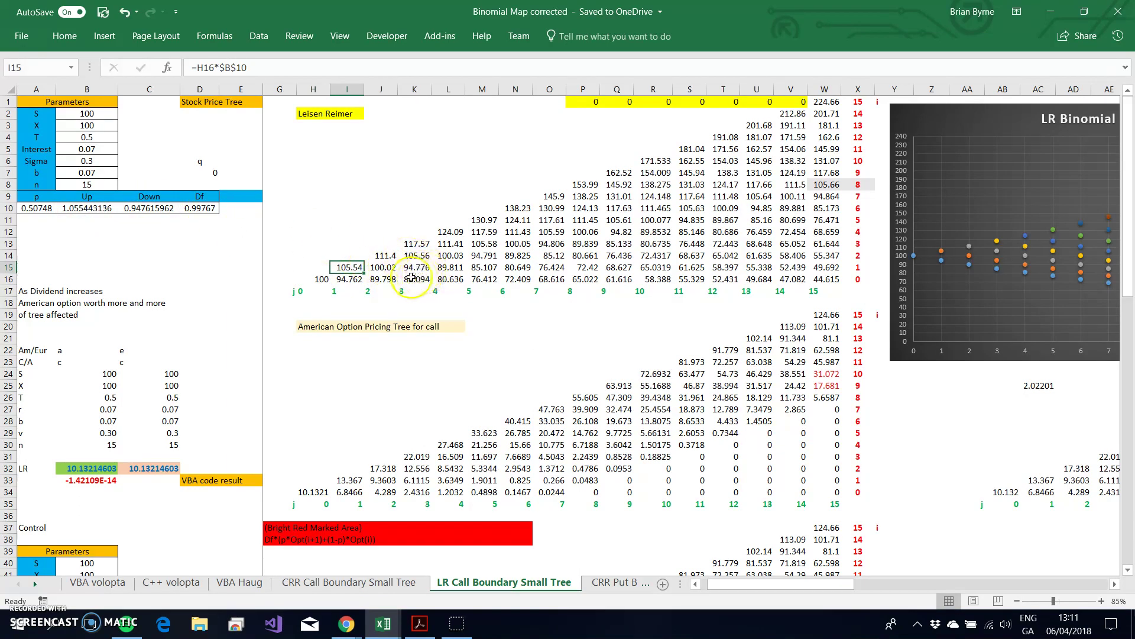
Step: Trace the references in the stock price tree's down nodes K16 and K15 to the Down factor
{"action": "key", "text": "Down"}
{"action": "key", "text": "Down"}
{"action": "key", "text": "Right"}
{"action": "key", "text": "Right"}
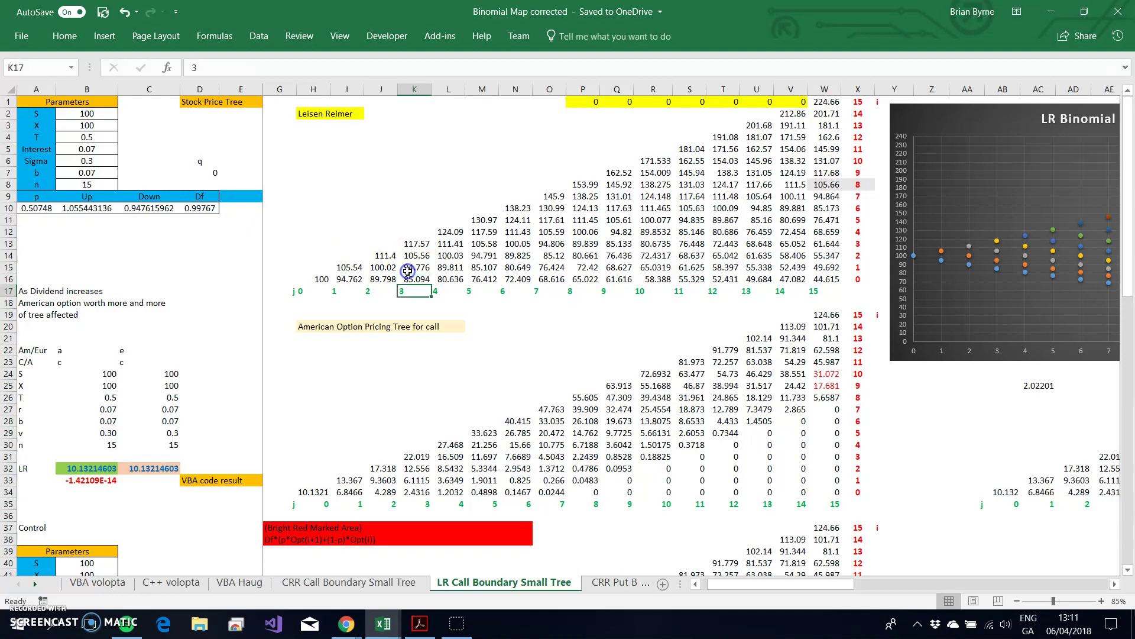
{"action": "double_click", "coordinate": [414, 279]}
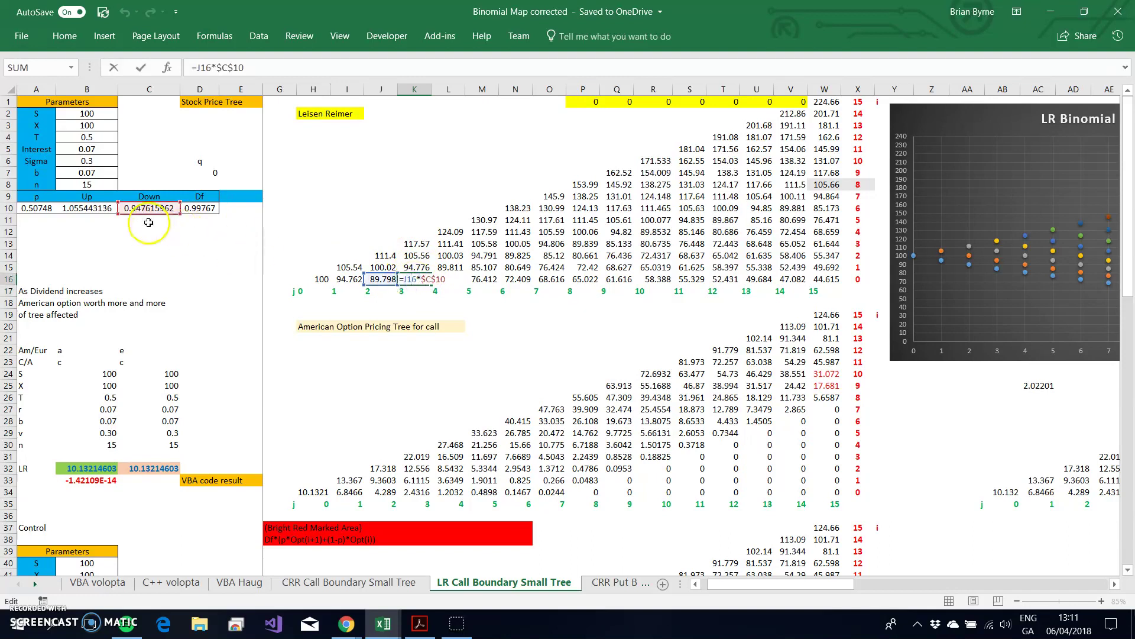
{"action": "key", "text": "ctrl+Return"}
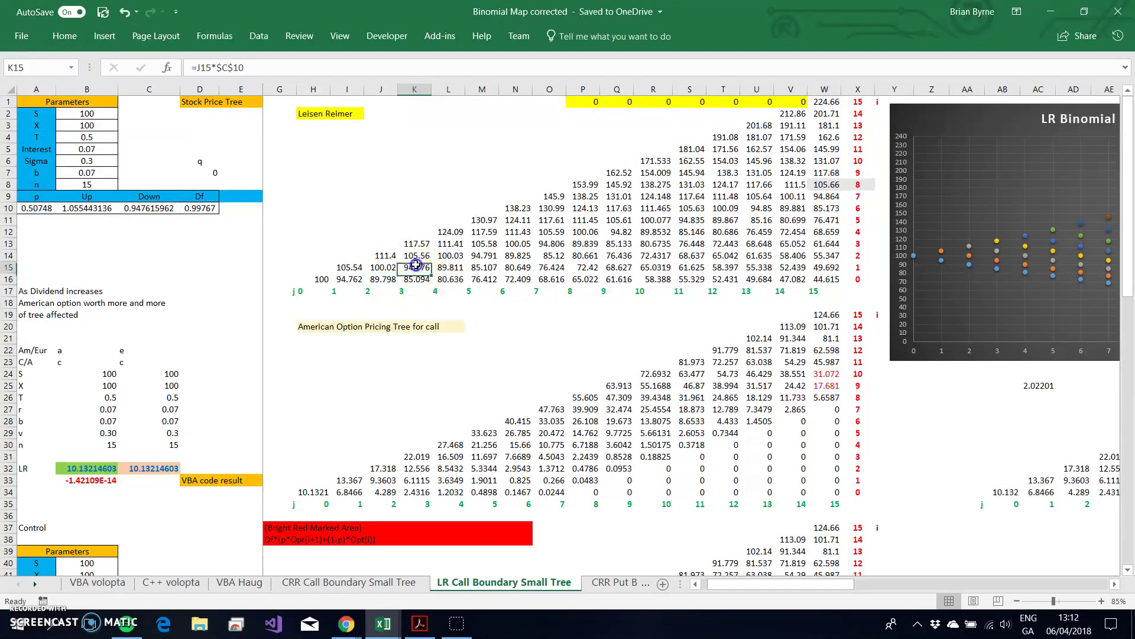
{"action": "double_click", "coordinate": [418, 267]}
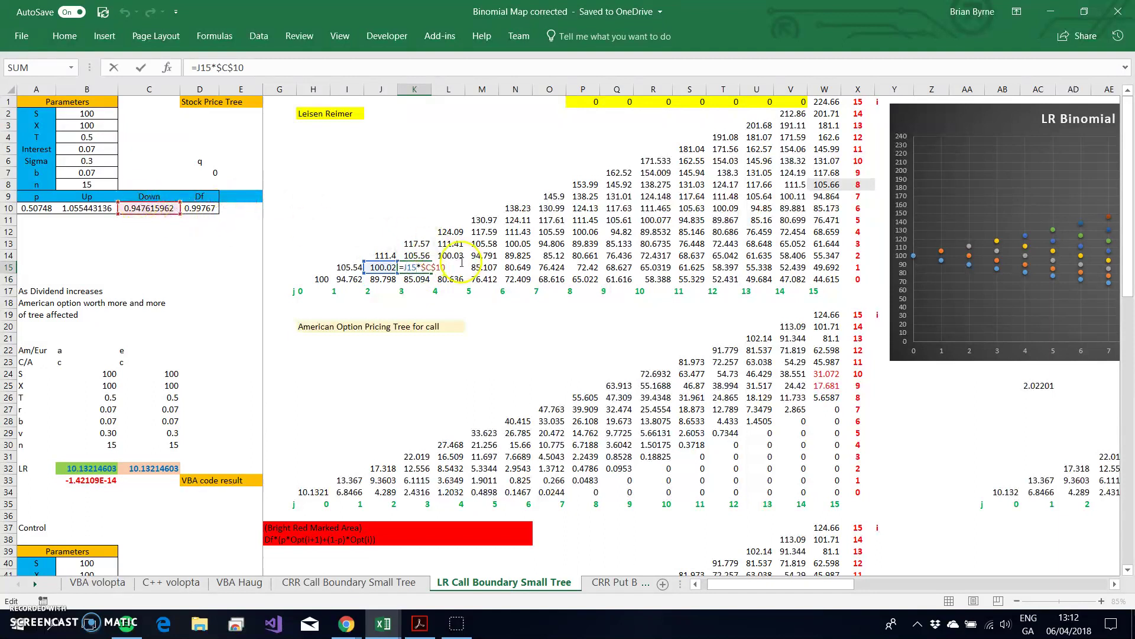
{"action": "key", "text": "ctrl+Return"}
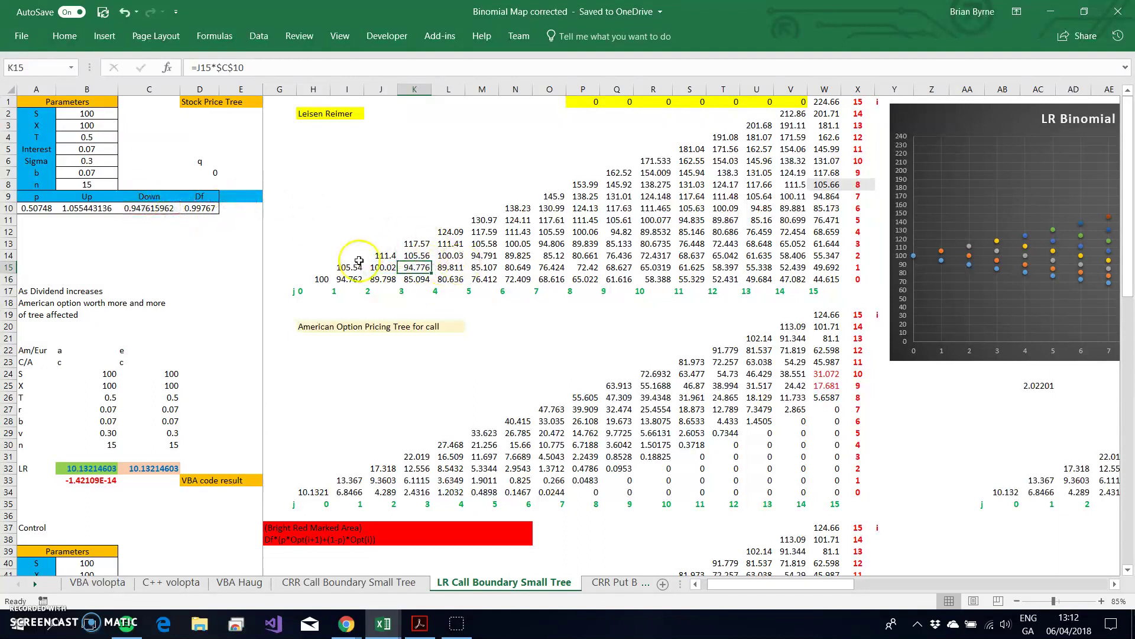
Step: Inspect the formulas of up node K13 and starting node H16, and trace the references of down node N15
{"action": "left_click", "coordinate": [415, 244]}
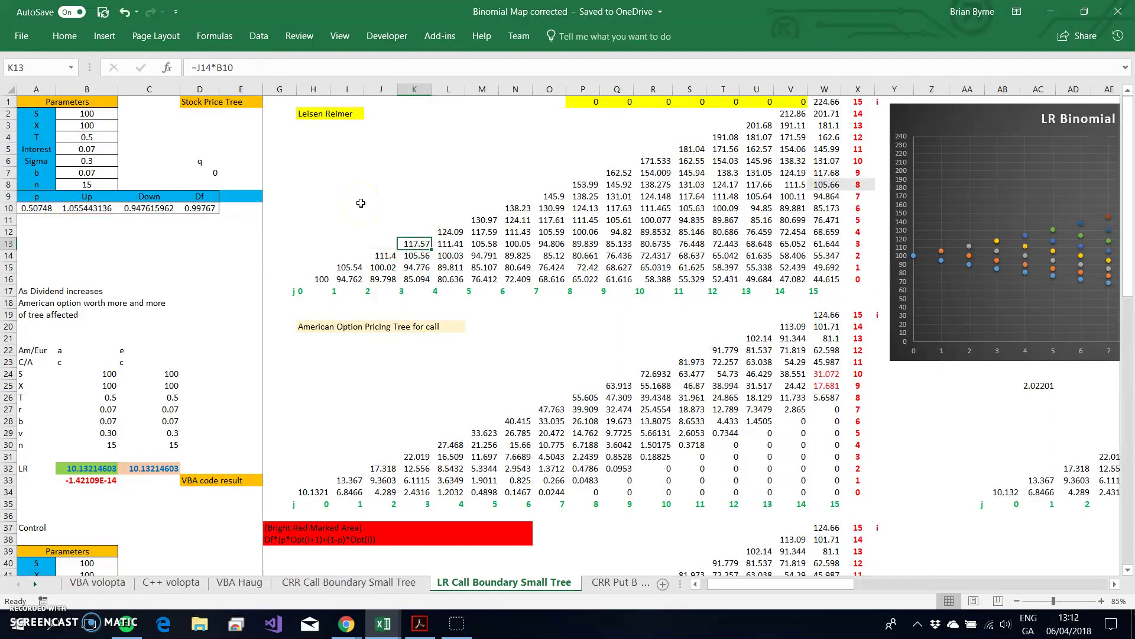
{"action": "left_click", "coordinate": [320, 278]}
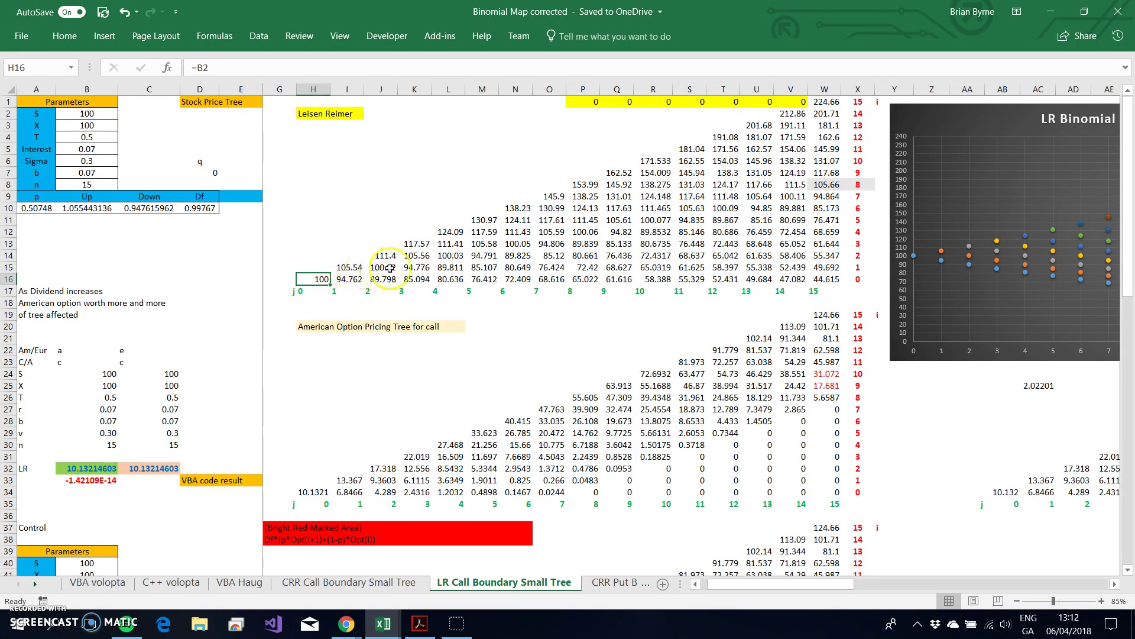
{"action": "double_click", "coordinate": [517, 268]}
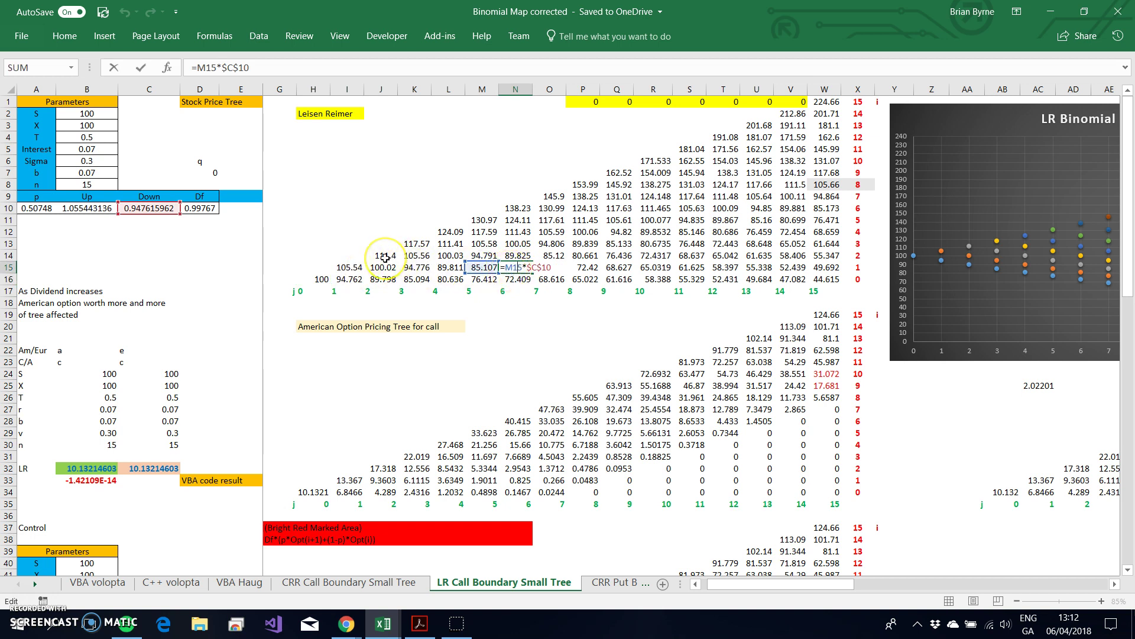
{"action": "key", "text": "Escape"}
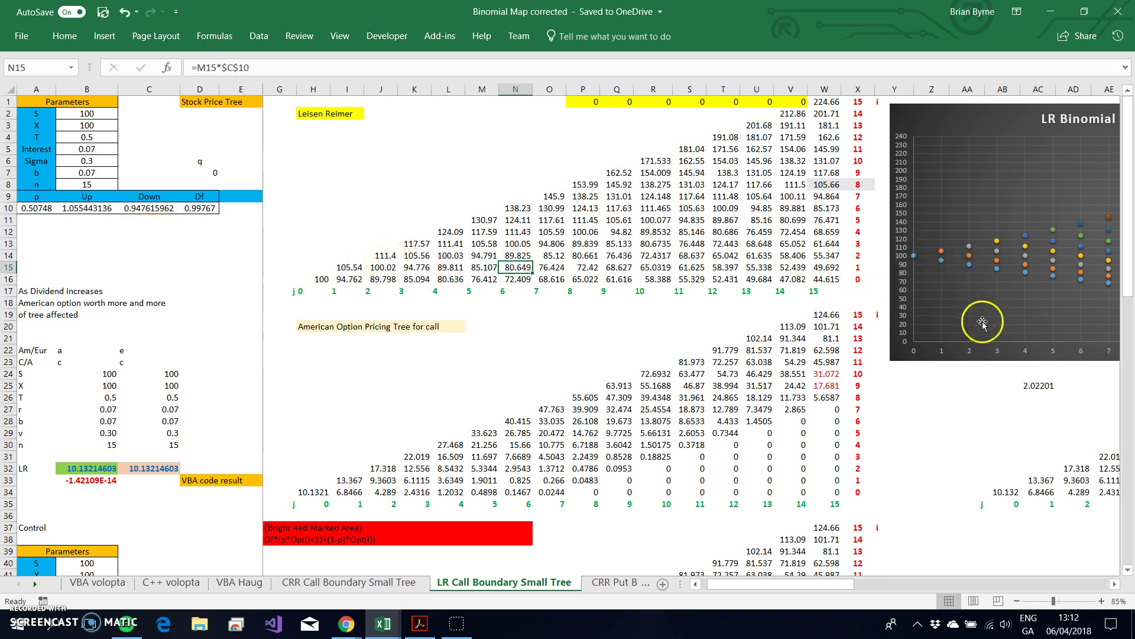
Step: Examine the LR Binomial Tree Stock Price chart and match its second data series to the stock prices in row 15
{"action": "scroll", "coordinate": [951, 412], "scroll_direction": "right", "scroll_amount": 4}
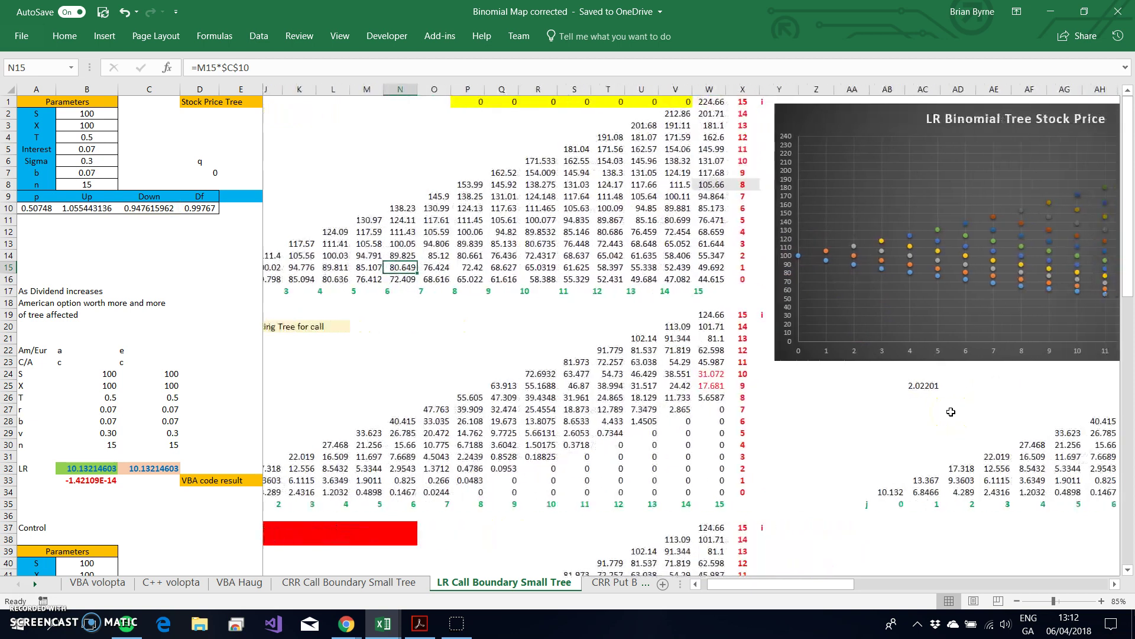
{"action": "scroll", "coordinate": [951, 413], "scroll_direction": "right", "scroll_amount": 3}
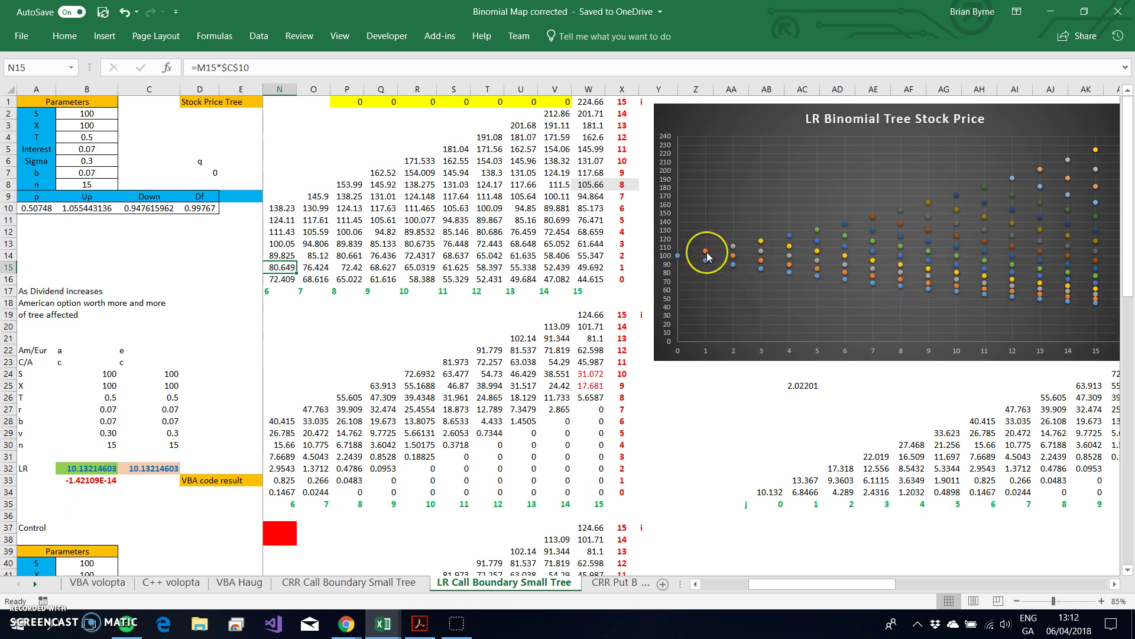
{"action": "mouse_move", "coordinate": [709, 255]}
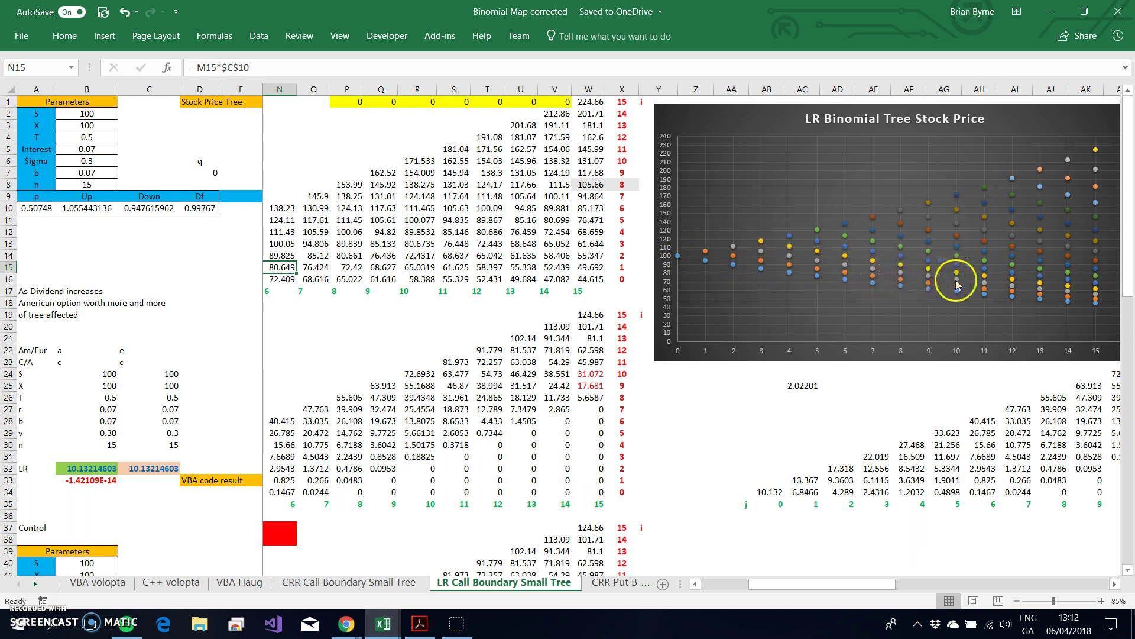
{"action": "left_click", "coordinate": [763, 259]}
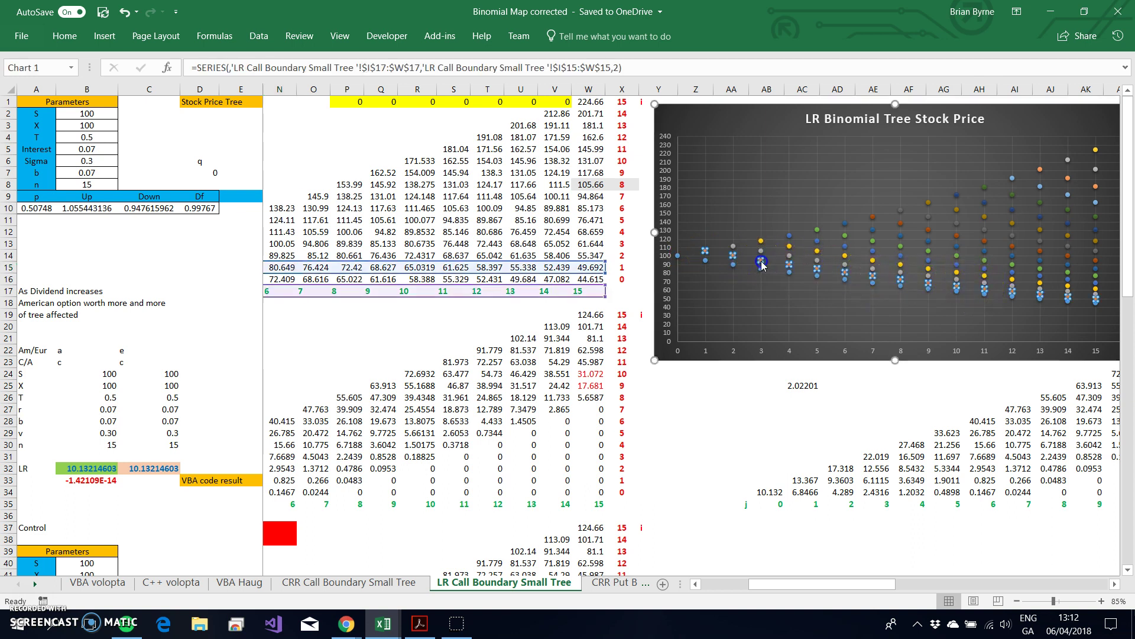
{"action": "scroll", "coordinate": [675, 411], "scroll_direction": "left", "scroll_amount": 5}
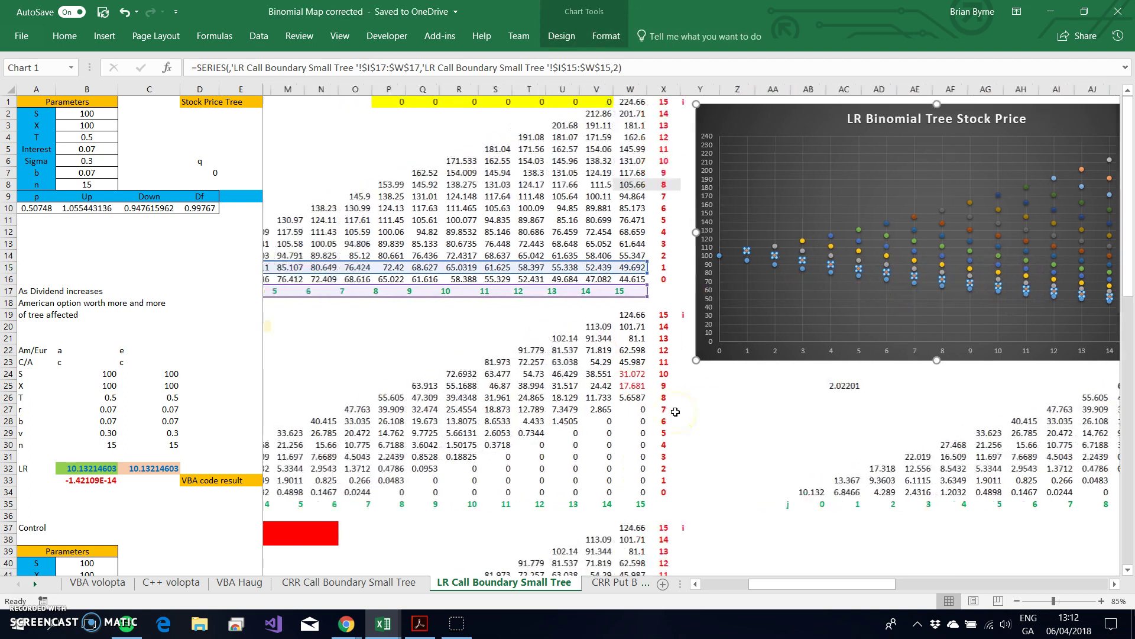
{"action": "scroll", "coordinate": [676, 411], "scroll_direction": "left", "scroll_amount": 1}
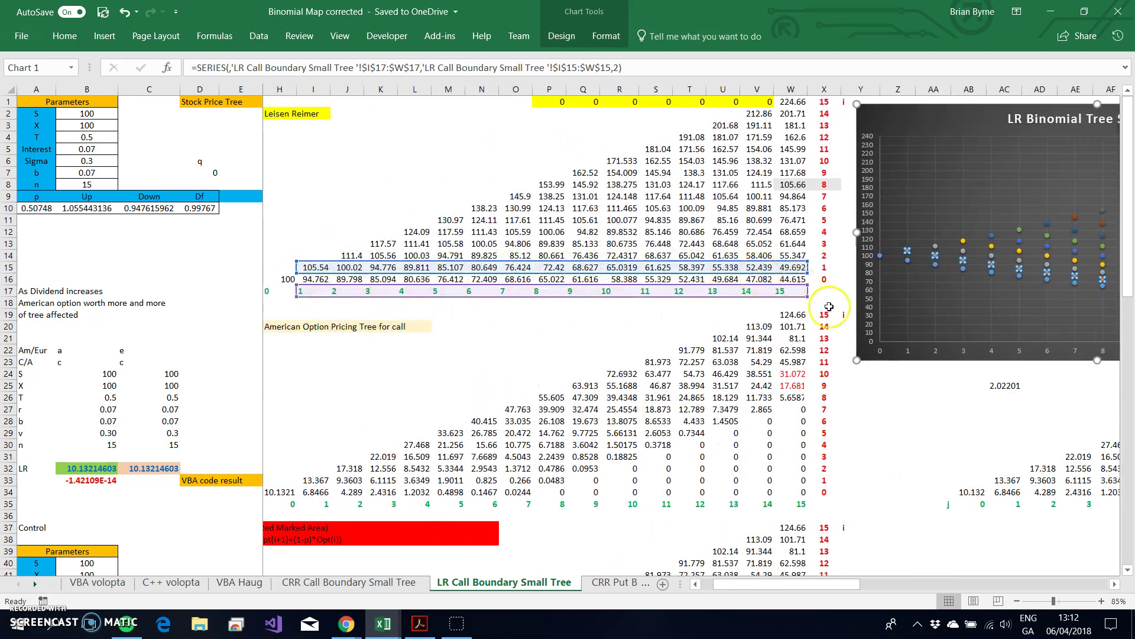
{"action": "scroll", "coordinate": [933, 436], "scroll_direction": "right", "scroll_amount": 1}
{"action": "scroll", "coordinate": [934, 436], "scroll_direction": "right", "scroll_amount": 4}
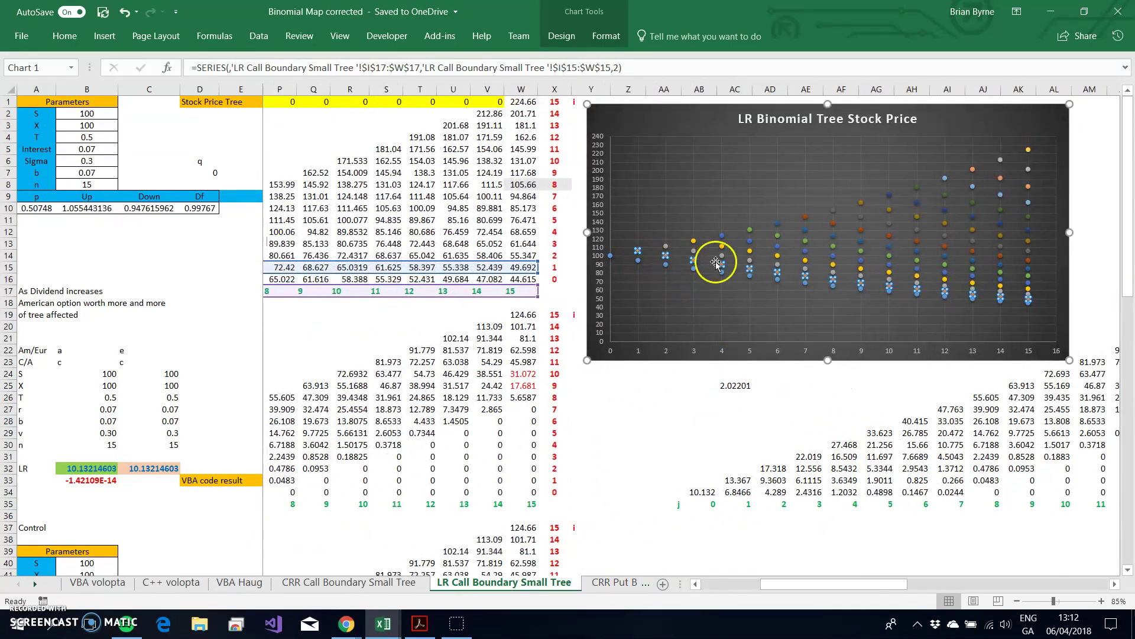
{"action": "left_click", "coordinate": [650, 262]}
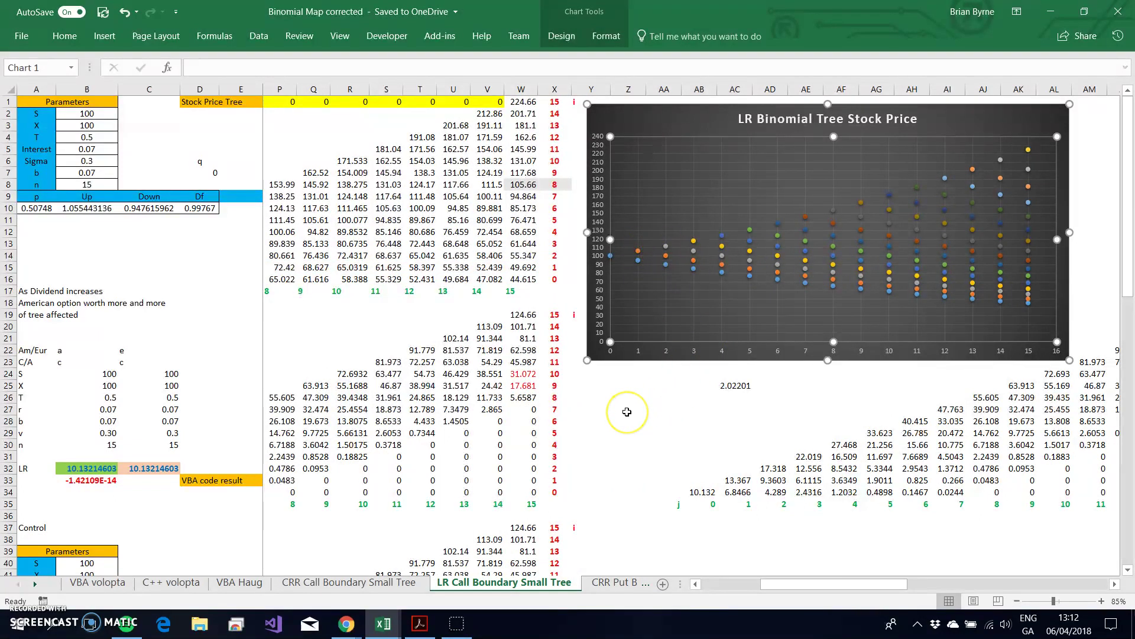
Step: Trace up node J14's references to I15 and the Up factor, and highlight the chart series that plots row 14
{"action": "scroll", "coordinate": [629, 408], "scroll_direction": "left", "scroll_amount": 3}
{"action": "scroll", "coordinate": [627, 411], "scroll_direction": "left", "scroll_amount": 1}
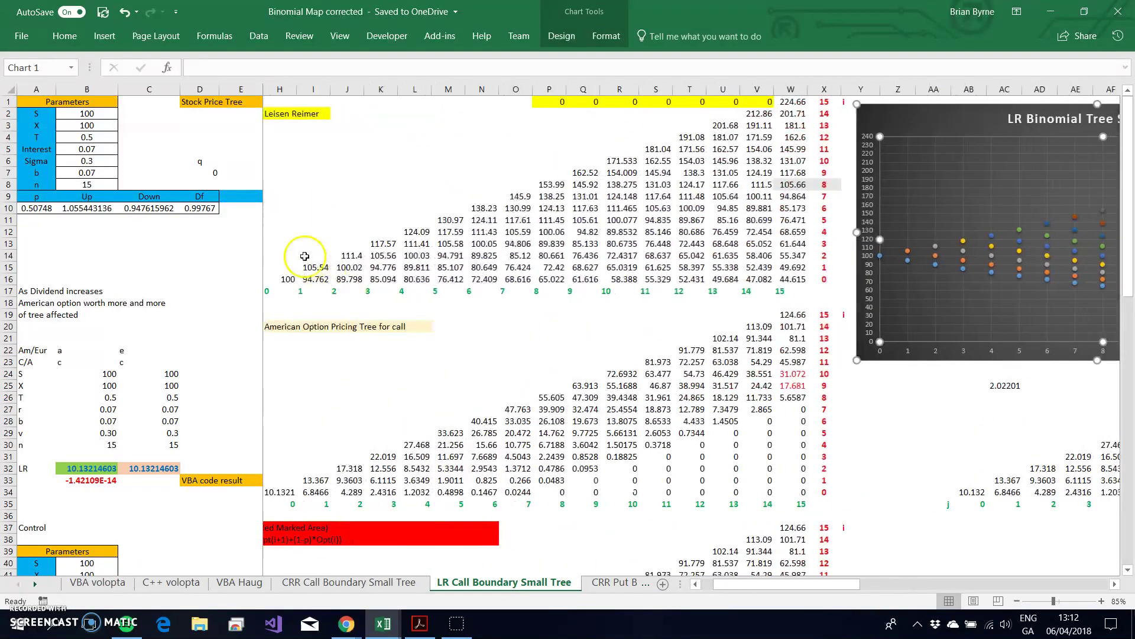
{"action": "left_click", "coordinate": [318, 272]}
{"action": "double_click", "coordinate": [347, 255]}
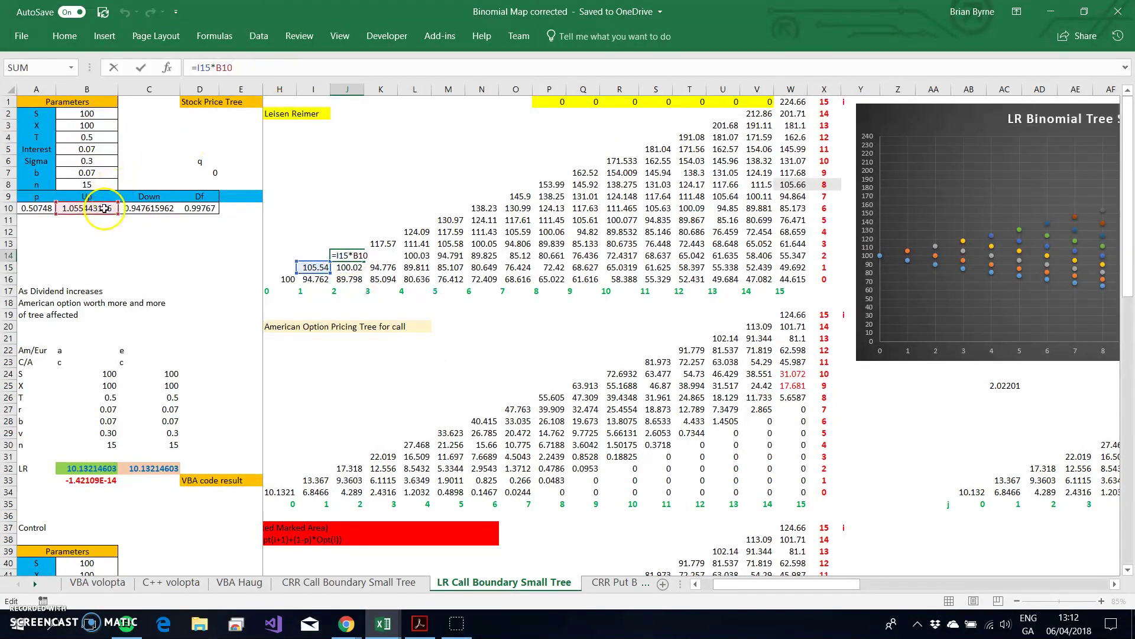
{"action": "key", "text": "Escape"}
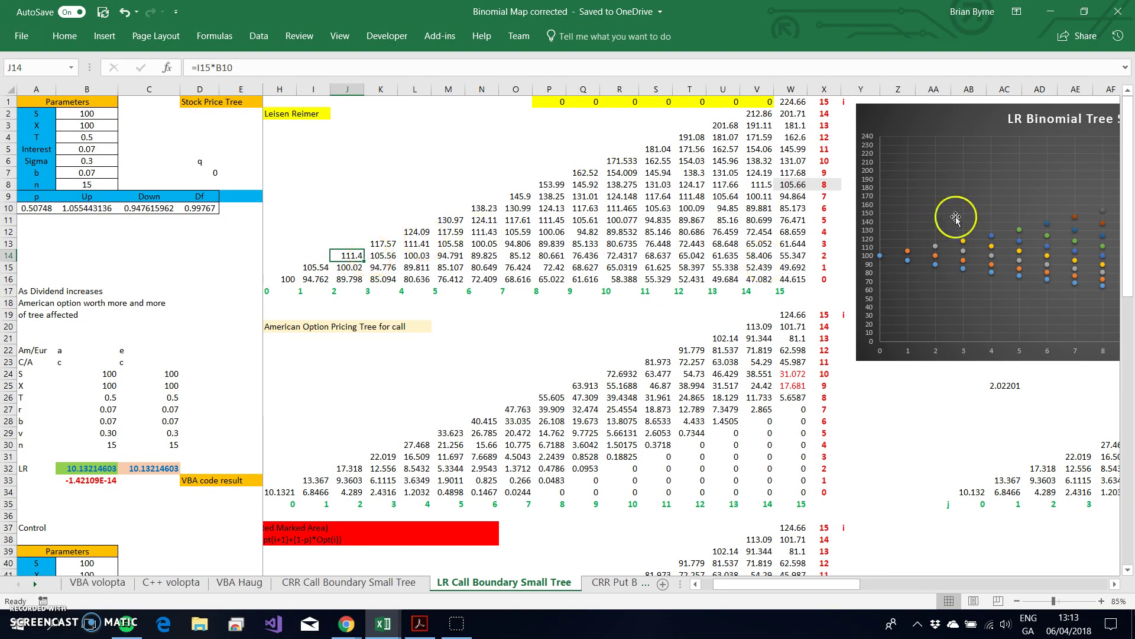
{"action": "left_click", "coordinate": [964, 250]}
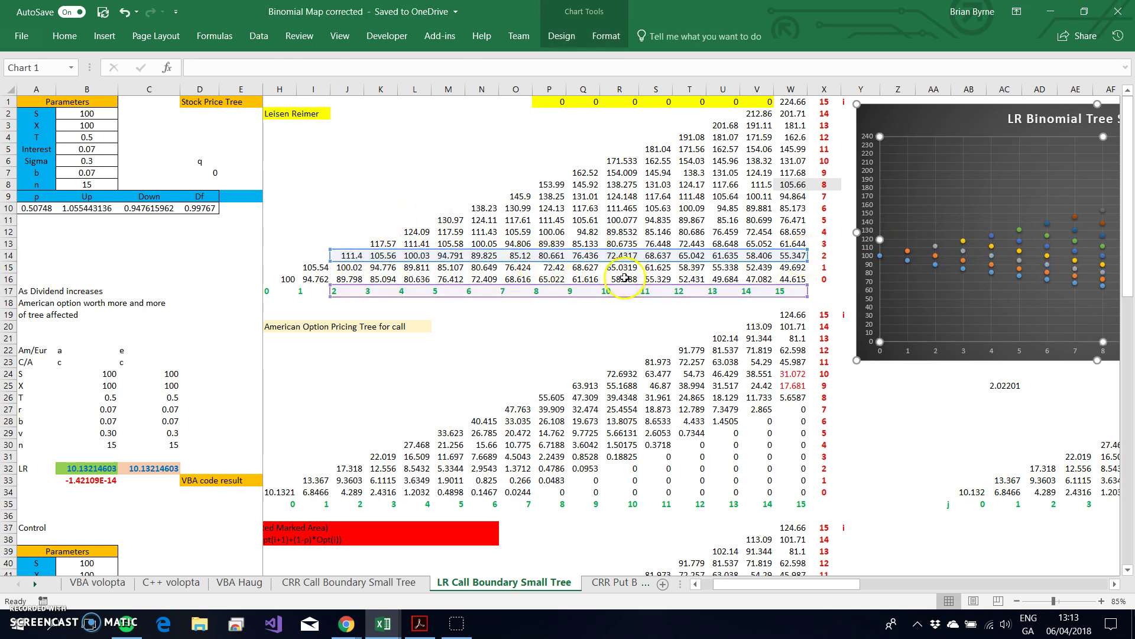
Step: Trace the references to the Down factor in row 14's stock price nodes K14, M14 and P14
{"action": "double_click", "coordinate": [387, 256]}
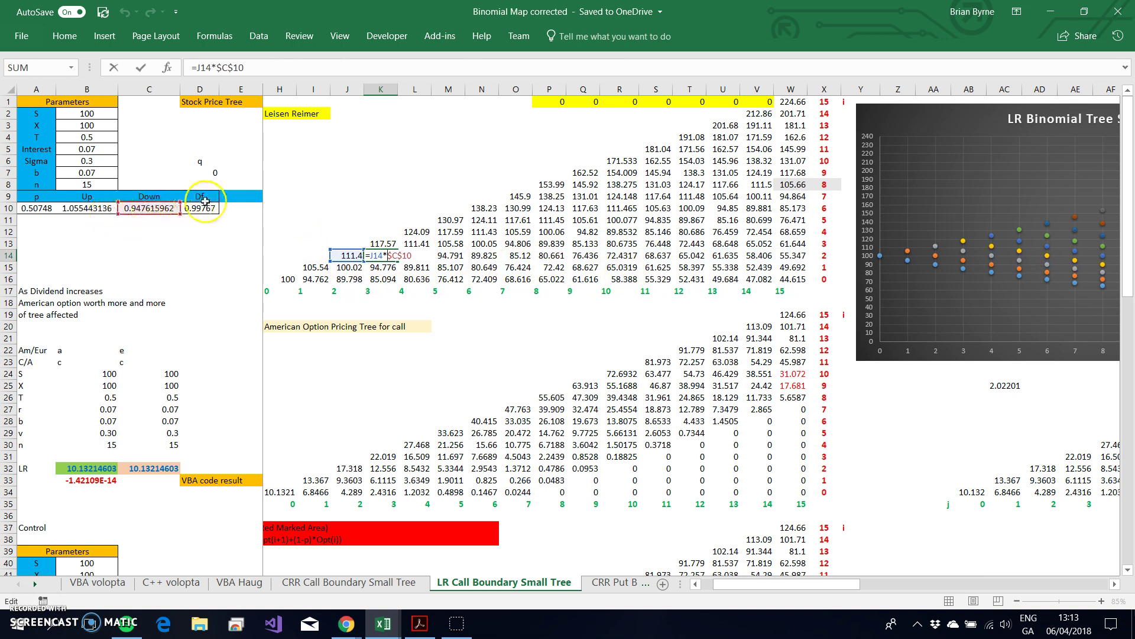
{"action": "key", "text": "Escape"}
{"action": "double_click", "coordinate": [454, 256]}
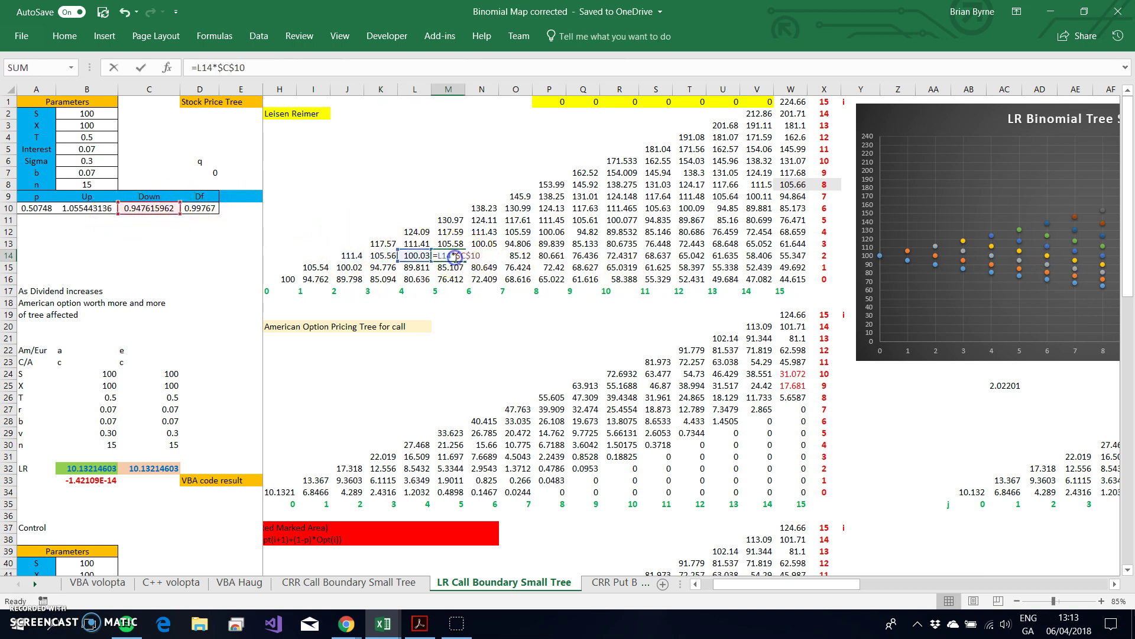
{"action": "left_click", "coordinate": [525, 256]}
{"action": "double_click", "coordinate": [550, 256]}
{"action": "key", "text": "Escape"}
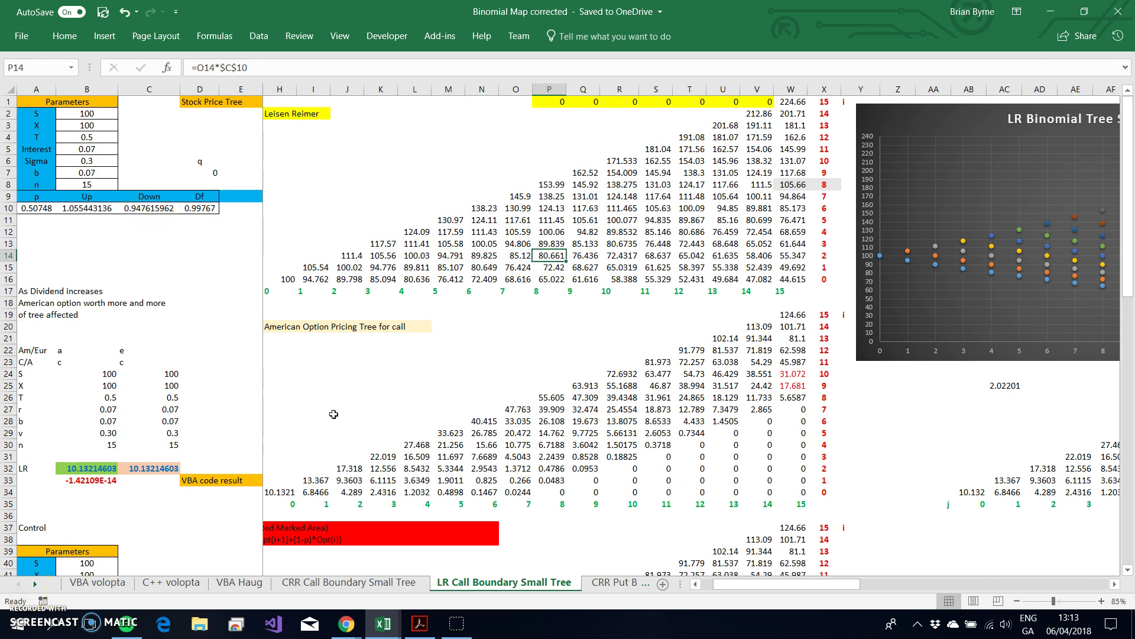
Step: Switch to the Leisen Reimer Binomial tree PDF in Acrobat Reader, read Table 1's option values and parameters, and return to the workbook
{"action": "scroll", "coordinate": [333, 413], "scroll_direction": "left", "scroll_amount": 2}
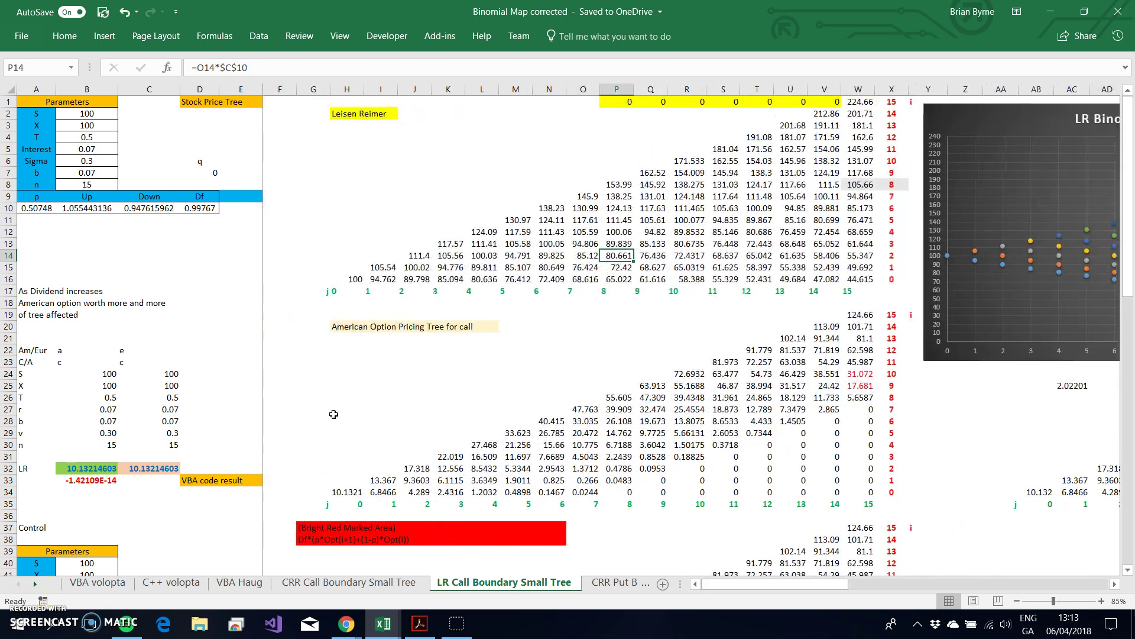
{"action": "left_click", "coordinate": [292, 368]}
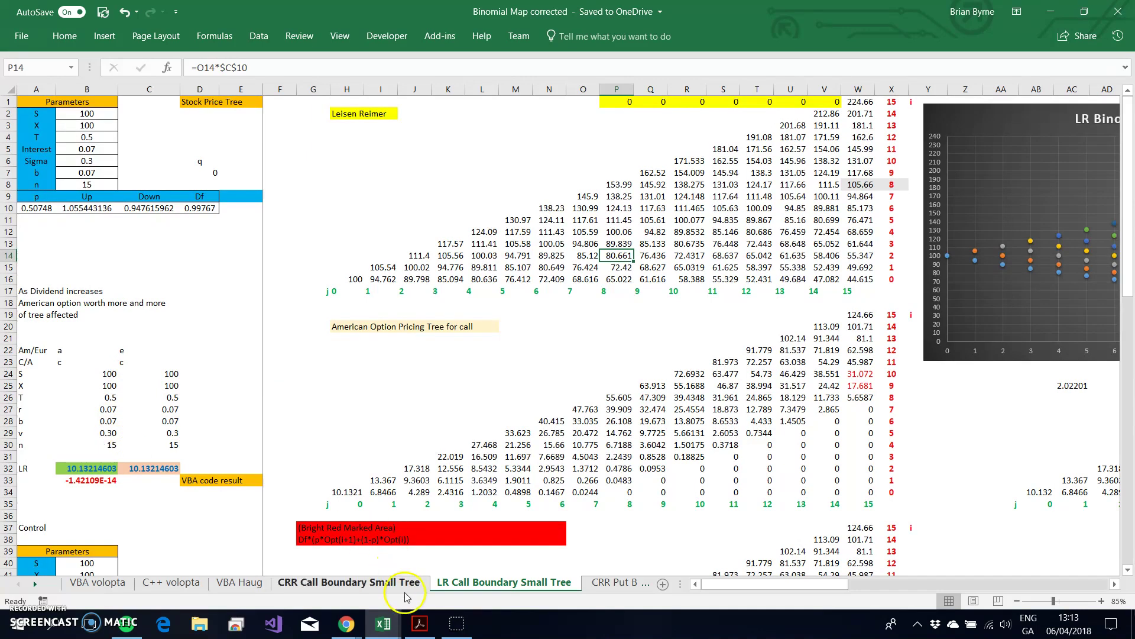
{"action": "left_click", "coordinate": [420, 547]}
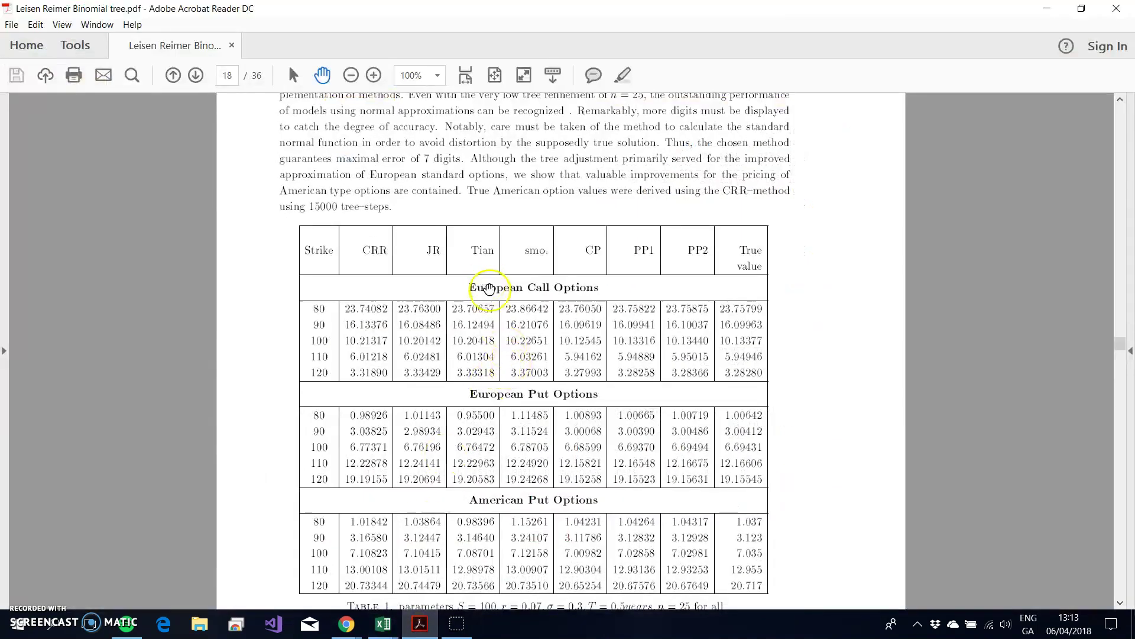
{"action": "scroll", "coordinate": [519, 366], "scroll_direction": "down", "scroll_amount": 3}
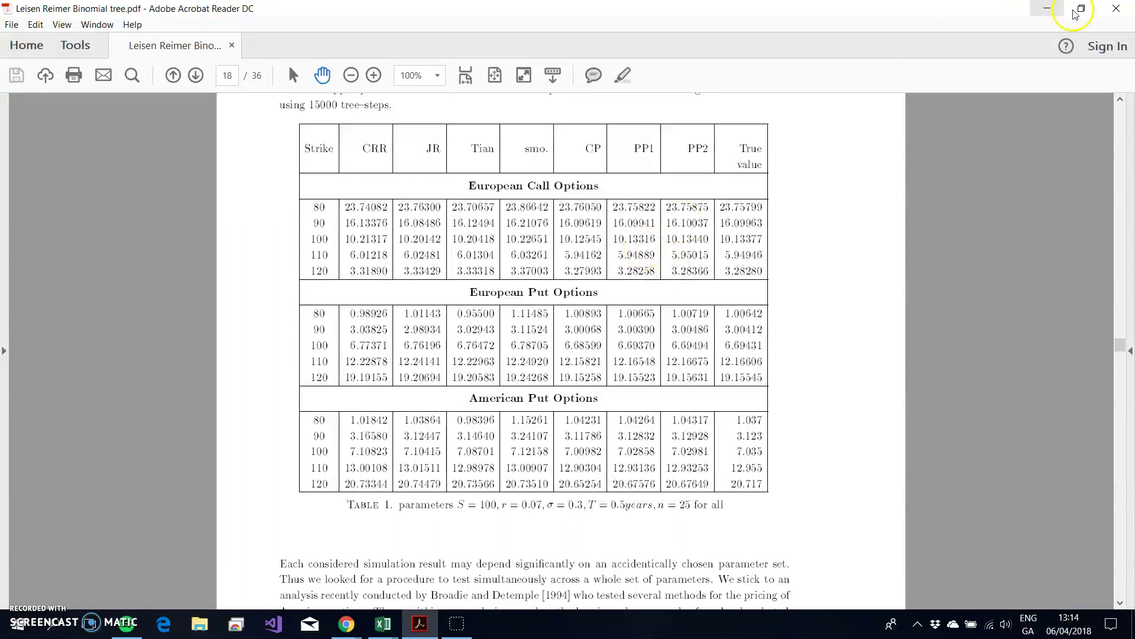
{"action": "left_click", "coordinate": [1039, 17]}
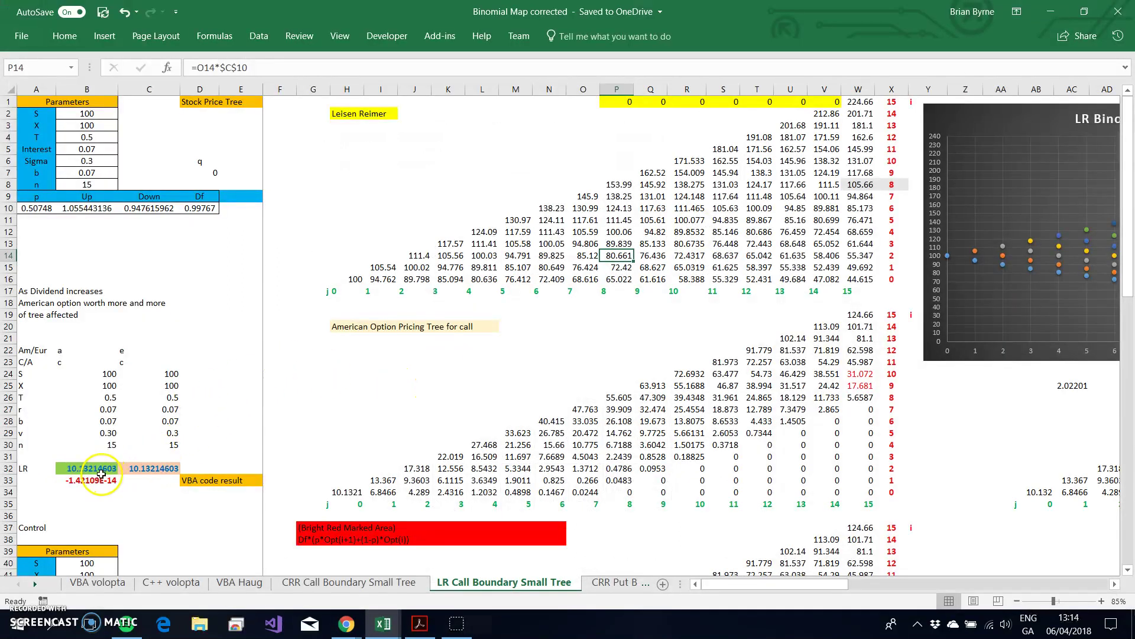
Step: Inspect the step count in B30, the Am/Eur flags in B22 and C22, and the LeisenReimerEH formula in B32
{"action": "left_click", "coordinate": [111, 445]}
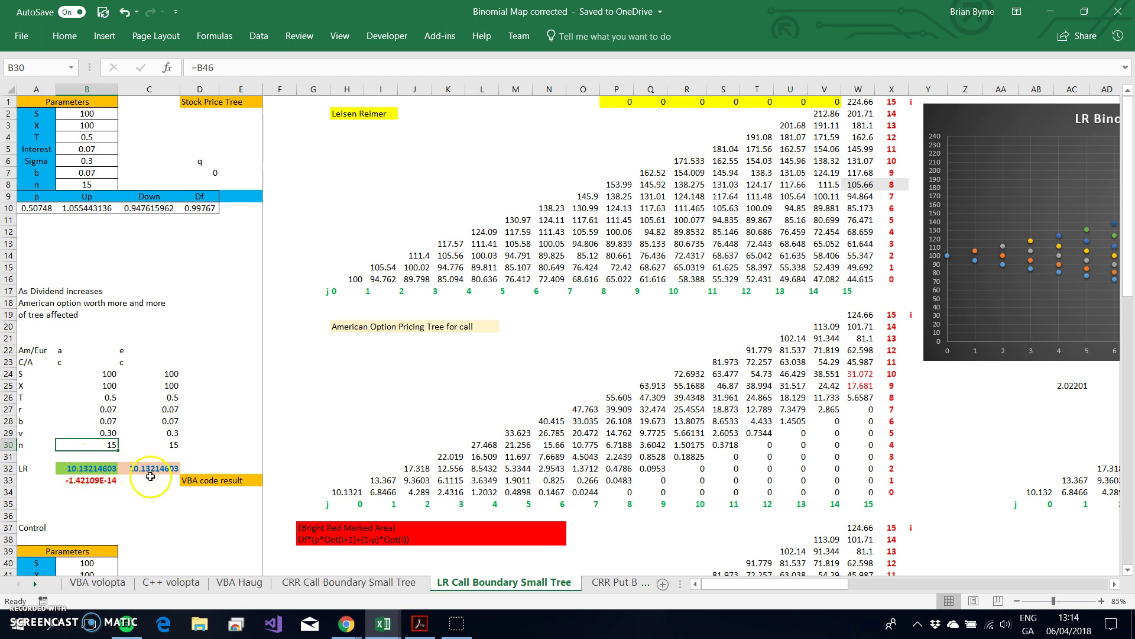
{"action": "left_click", "coordinate": [57, 354]}
{"action": "left_click", "coordinate": [130, 353]}
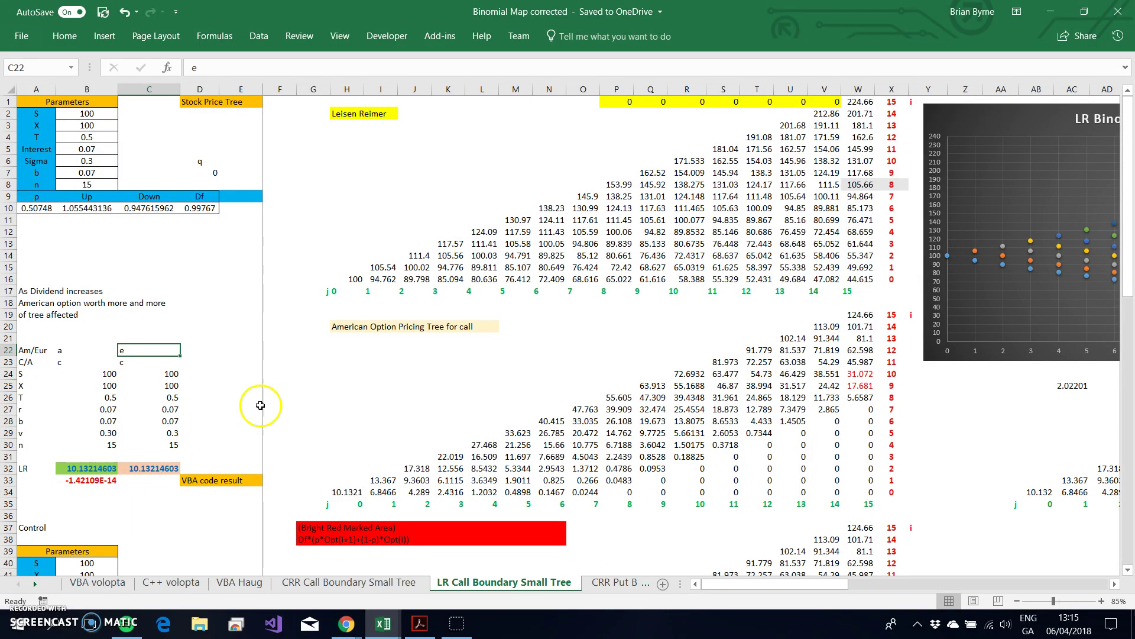
{"action": "left_click", "coordinate": [93, 464]}
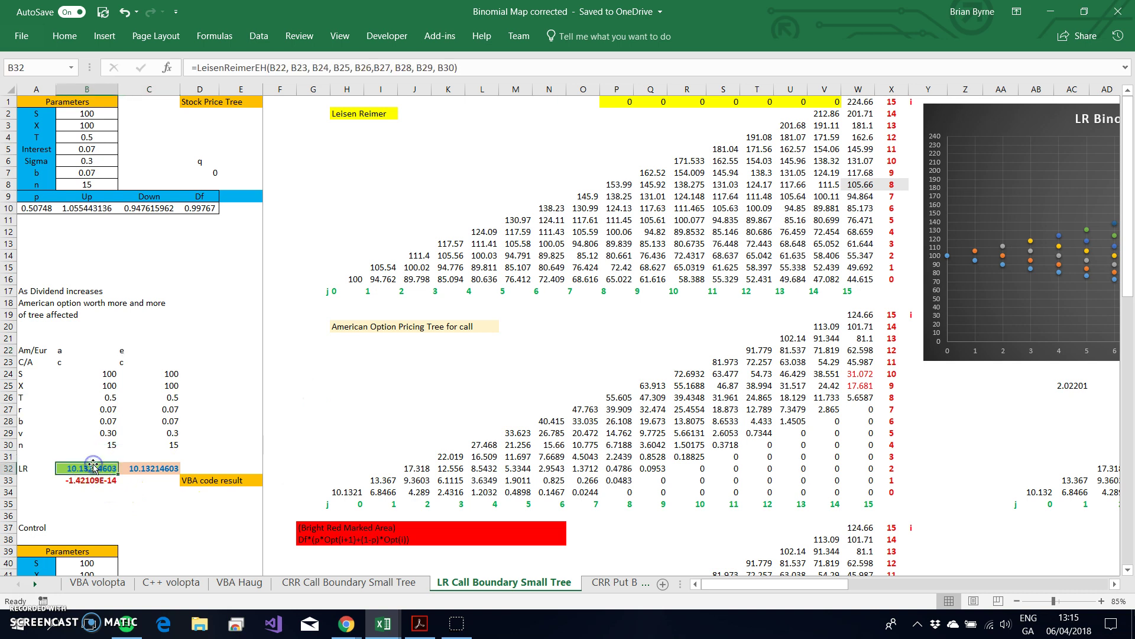
{"action": "left_click", "coordinate": [92, 466]}
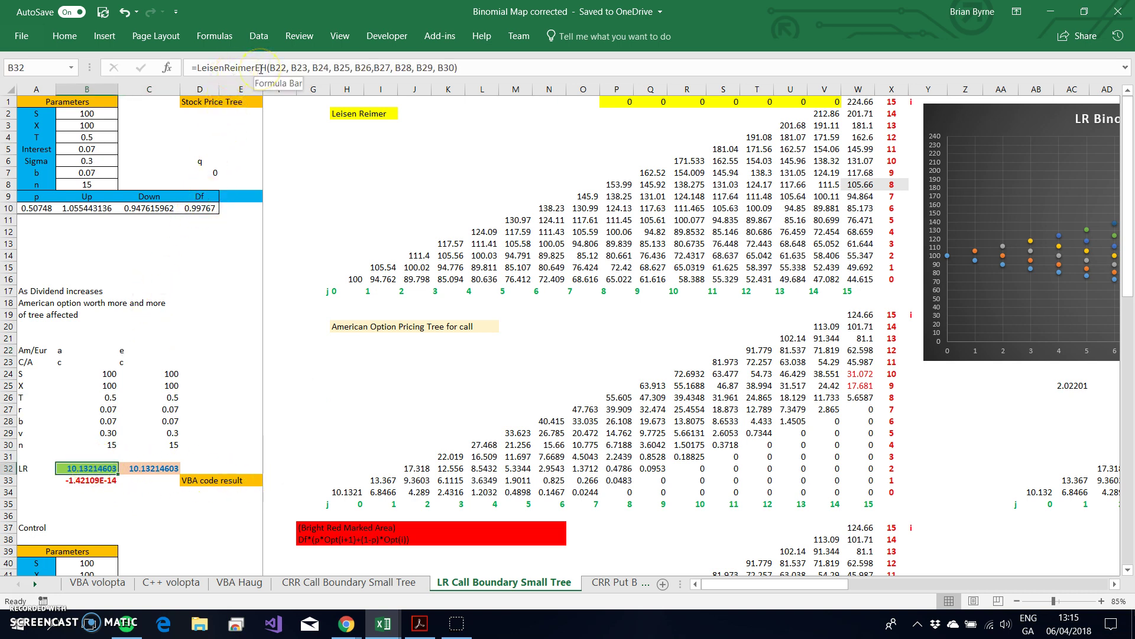
{"action": "left_click", "coordinate": [76, 352]}
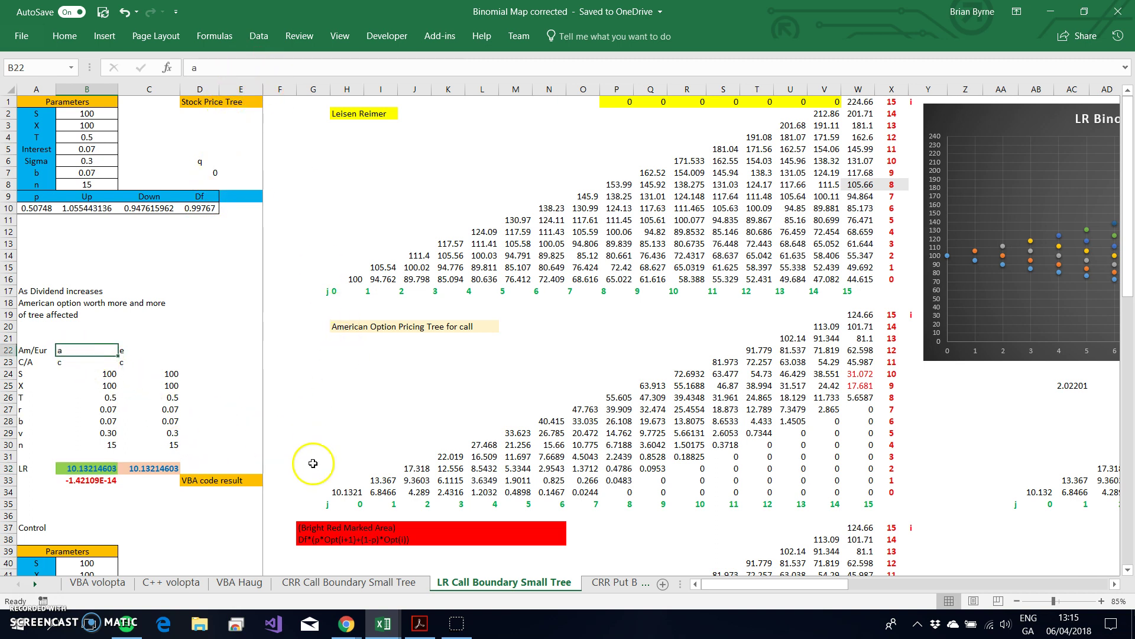
{"action": "left_click", "coordinate": [95, 471]}
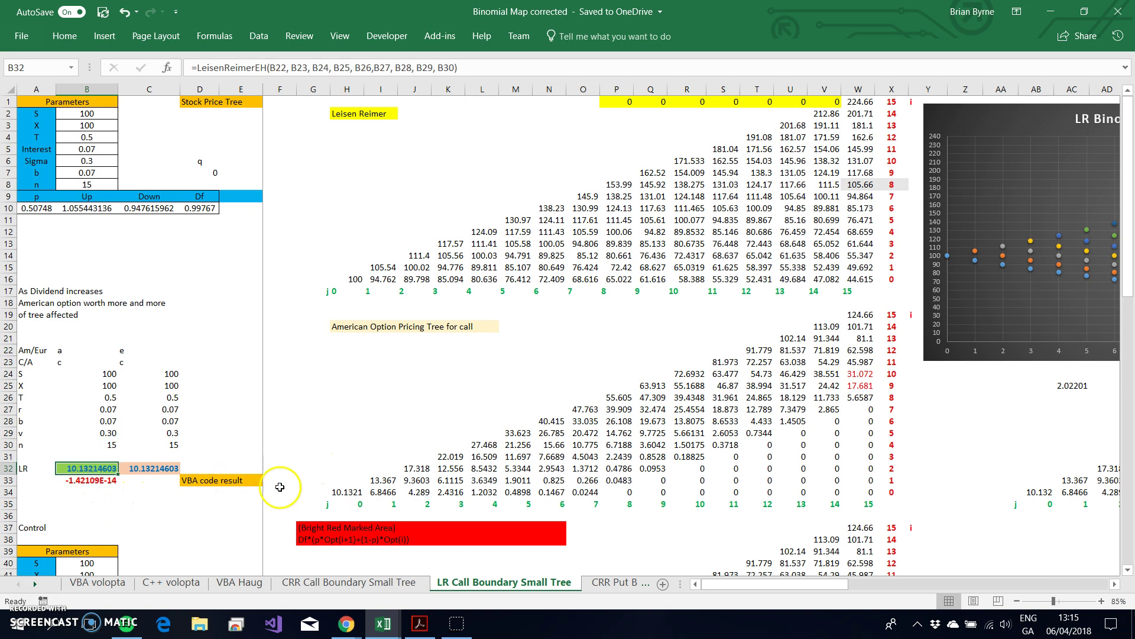
Step: Inspect the American call tree's root formula in H34 and trace the terminal payoff in W19 to W1 and the strike in B3
{"action": "left_click", "coordinate": [344, 495]}
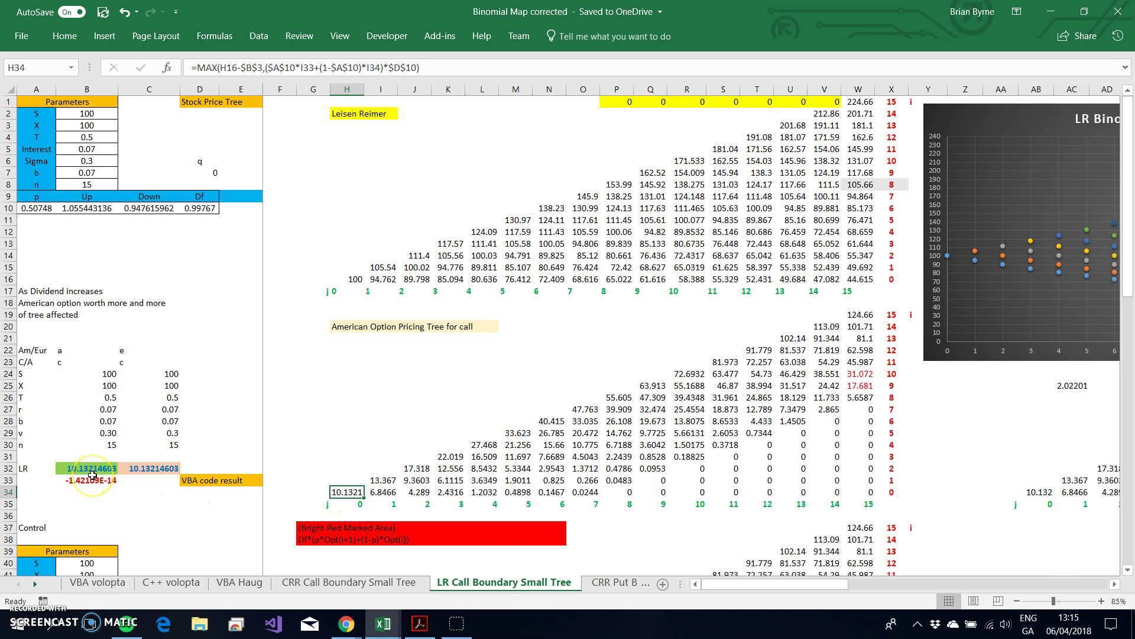
{"action": "left_click", "coordinate": [858, 316]}
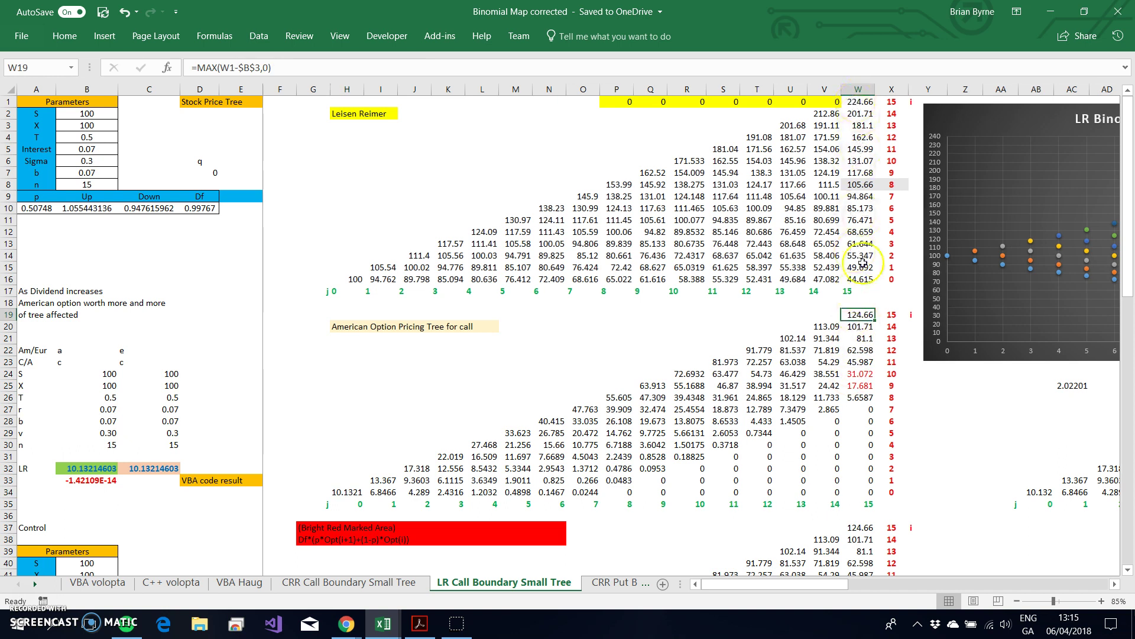
{"action": "left_click", "coordinate": [859, 318]}
{"action": "double_click", "coordinate": [859, 317]}
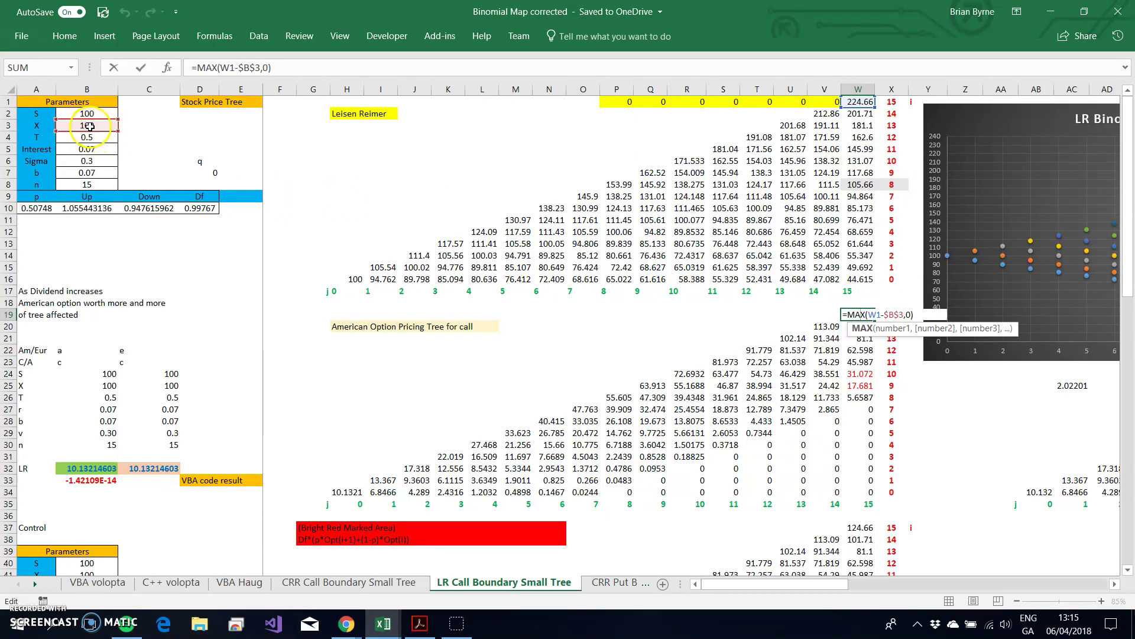
{"action": "key", "text": "Return"}
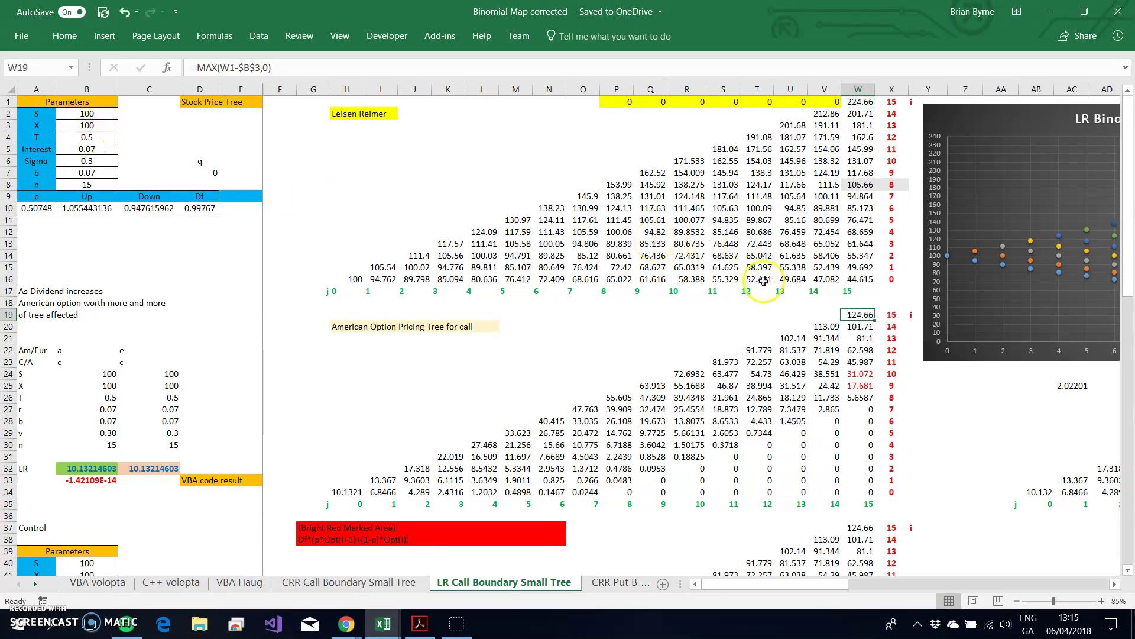
{"action": "double_click", "coordinate": [864, 332]}
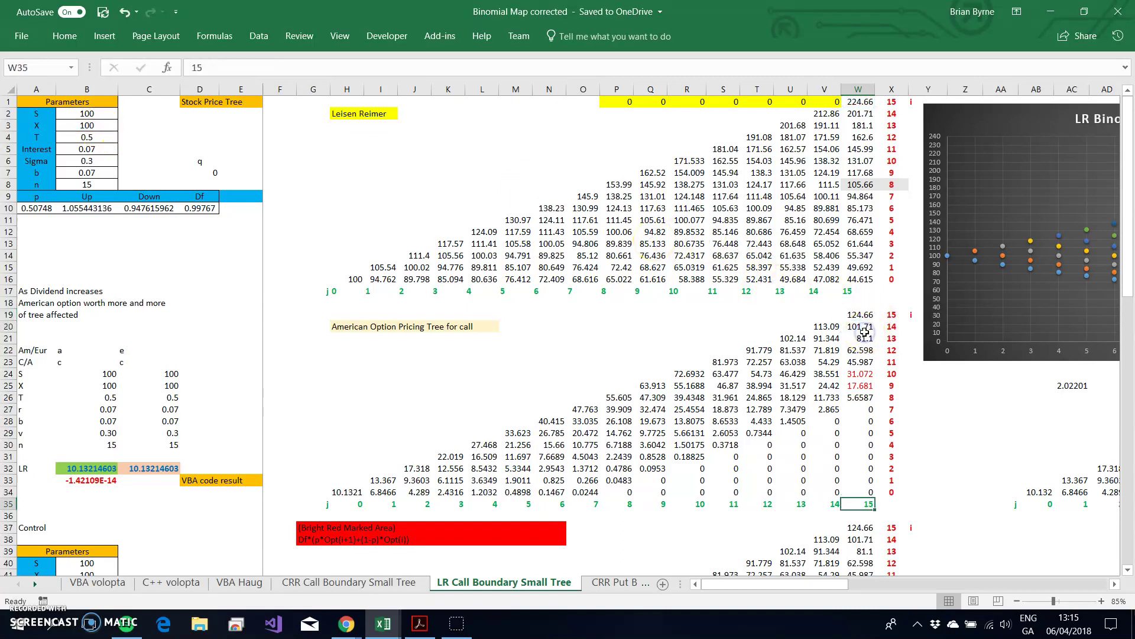
Step: Trace the references of node V20's American call formula to V2, the strike, p, Df, W19 and W20
{"action": "left_click", "coordinate": [822, 325]}
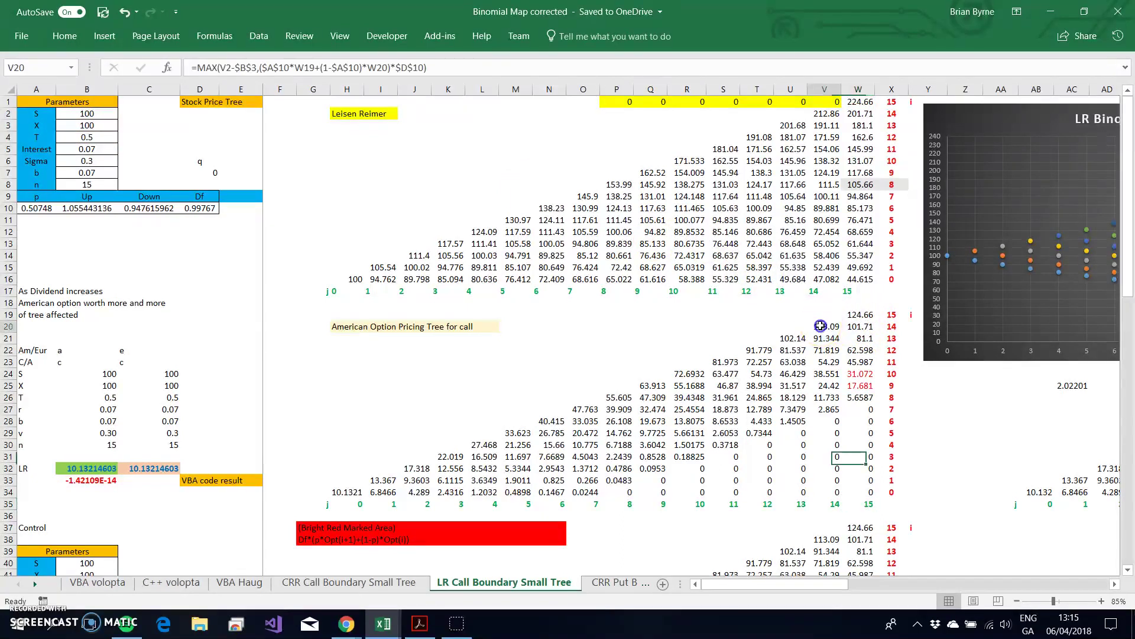
{"action": "left_click", "coordinate": [432, 68]}
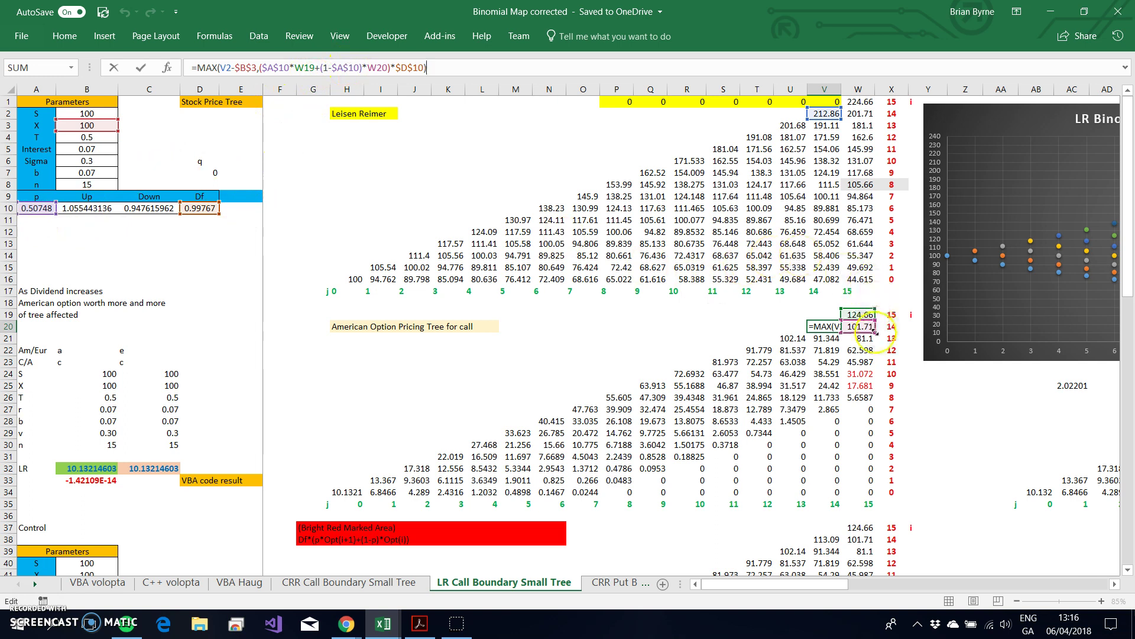
{"action": "key", "text": "Escape"}
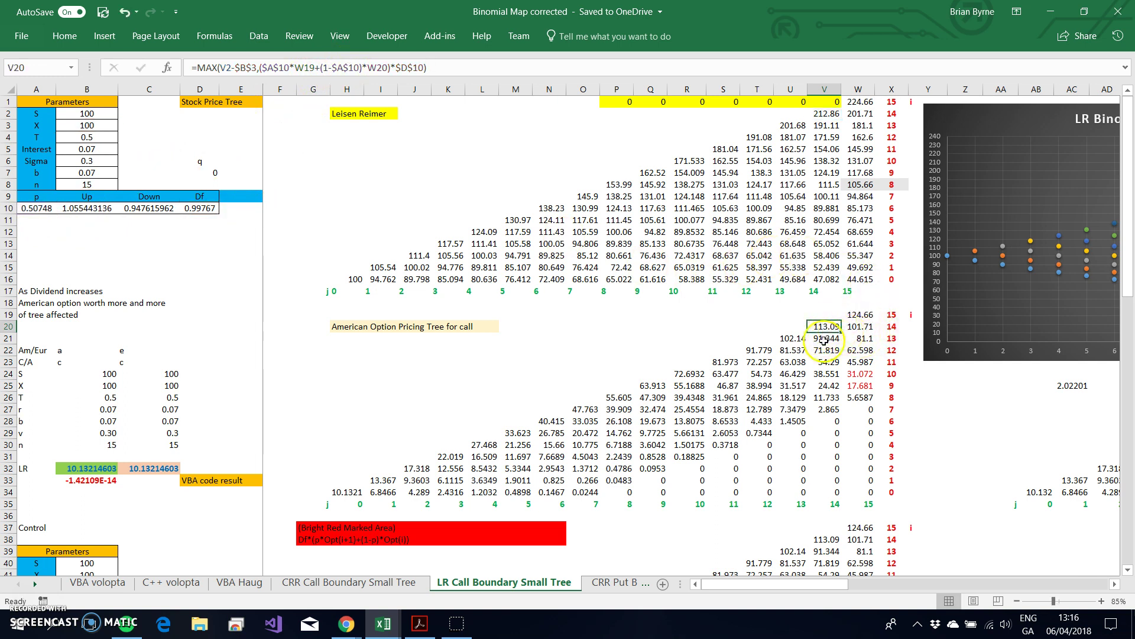
Step: Clear the call tree nodes V21:V34 and refill them by copying V20's formula down the column
{"action": "left_click_drag", "start_coordinate": [823, 339], "coordinate": [831, 488]}
{"action": "key", "text": "Delete"}
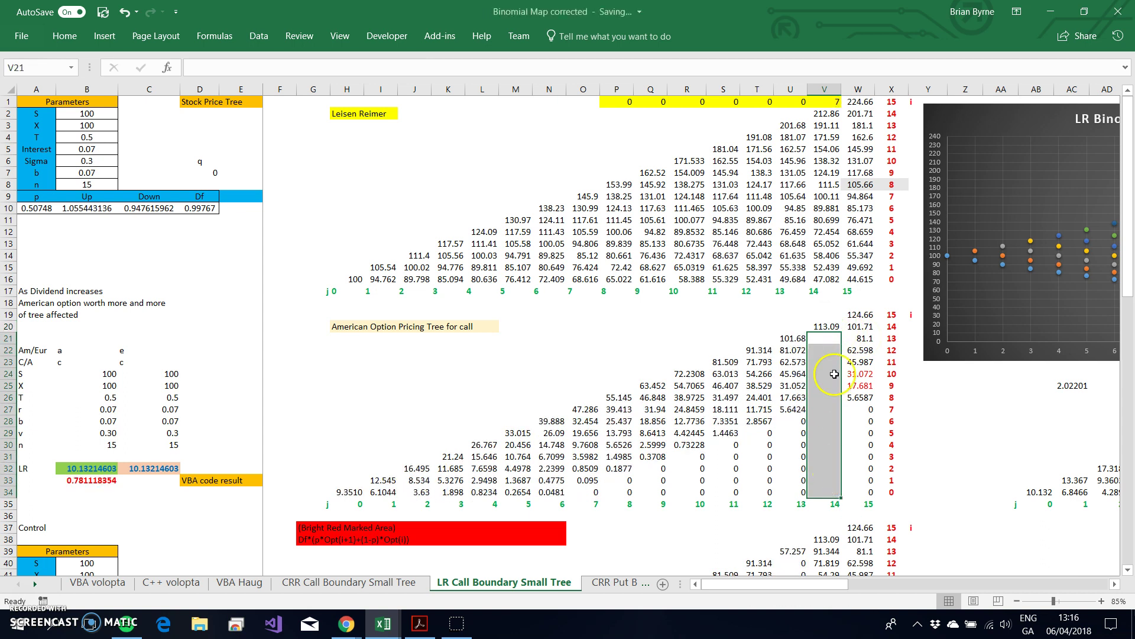
{"action": "left_click", "coordinate": [826, 327]}
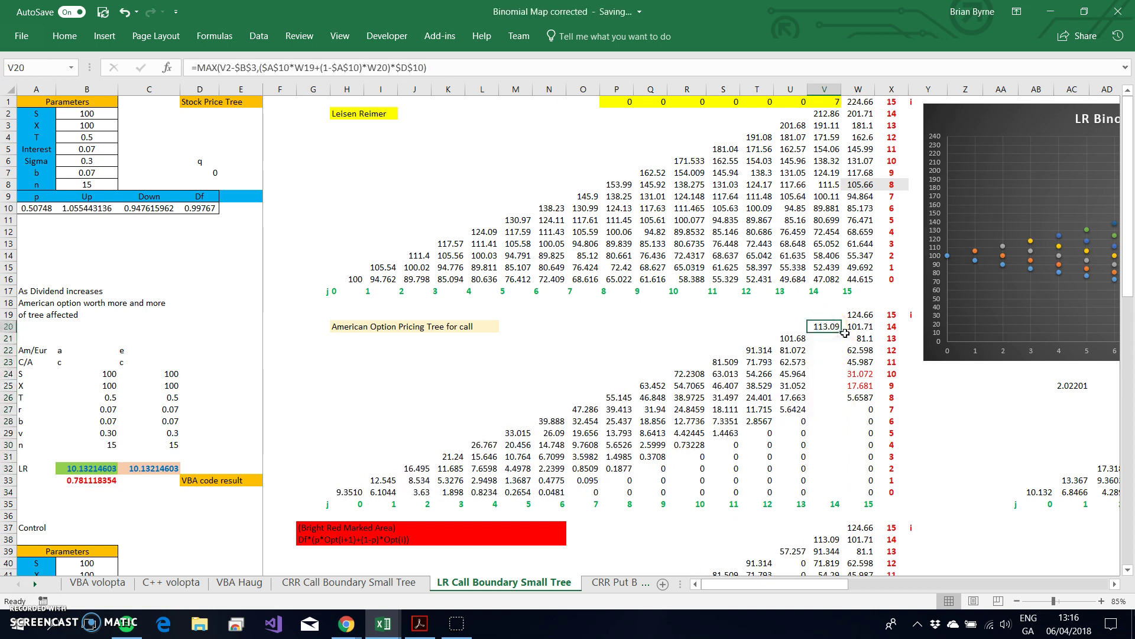
{"action": "left_click_drag", "start_coordinate": [842, 333], "coordinate": [835, 495]}
Step: Trace the copied formulas in V21, V22 and V23, and compare root node H34 with the LR result in B32
{"action": "double_click", "coordinate": [825, 338]}
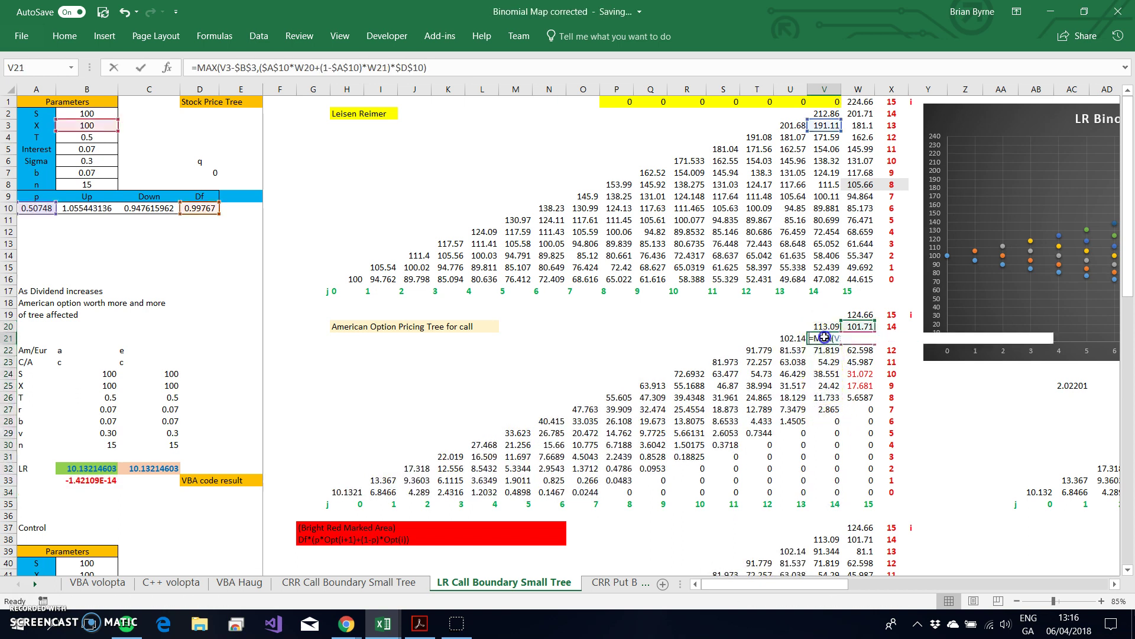
{"action": "key", "text": "Return"}
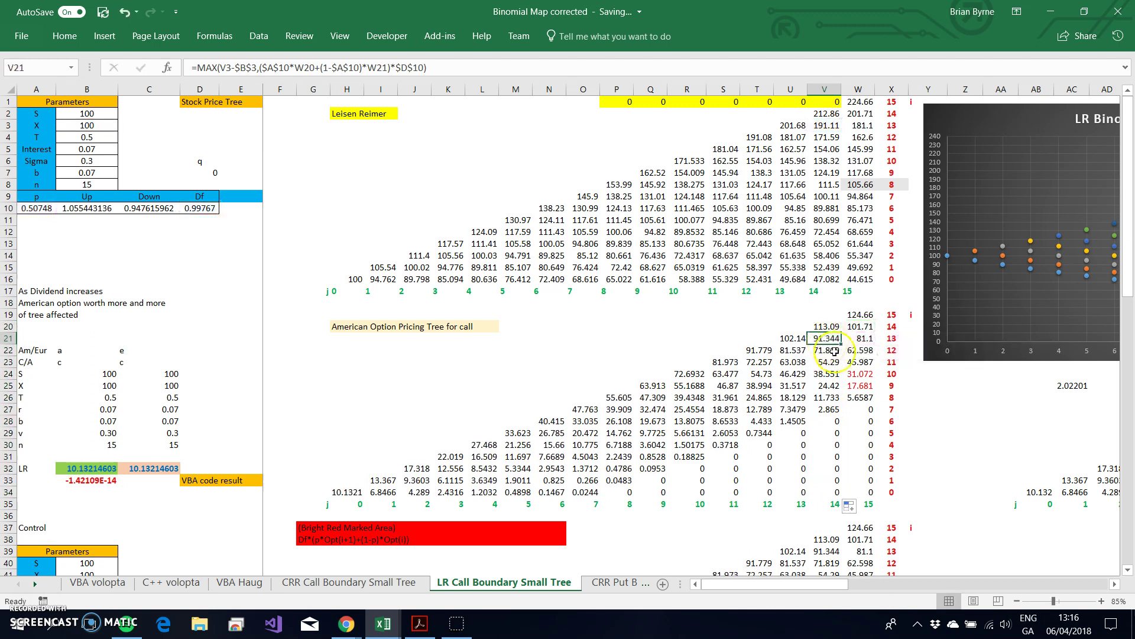
{"action": "double_click", "coordinate": [830, 350]}
{"action": "key", "text": "Return"}
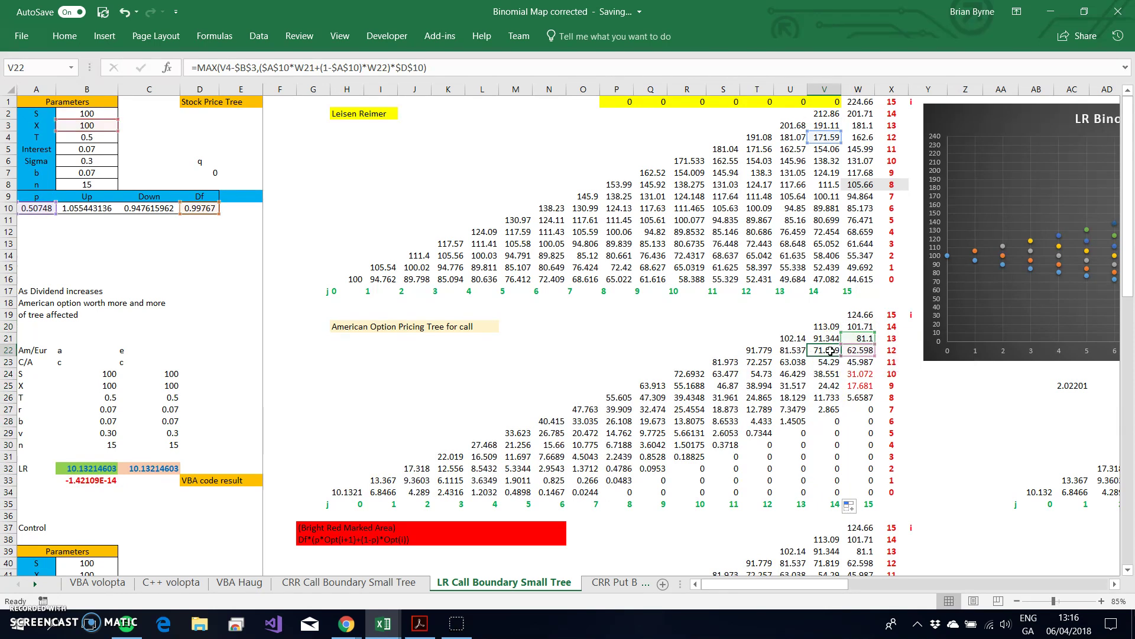
{"action": "double_click", "coordinate": [829, 361]}
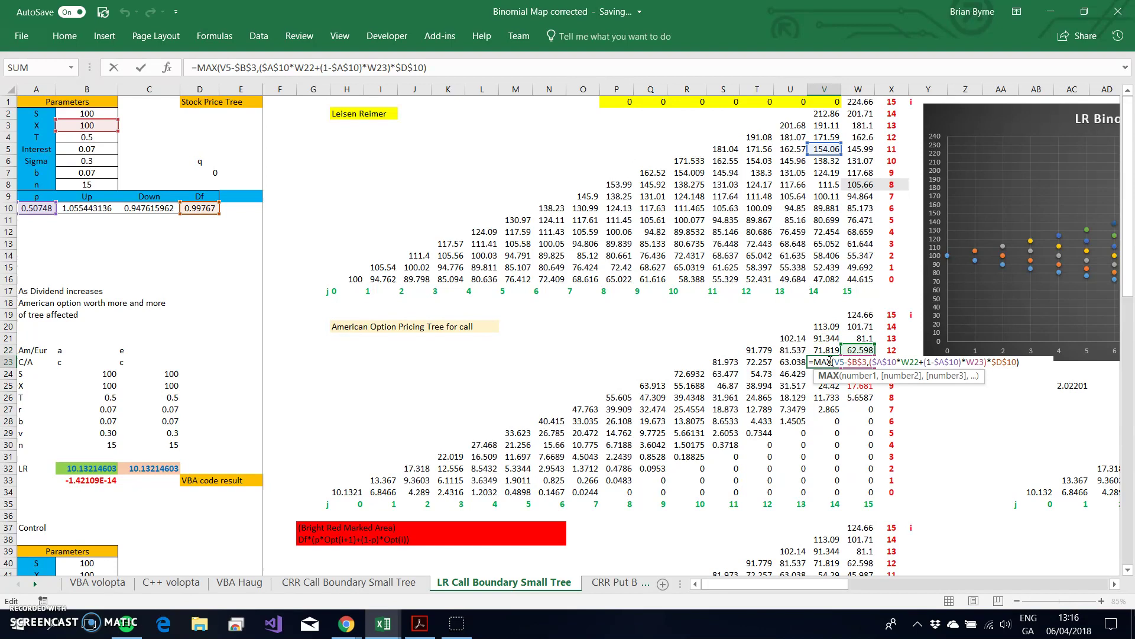
{"action": "key", "text": "ctrl+Return"}
{"action": "left_click", "coordinate": [347, 494]}
{"action": "left_click", "coordinate": [90, 470]}
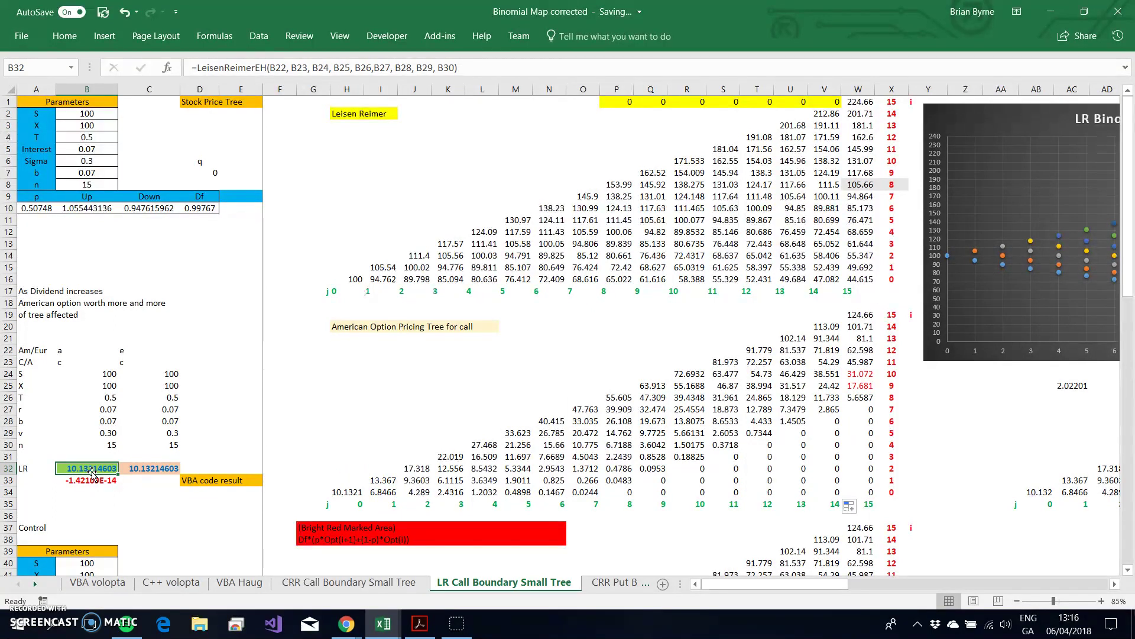
Step: Switch to the Online C++ Compiler page in Chrome and run the binomial pricing program
{"action": "left_click", "coordinate": [348, 634]}
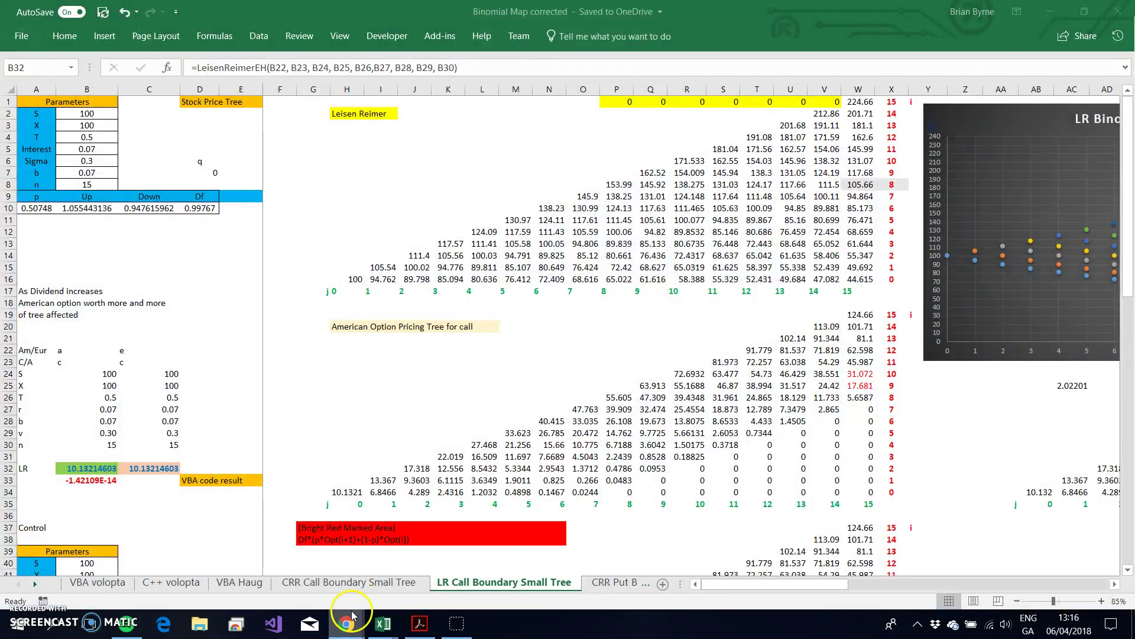
{"action": "mouse_move", "coordinate": [346, 624]}
{"action": "left_click", "coordinate": [383, 578]}
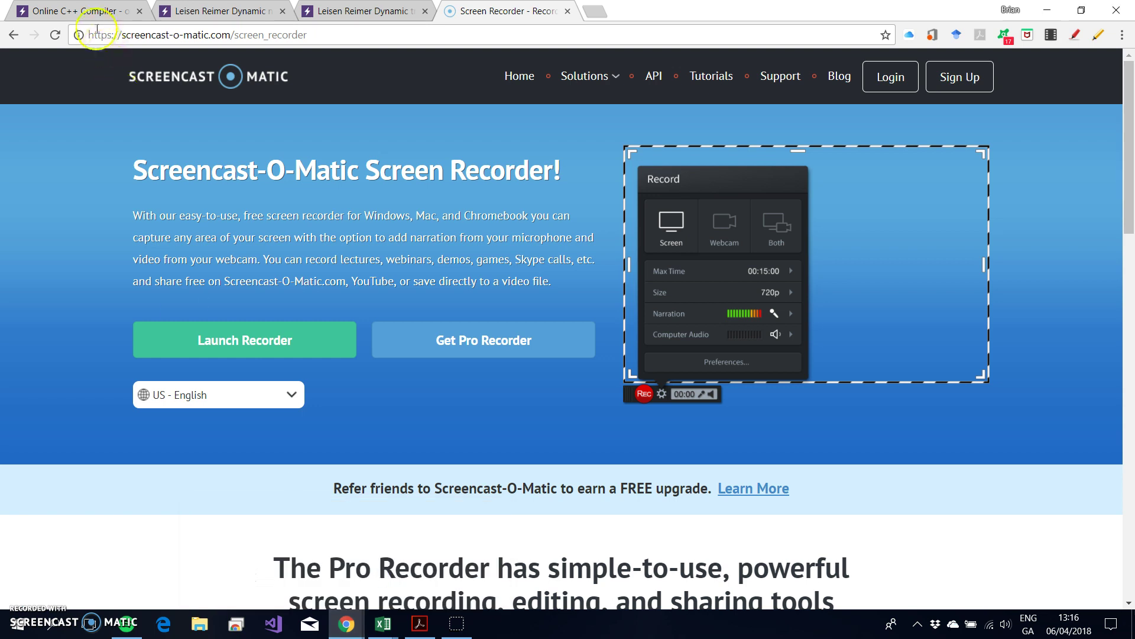
{"action": "left_click", "coordinate": [83, 11]}
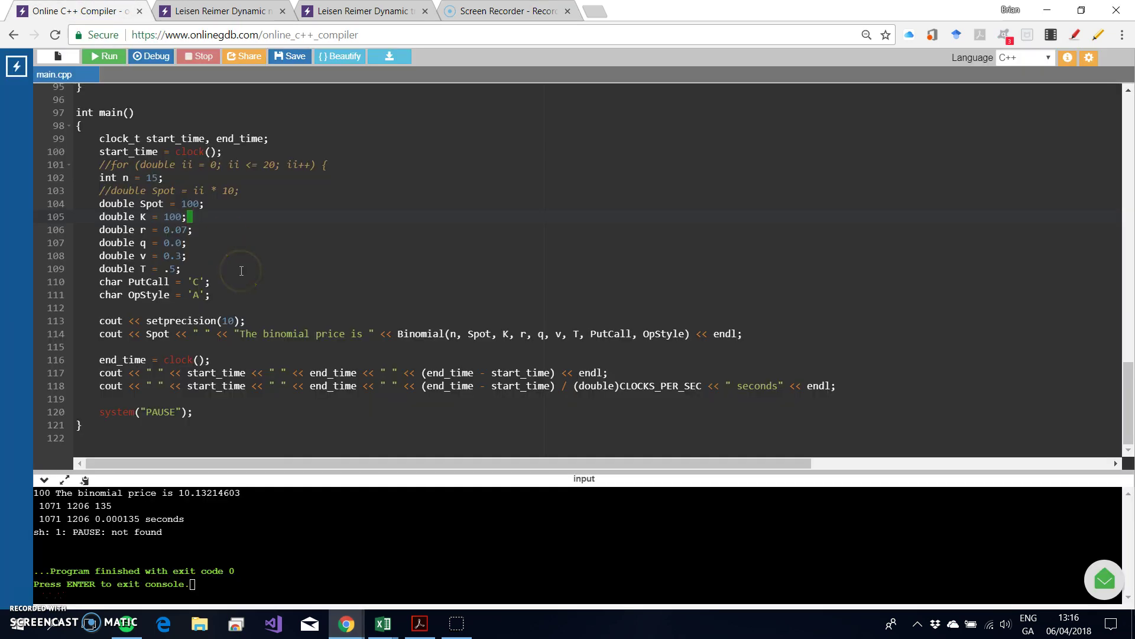
{"action": "left_click", "coordinate": [101, 56]}
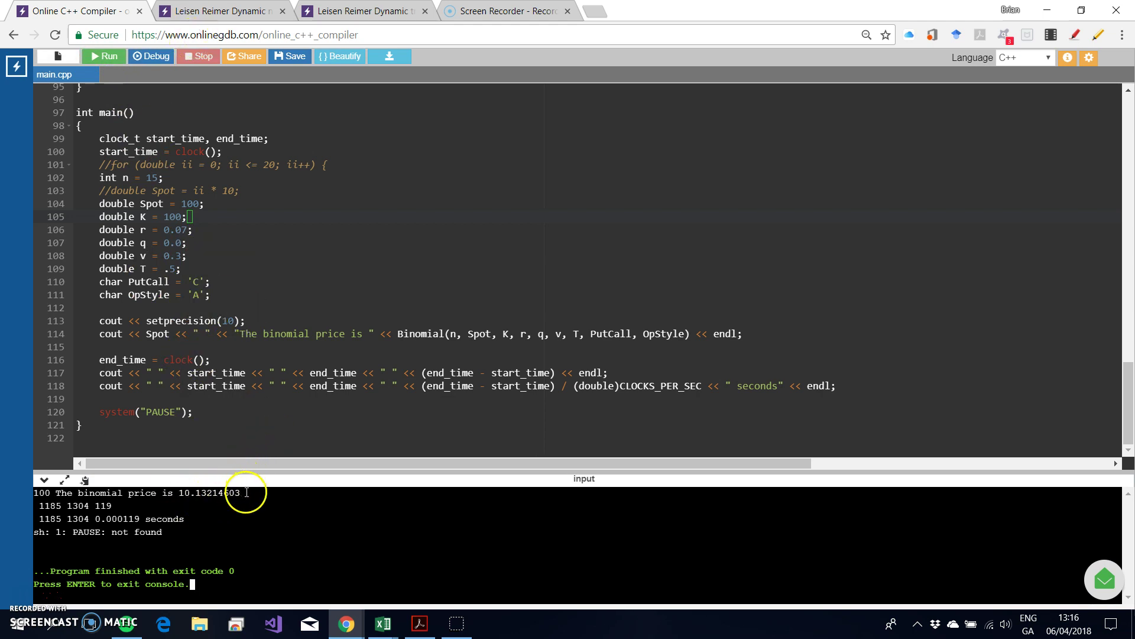
Step: Copy the binomial price 10.13214603 from the program output and paste it into cell G29 of the Binomial Map corrected workbook
{"action": "right_click", "coordinate": [182, 492]}
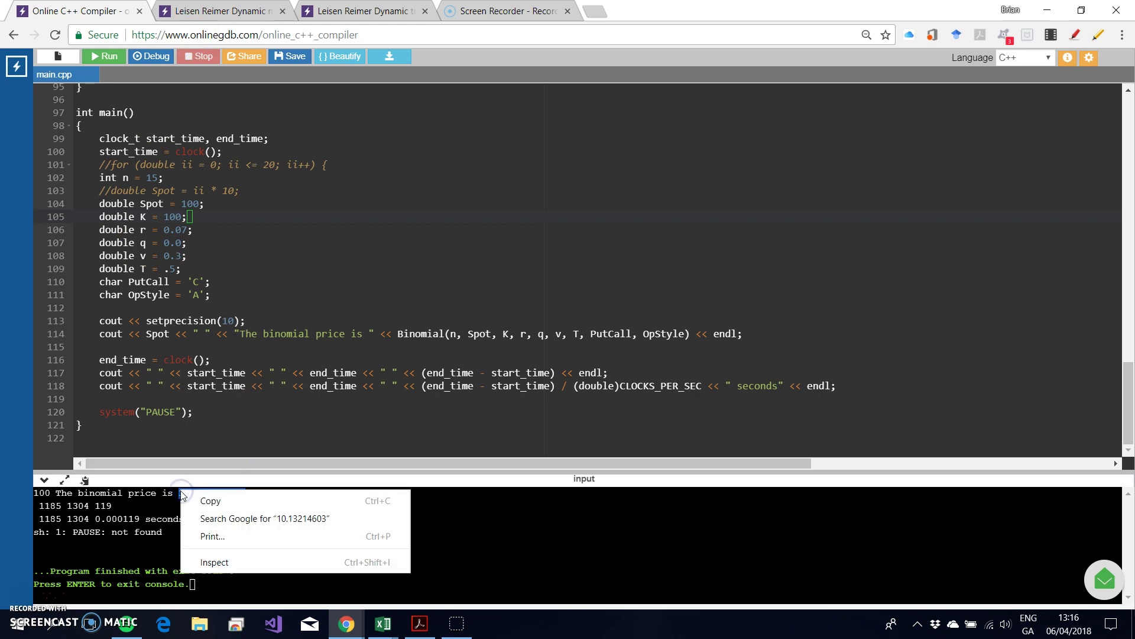
{"action": "left_click", "coordinate": [210, 500]}
{"action": "left_click", "coordinate": [381, 626]}
{"action": "left_click", "coordinate": [260, 573]}
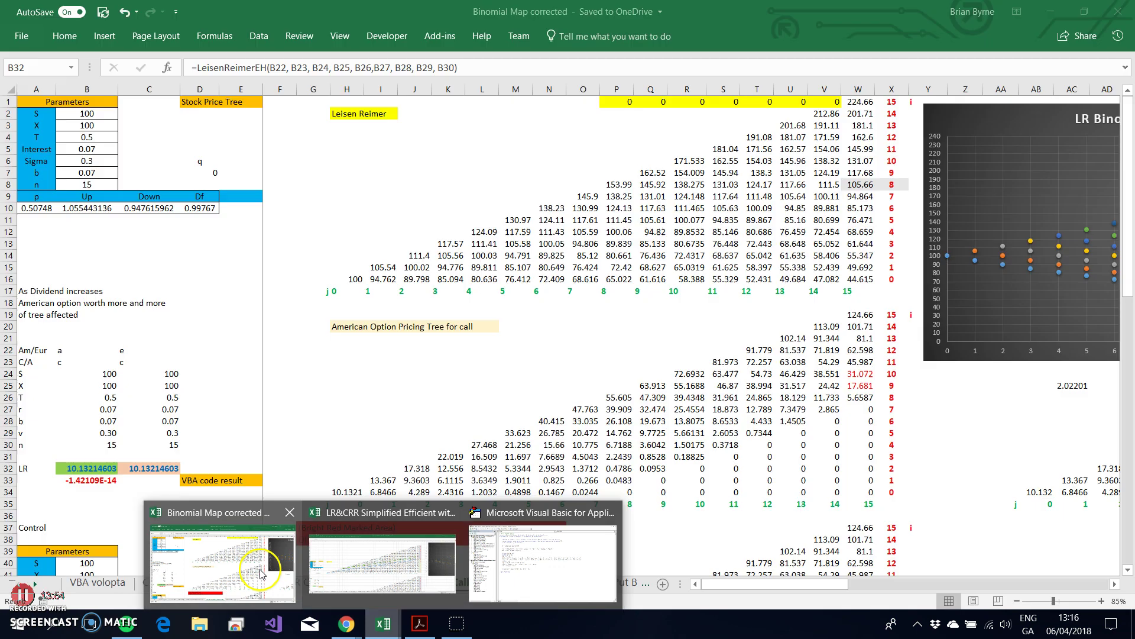
{"action": "left_click", "coordinate": [309, 431]}
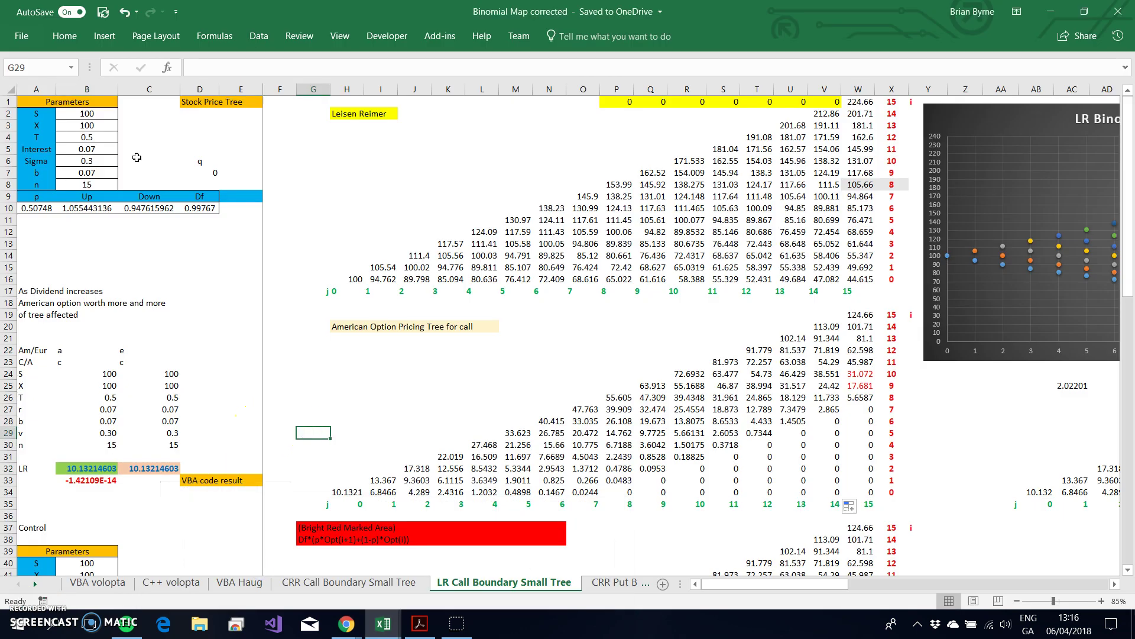
{"action": "left_click", "coordinate": [63, 36]}
{"action": "left_click", "coordinate": [19, 73]}
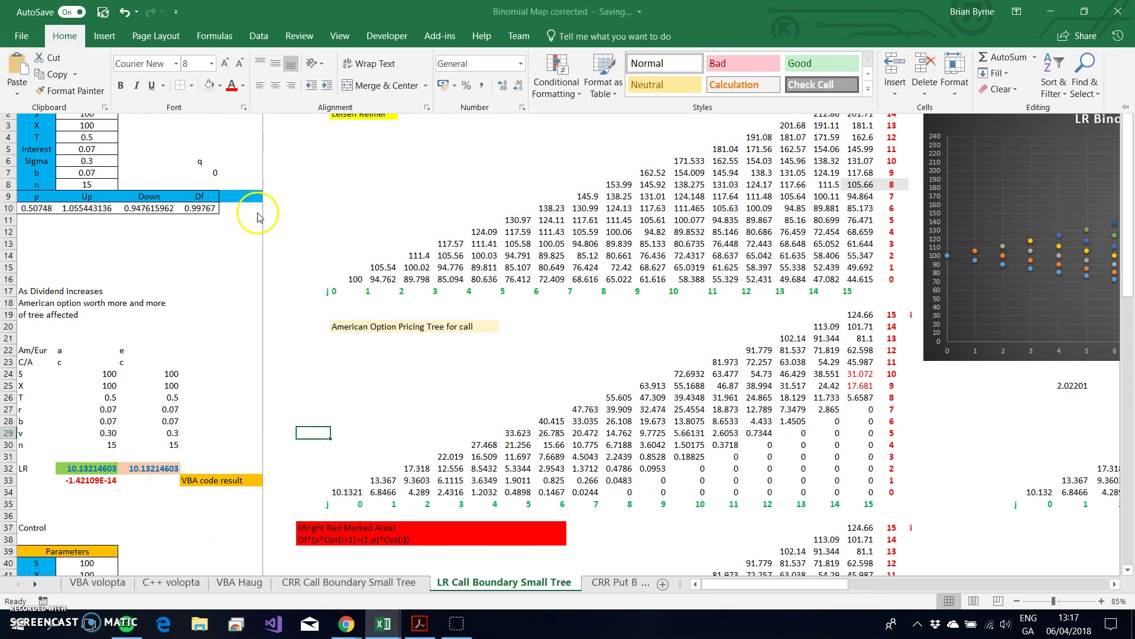
Step: Set the font colour of the pasted C++ price in G29 to Automatic
{"action": "left_click", "coordinate": [242, 86]}
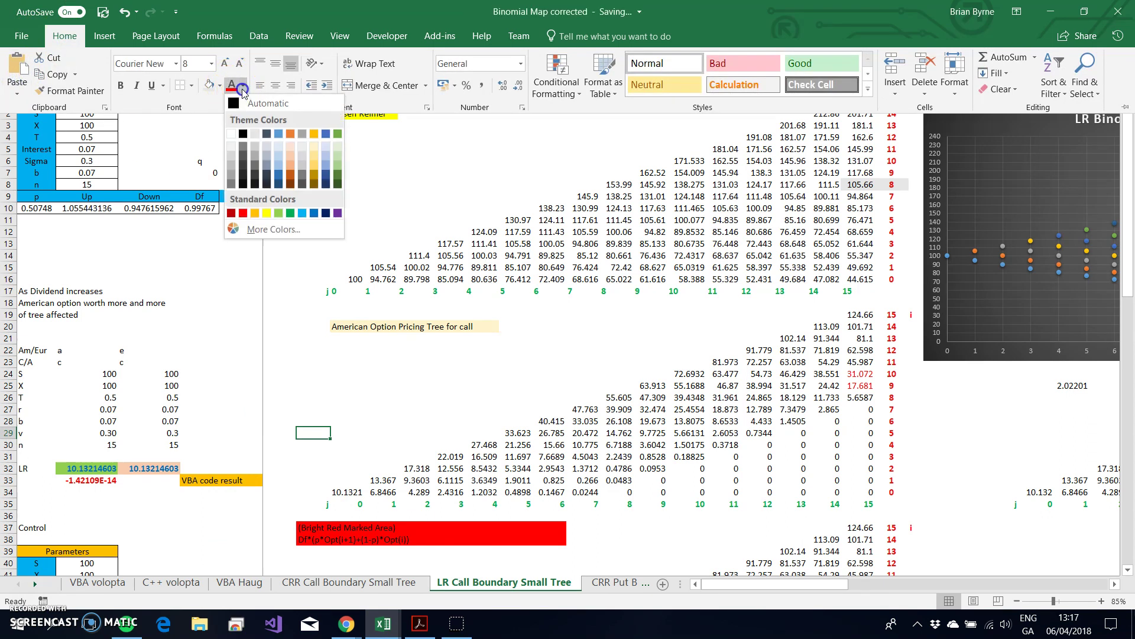
{"action": "left_click", "coordinate": [240, 106]}
{"action": "left_click", "coordinate": [396, 348]}
{"action": "left_click", "coordinate": [311, 436]}
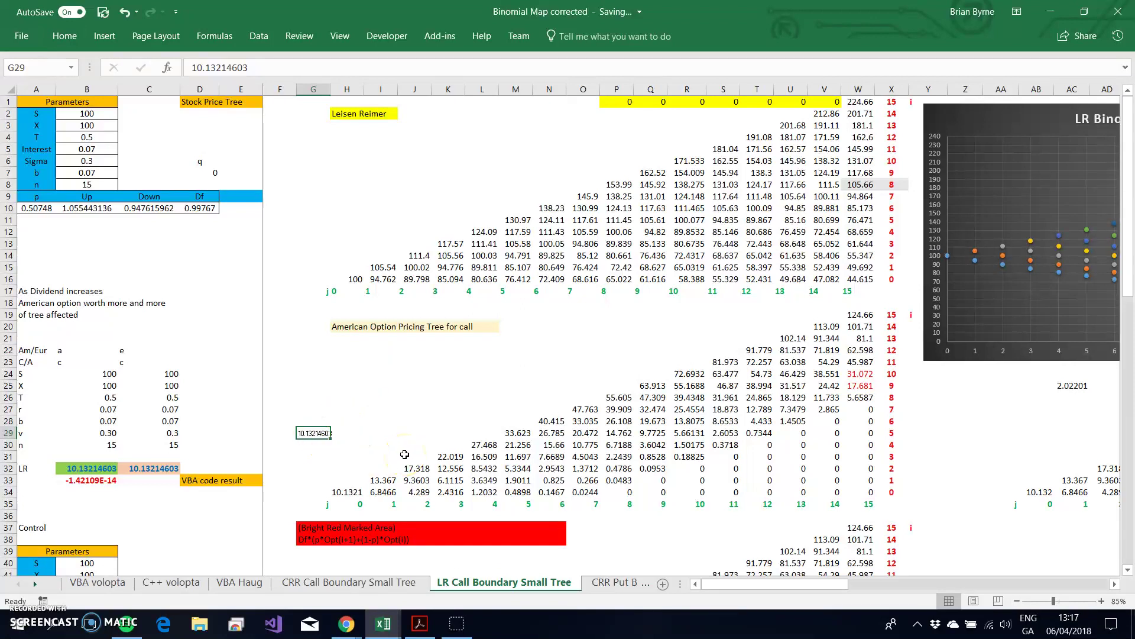
{"action": "left_click", "coordinate": [314, 437]}
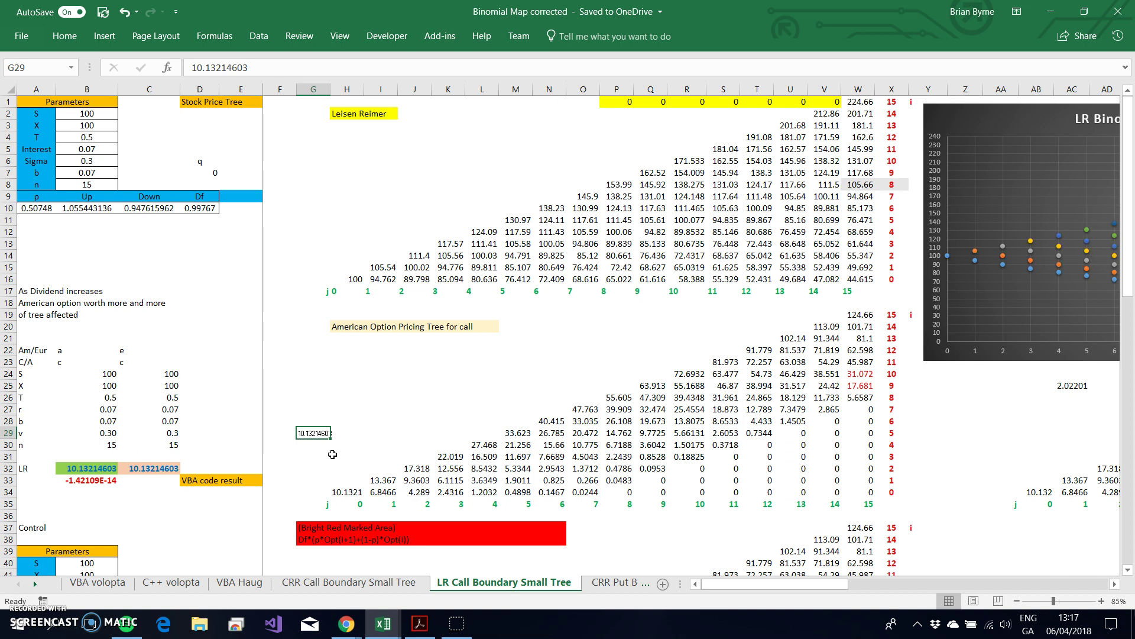
Step: Switch to the Online C++ Compiler in Chrome, review the program's parameters and output, and return to the workbook
{"action": "left_click", "coordinate": [347, 624]}
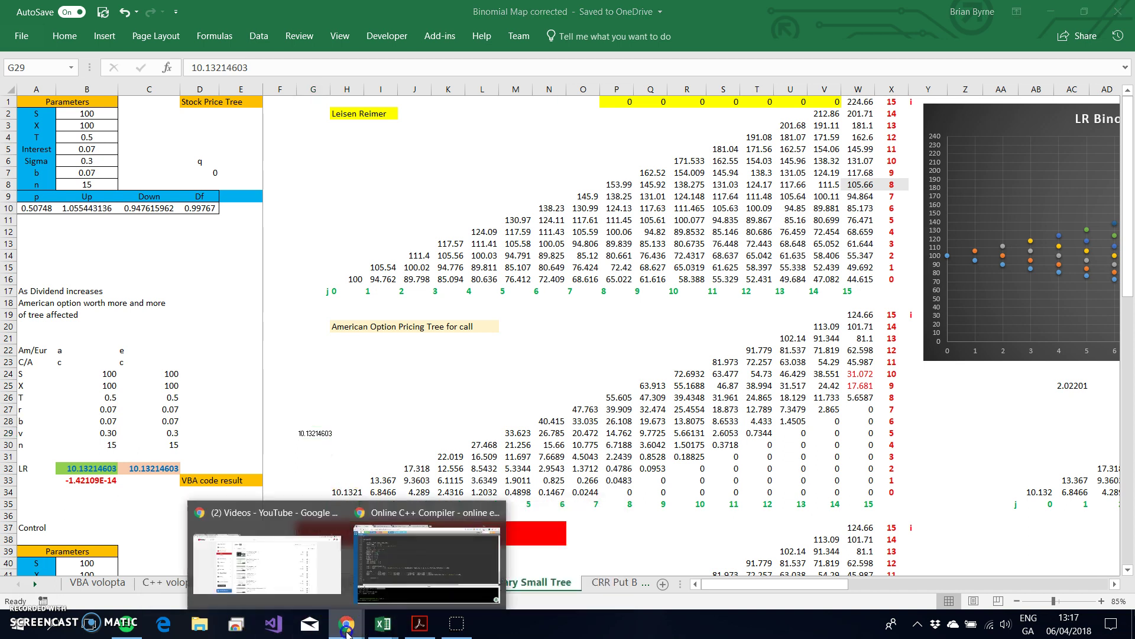
{"action": "left_click", "coordinate": [403, 579]}
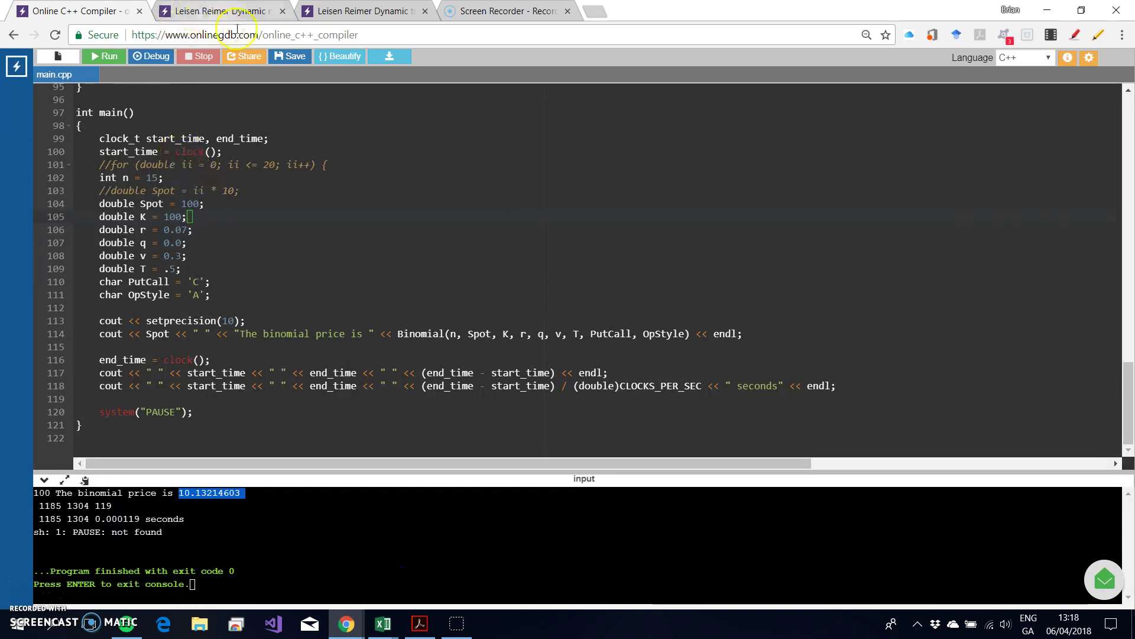
{"action": "left_click", "coordinate": [187, 521]}
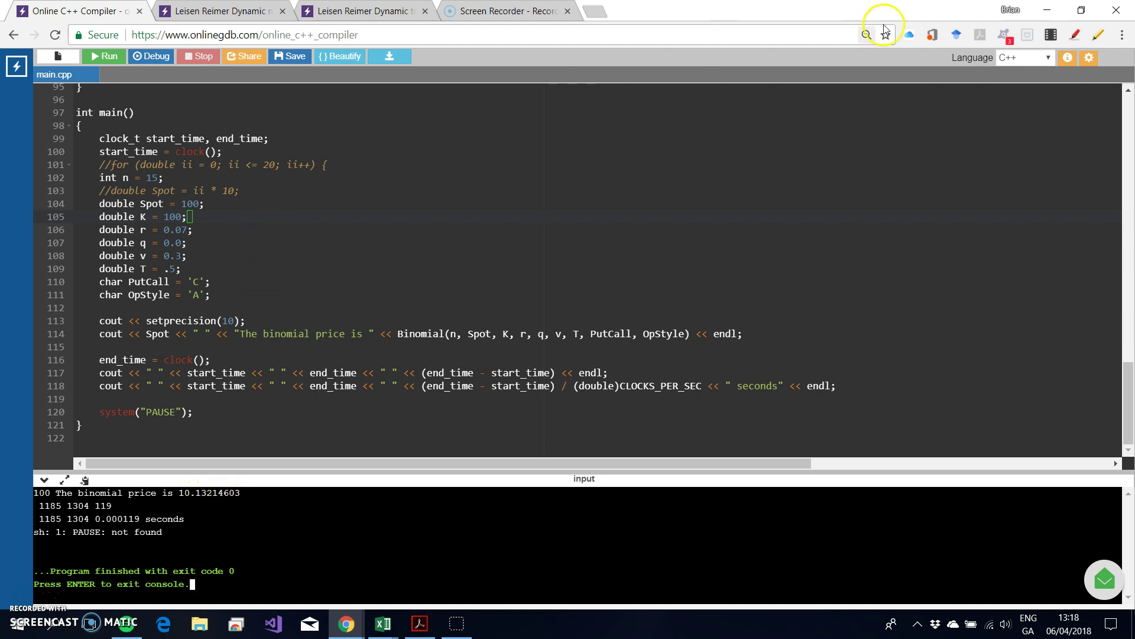
{"action": "left_click", "coordinate": [1046, 10]}
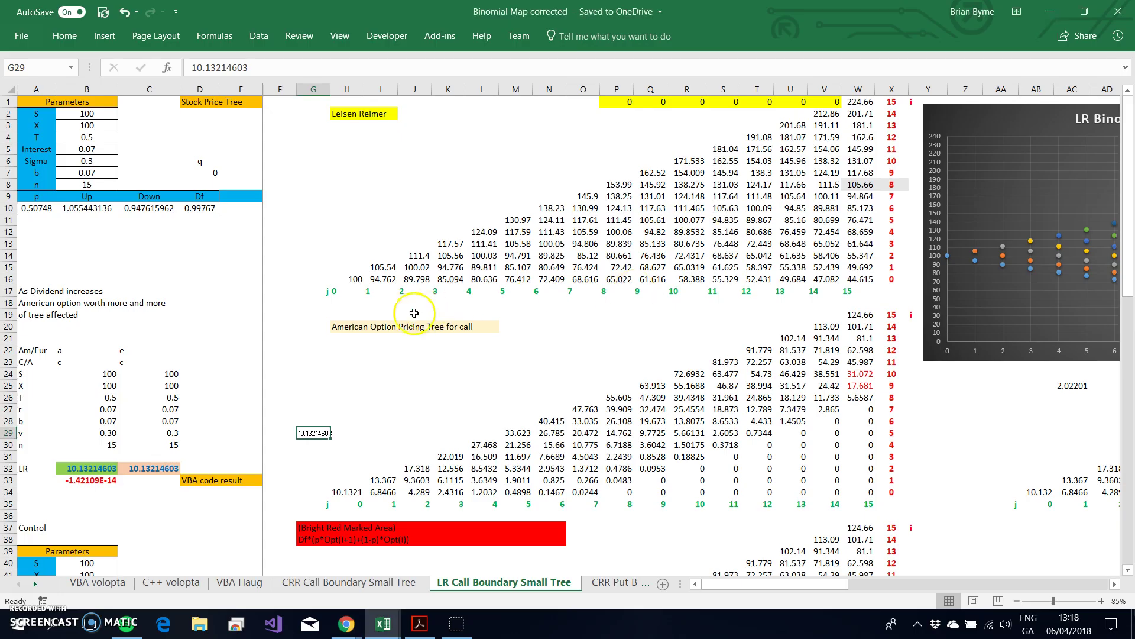